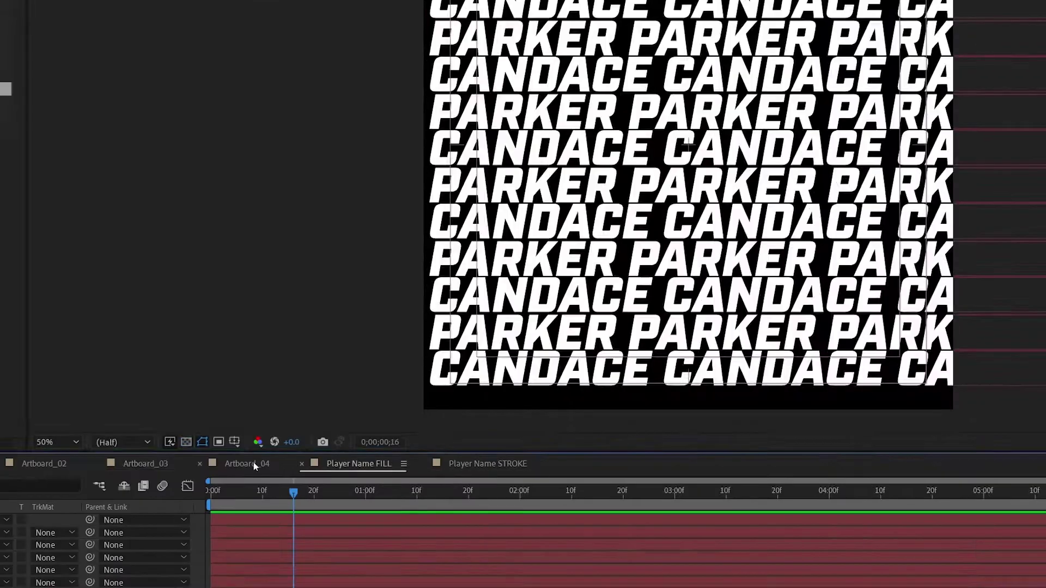
{"action": "left_click", "coordinate": [378, 484]}
{"action": "left_click_drag", "start_coordinate": [136, 561], "coordinate": [124, 549]}
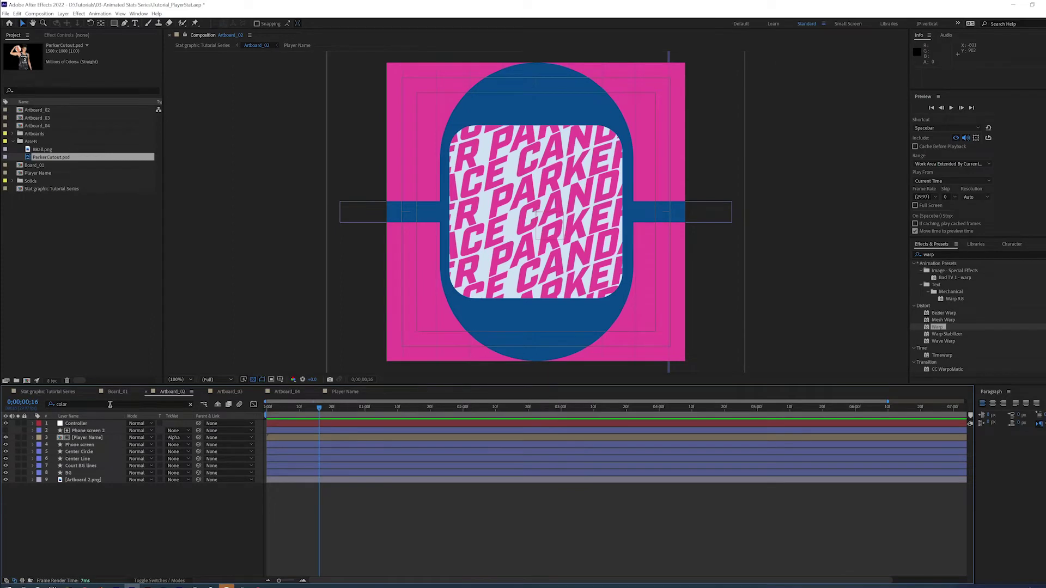
- Copy the Phone screen, Phone screen 2, Player Name and BG layers from Artboard_02 and paste them into Artboard_03
{"action": "left_click", "coordinate": [78, 445]}
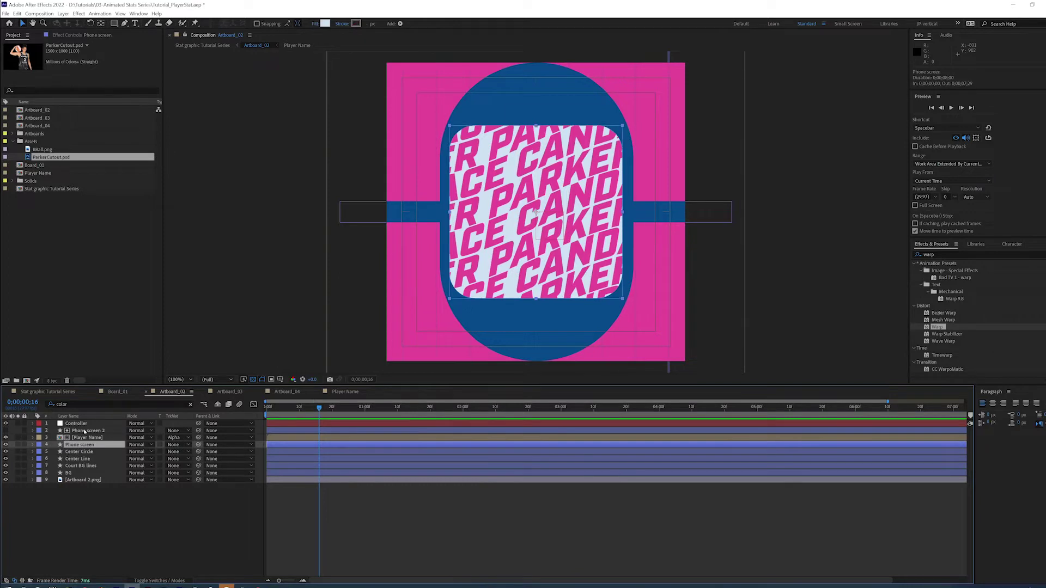
{"action": "left_click", "coordinate": [85, 431], "text": "shift"}
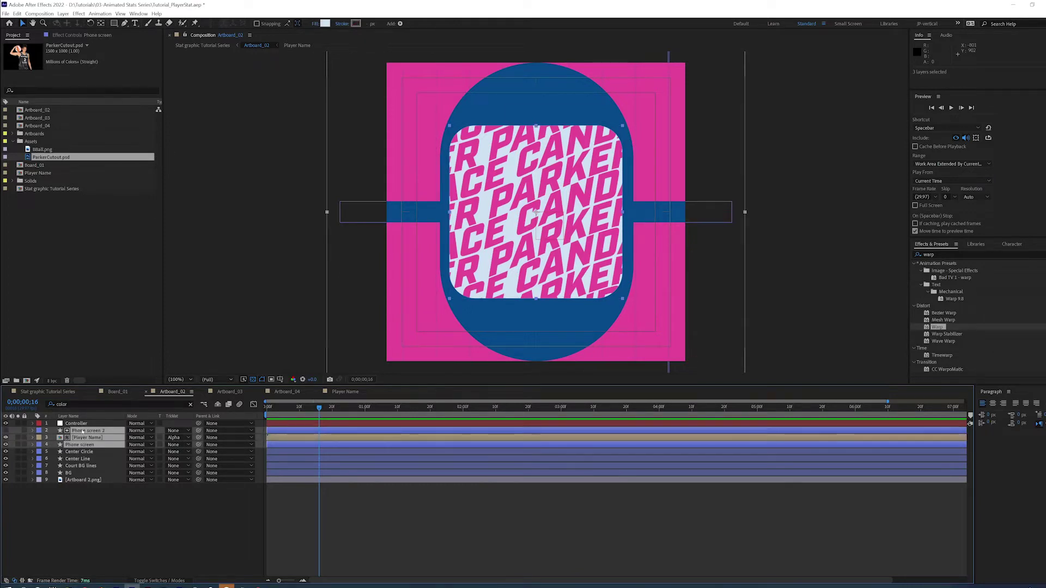
{"action": "left_click", "coordinate": [70, 474], "text": "ctrl"}
{"action": "key", "text": "ctrl+c"}
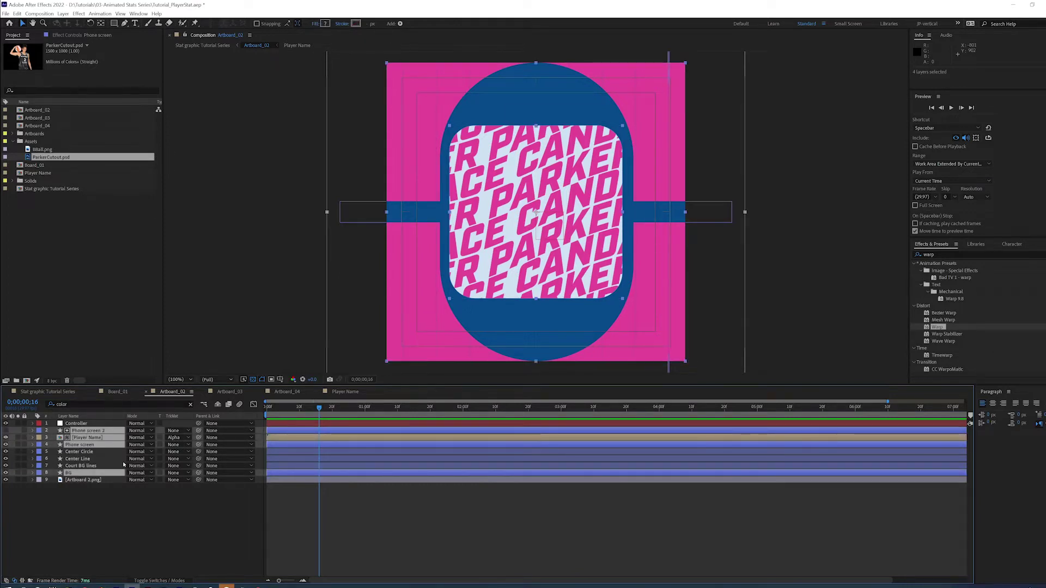
{"action": "left_click", "coordinate": [224, 392]}
{"action": "left_click", "coordinate": [110, 498]}
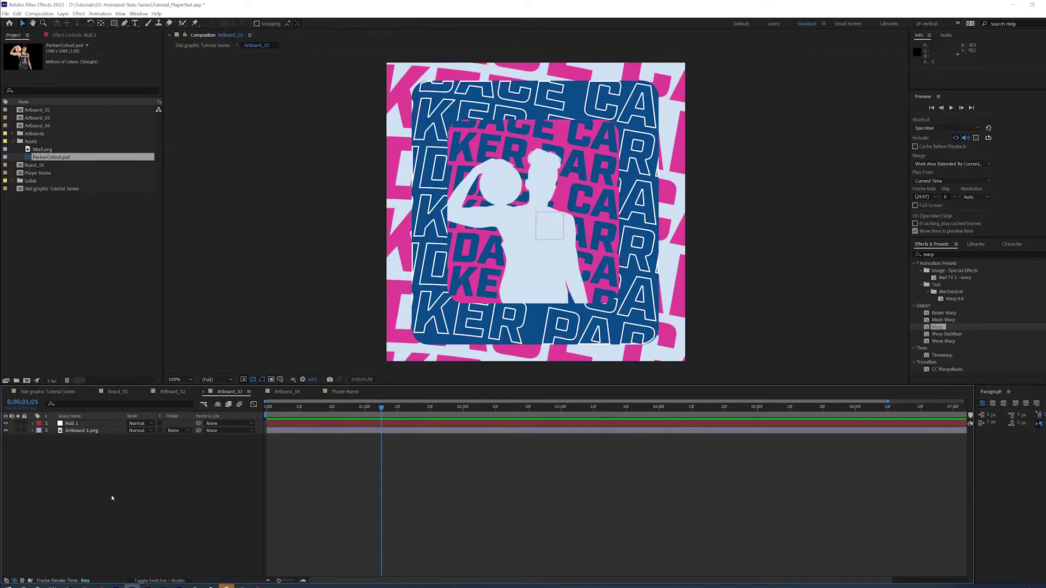
{"action": "key", "text": "ctrl+v"}
- Arrange the layers with Controller on top and Phone screen 2 directly above Player Name, and show Controller's effect controls
{"action": "left_click", "coordinate": [72, 453]}
{"action": "left_click_drag", "start_coordinate": [72, 452], "coordinate": [80, 417]}
{"action": "left_click", "coordinate": [79, 417]}
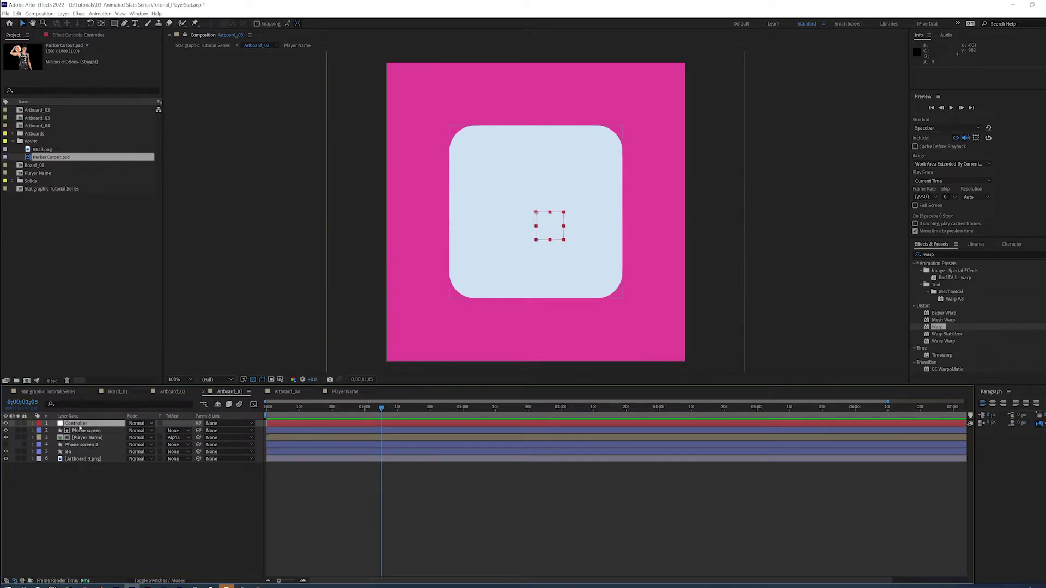
{"action": "left_click", "coordinate": [66, 35]}
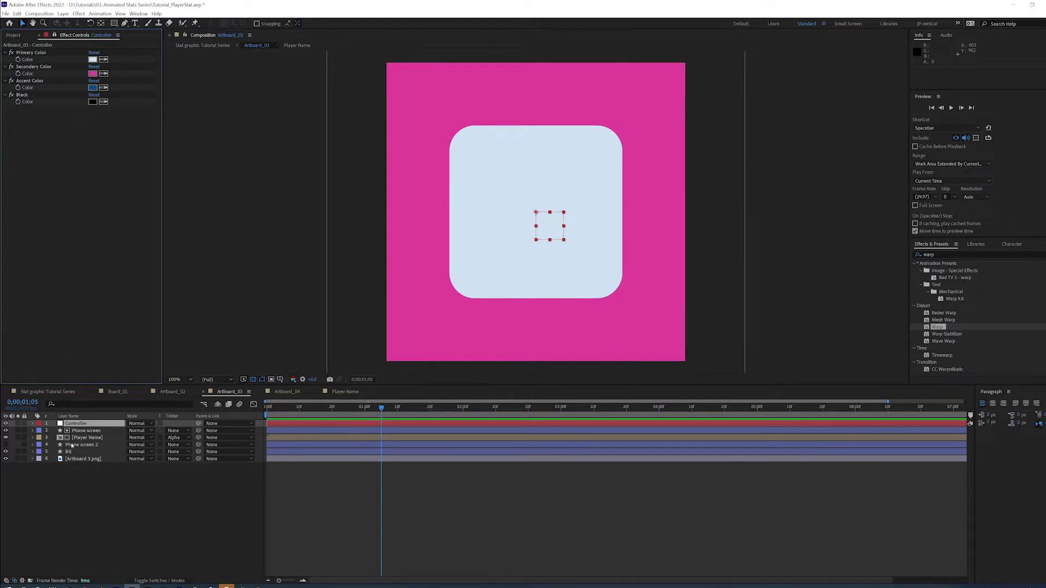
{"action": "mouse_move", "coordinate": [71, 446]}
{"action": "left_mouse_down"}
{"action": "mouse_move", "coordinate": [74, 432]}
{"action": "mouse_move", "coordinate": [74, 448]}
{"action": "left_mouse_up"}
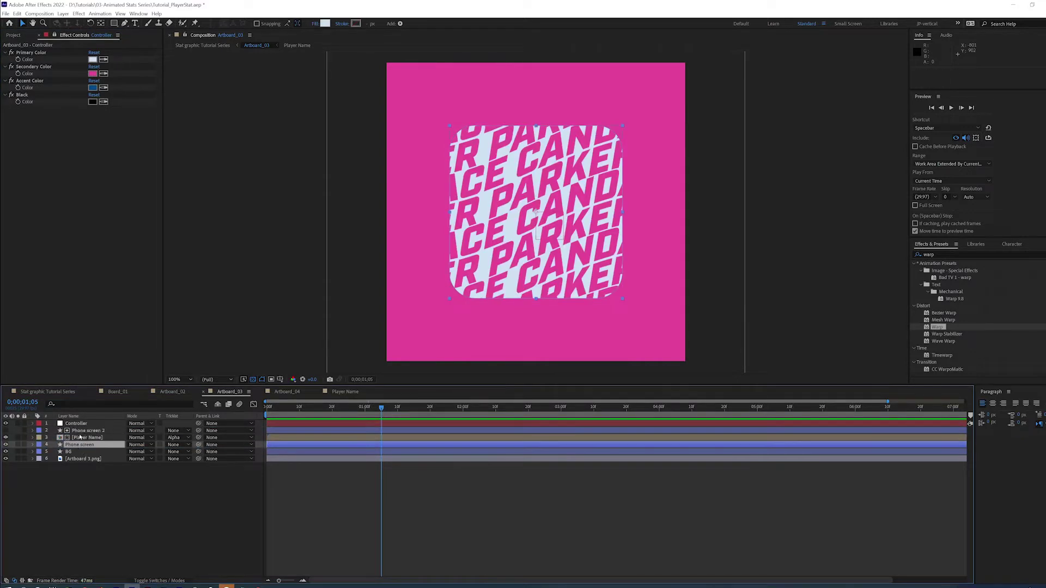
- Solo the Artboard 3.png reference and link the BG rectangle's fill color to the Controller's Primary Color
{"action": "left_click", "coordinate": [19, 460]}
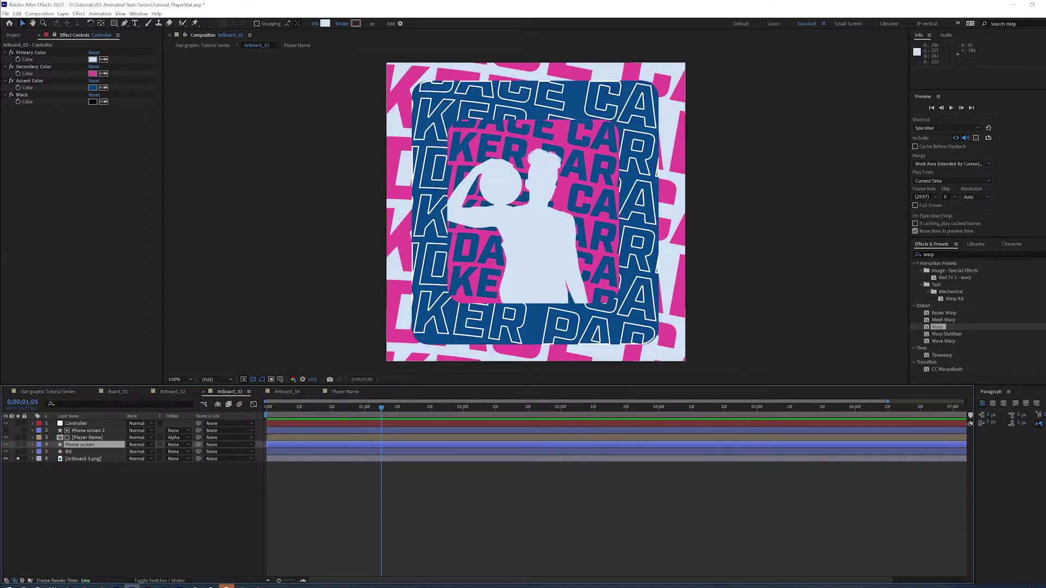
{"action": "left_click", "coordinate": [69, 452]}
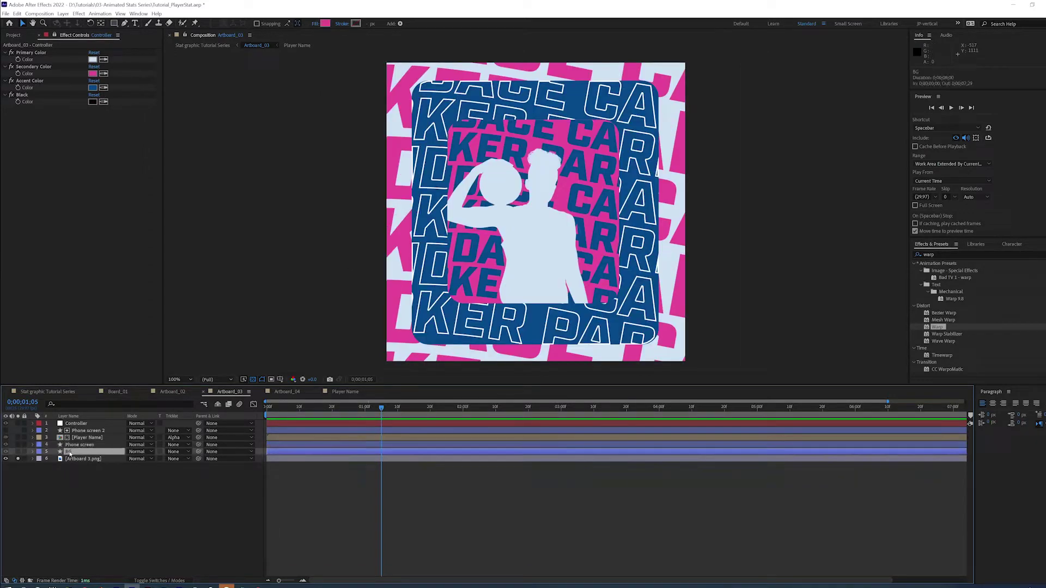
{"action": "left_click", "coordinate": [73, 406]}
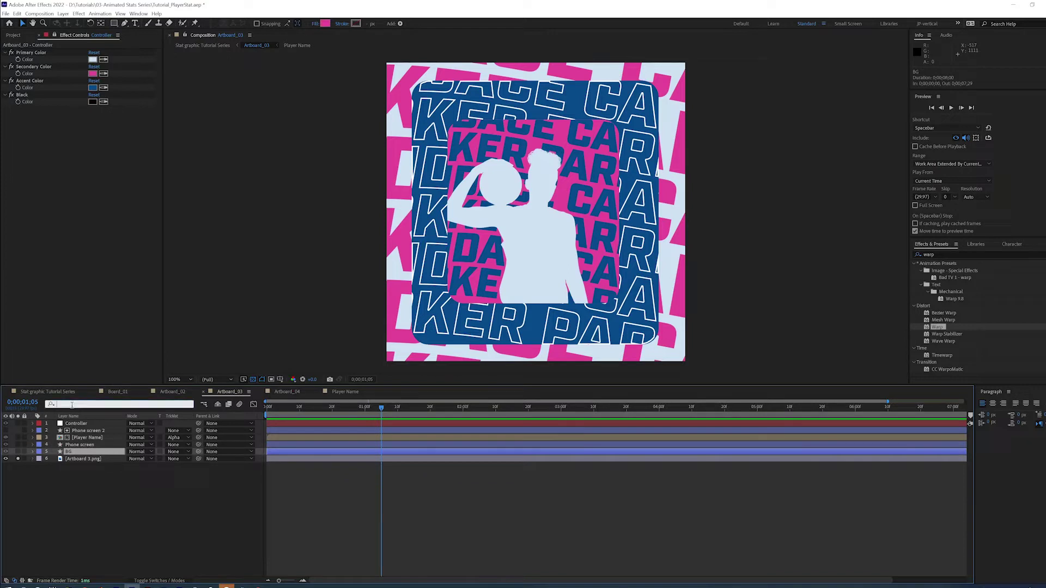
{"action": "type", "text": "color"}
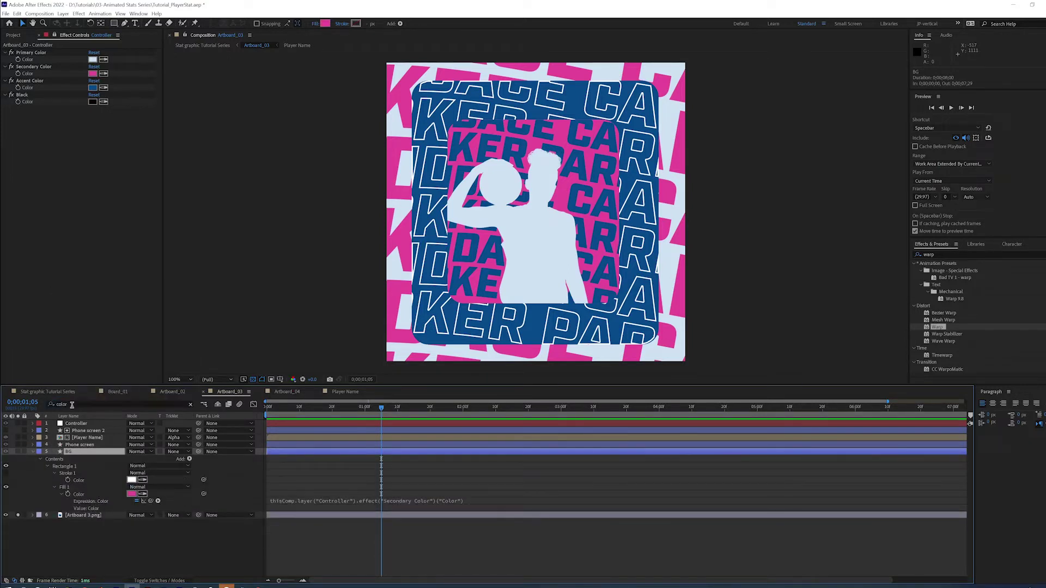
{"action": "left_click_drag", "start_coordinate": [204, 495], "coordinate": [30, 60]}
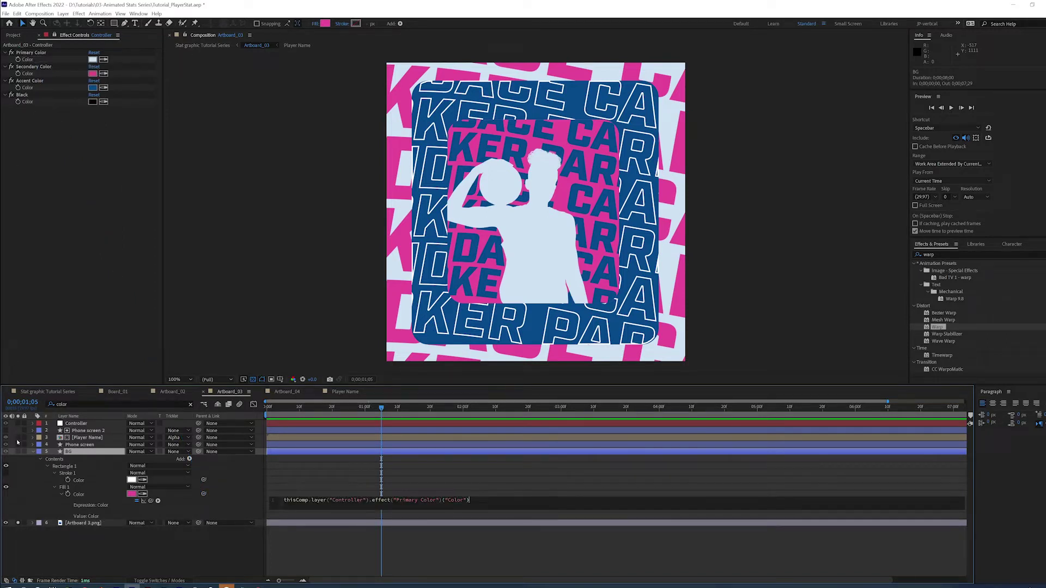
{"action": "left_click", "coordinate": [32, 453]}
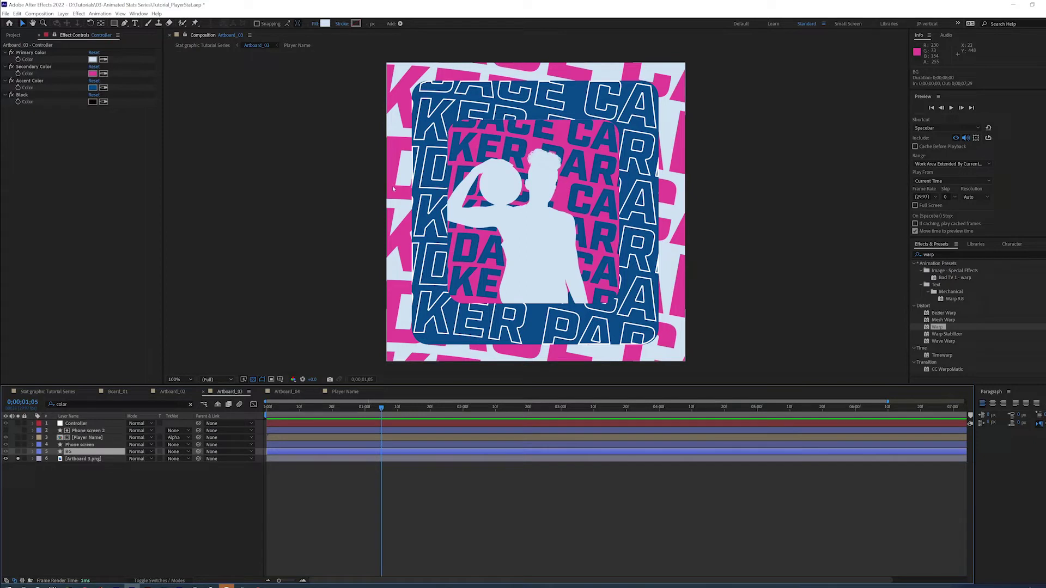
- Duplicate the Player Name layer, remove the copy's track matte and place it between Phone screen and BG
{"action": "left_click", "coordinate": [80, 438]}
{"action": "key", "text": "ctrl+d"}
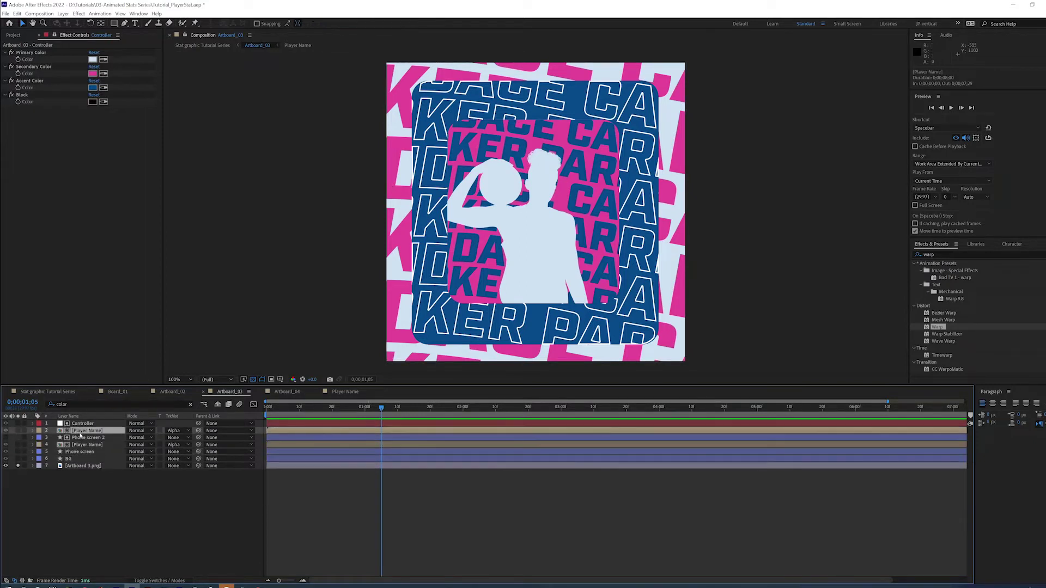
{"action": "left_click", "coordinate": [175, 430]}
{"action": "left_click", "coordinate": [182, 439]}
{"action": "left_click_drag", "start_coordinate": [99, 438], "coordinate": [88, 462]}
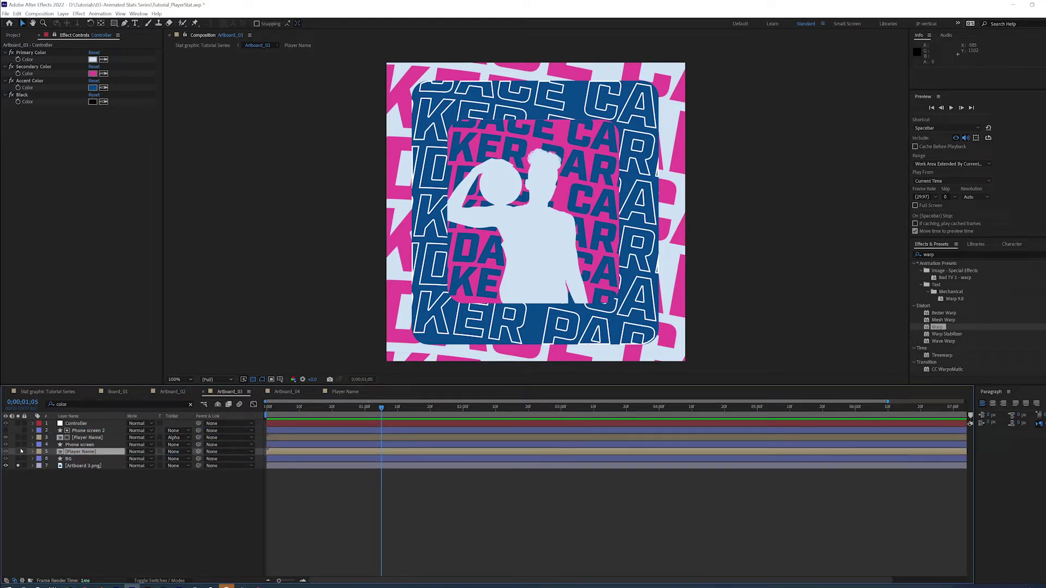
- Examine the Fill effect properties on the duplicated Player Name layer and look at Artboard_02 for comparison
{"action": "key", "text": "e"}
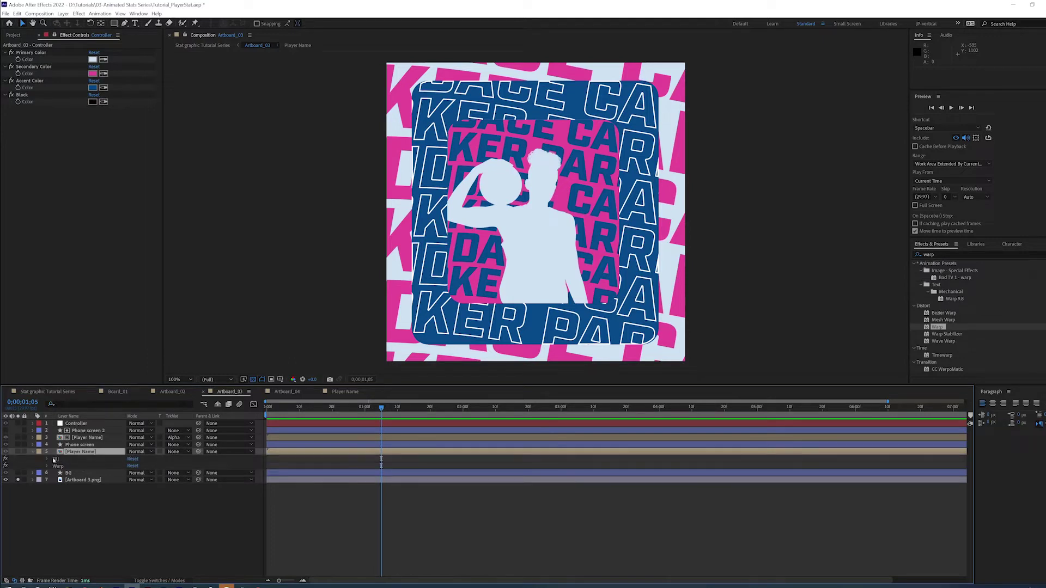
{"action": "left_click", "coordinate": [47, 459]}
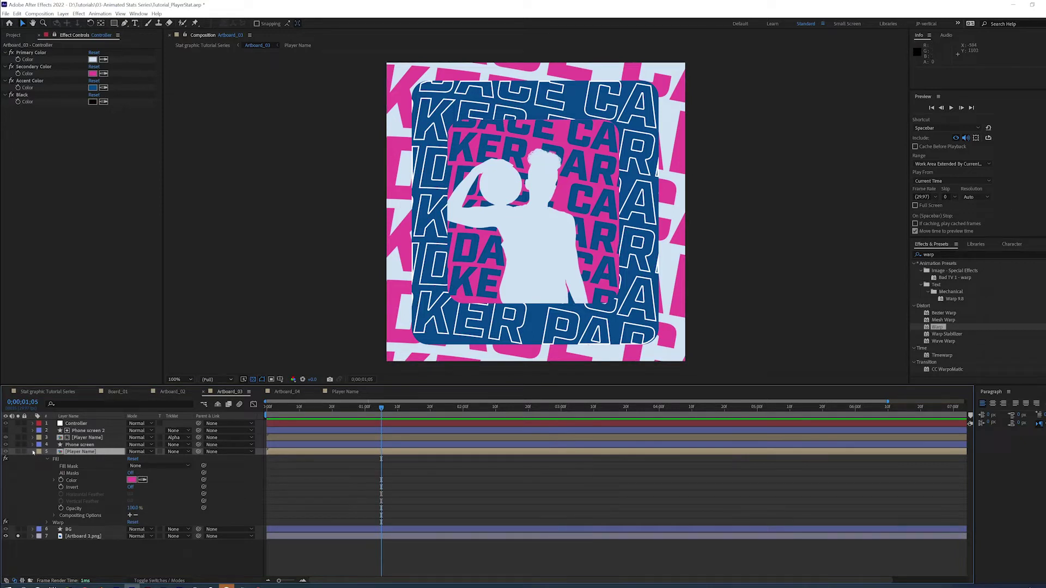
{"action": "left_click", "coordinate": [32, 452]}
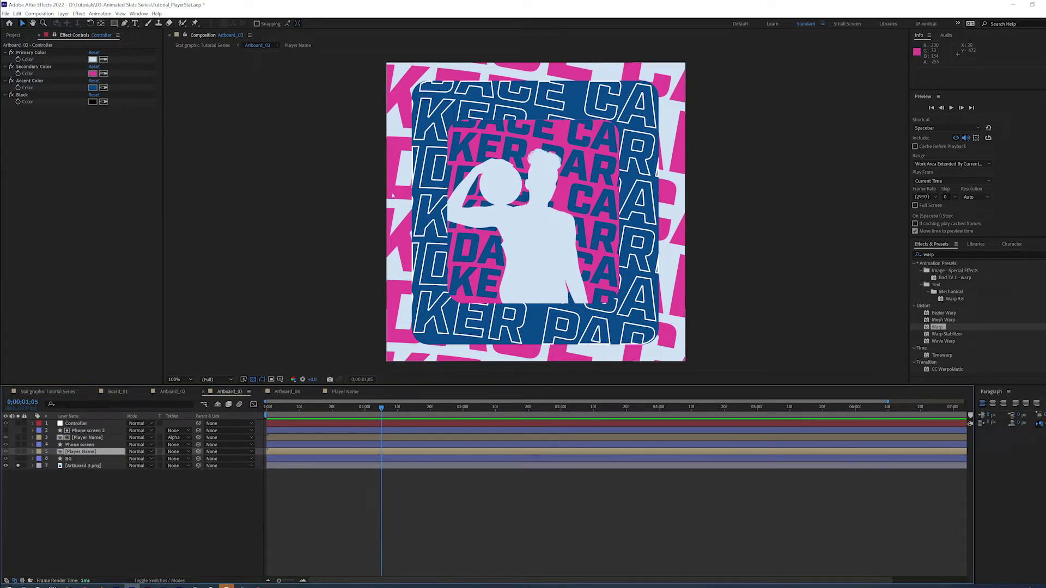
{"action": "left_click", "coordinate": [177, 393]}
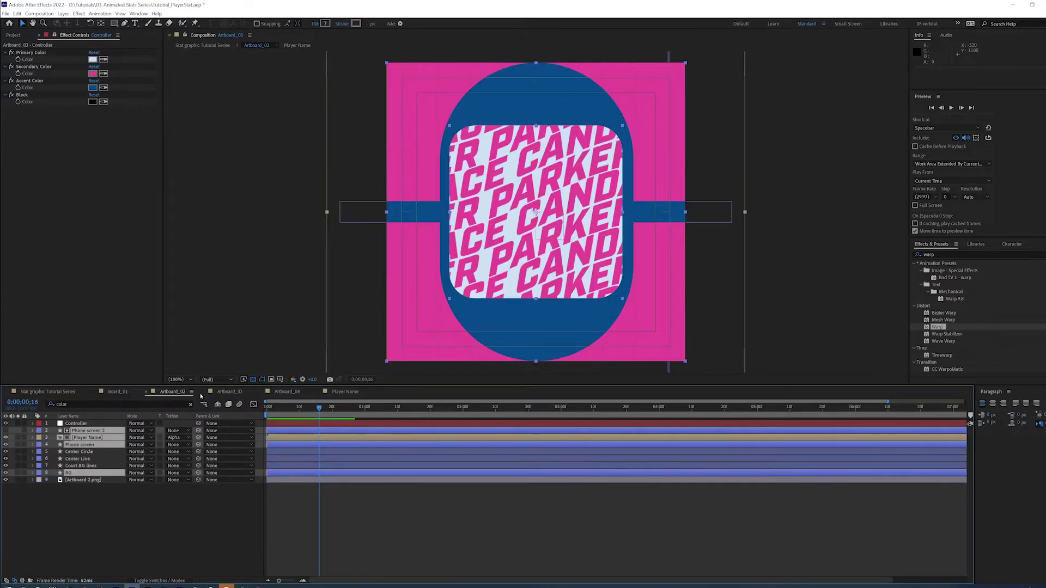
{"action": "left_click", "coordinate": [229, 392]}
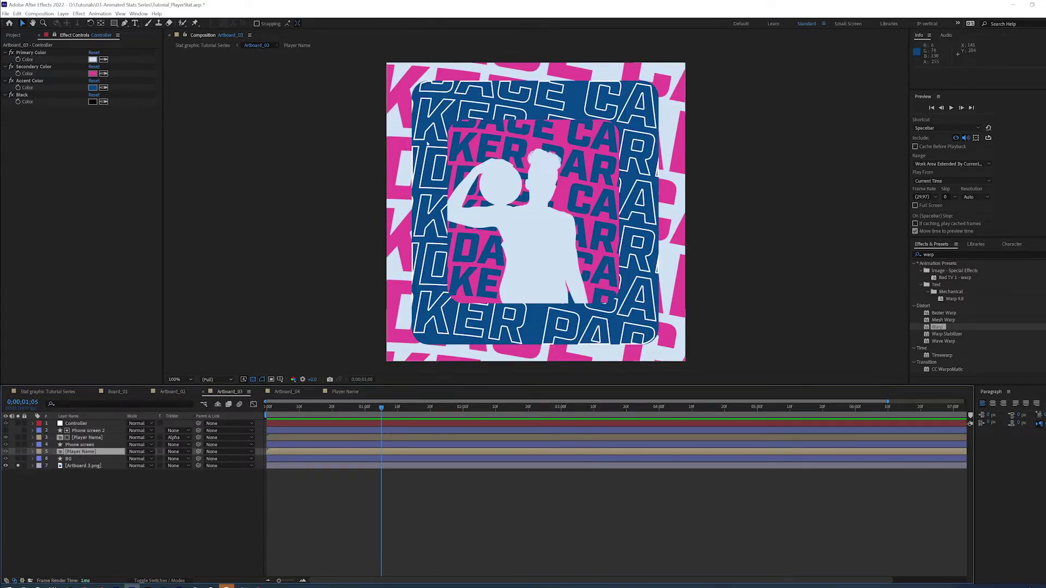
- Scale the Phone screen layer up to about 150% to match the reference's blue rounded square, soloing it only while resizing
{"action": "left_click", "coordinate": [71, 445]}
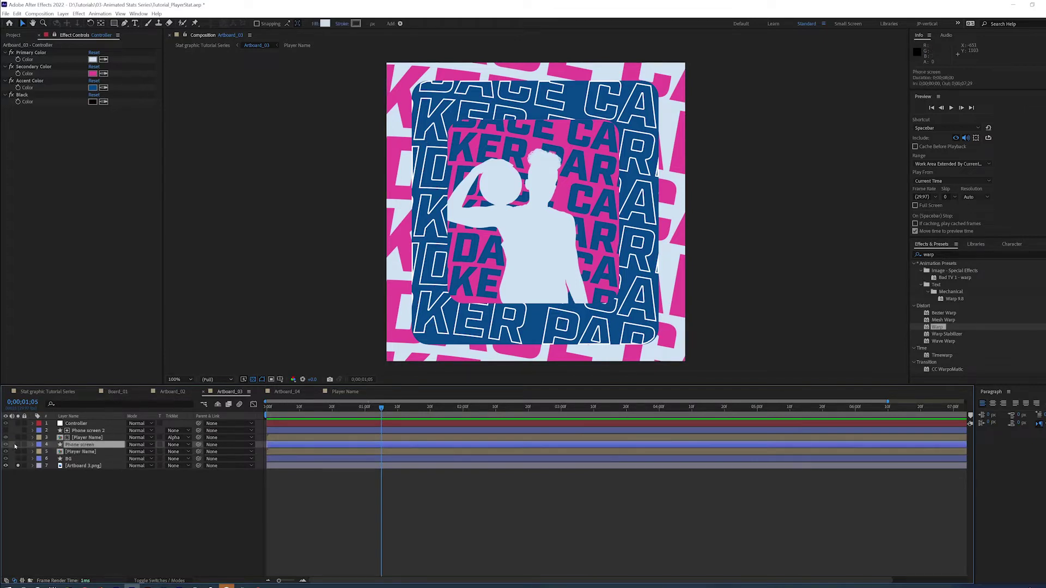
{"action": "left_click", "coordinate": [5, 445]}
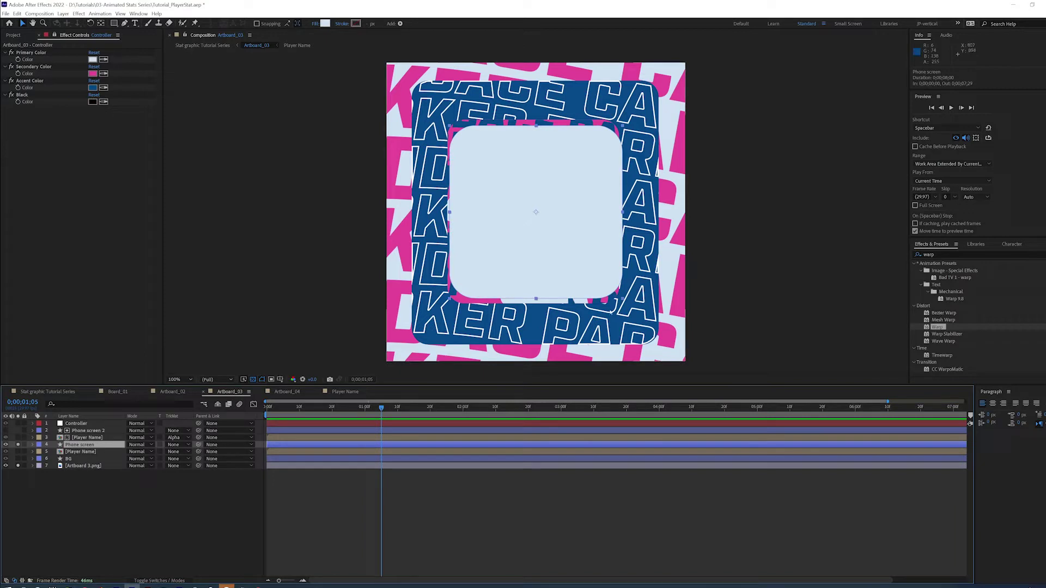
{"action": "left_click_drag", "start_coordinate": [622, 298], "coordinate": [666, 344]}
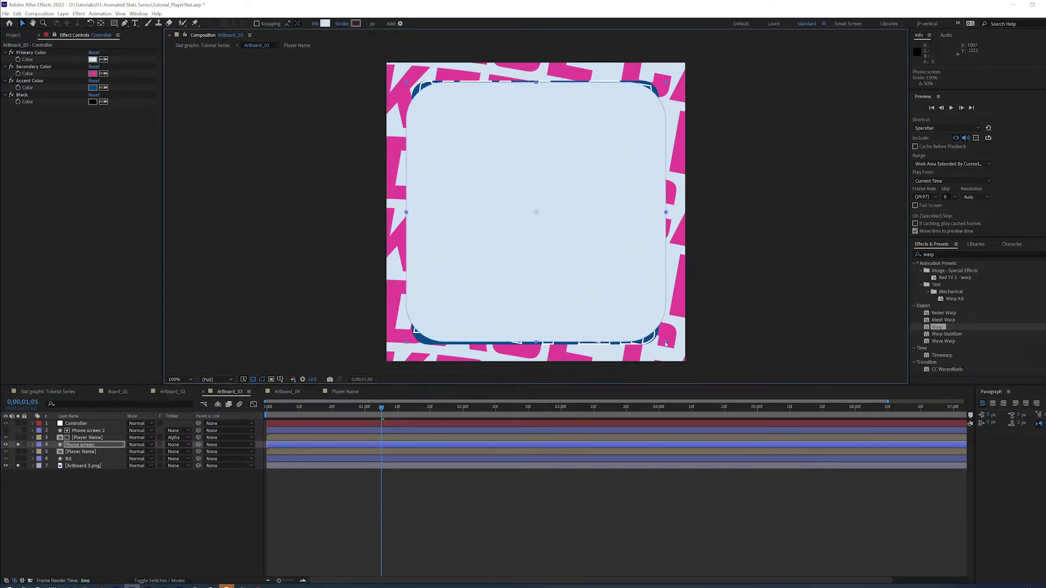
{"action": "left_click", "coordinate": [18, 445]}
{"action": "left_click", "coordinate": [19, 446]}
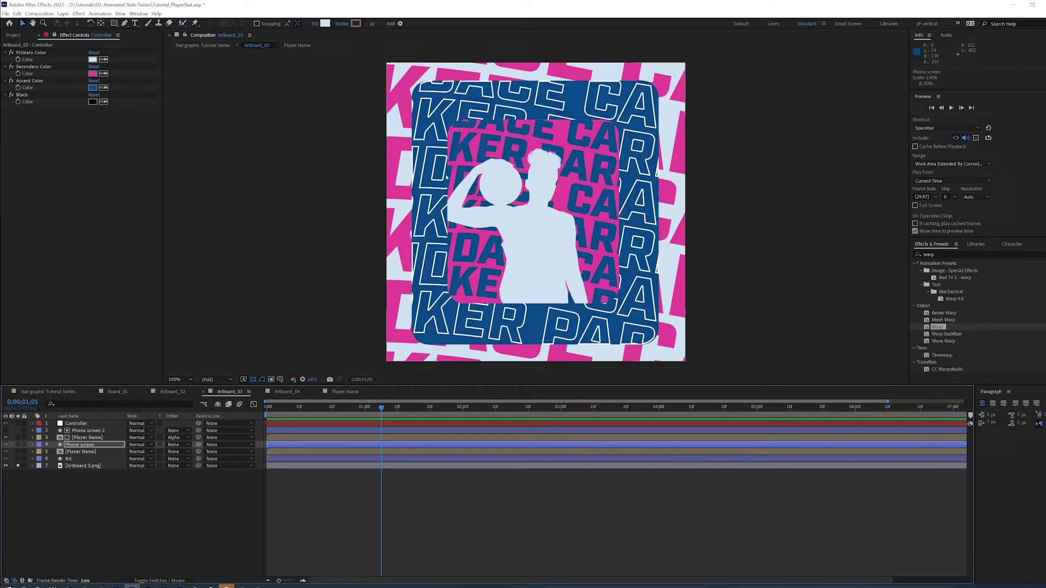
- Link the Phone screen rectangle's fill color to the Controller's Accent Color and save the project
{"action": "left_click", "coordinate": [32, 445]}
{"action": "key", "text": "ctrl+Up"}
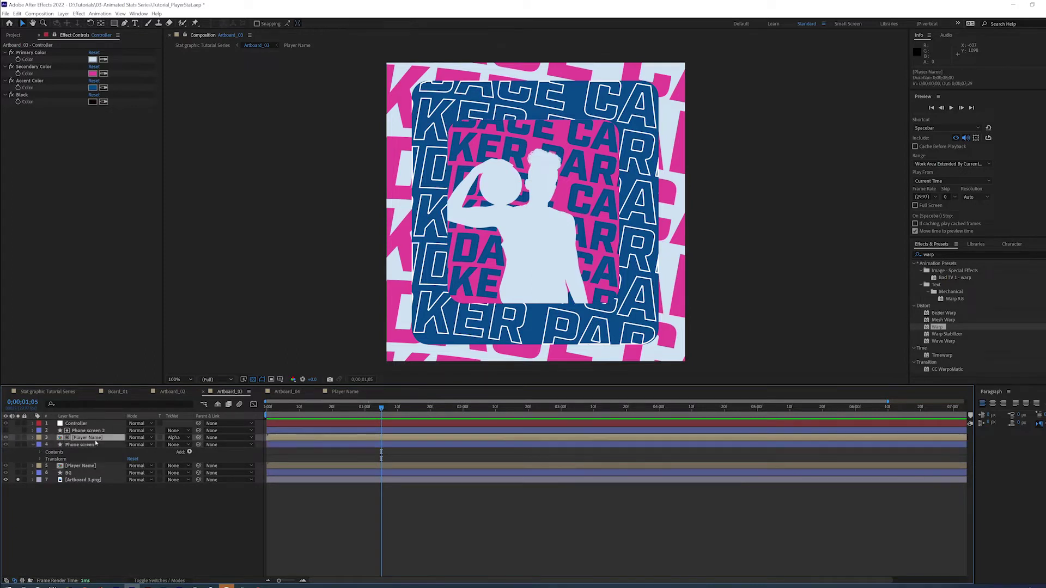
{"action": "left_click", "coordinate": [80, 445]}
{"action": "left_click", "coordinate": [80, 404]}
{"action": "type", "text": "col"}
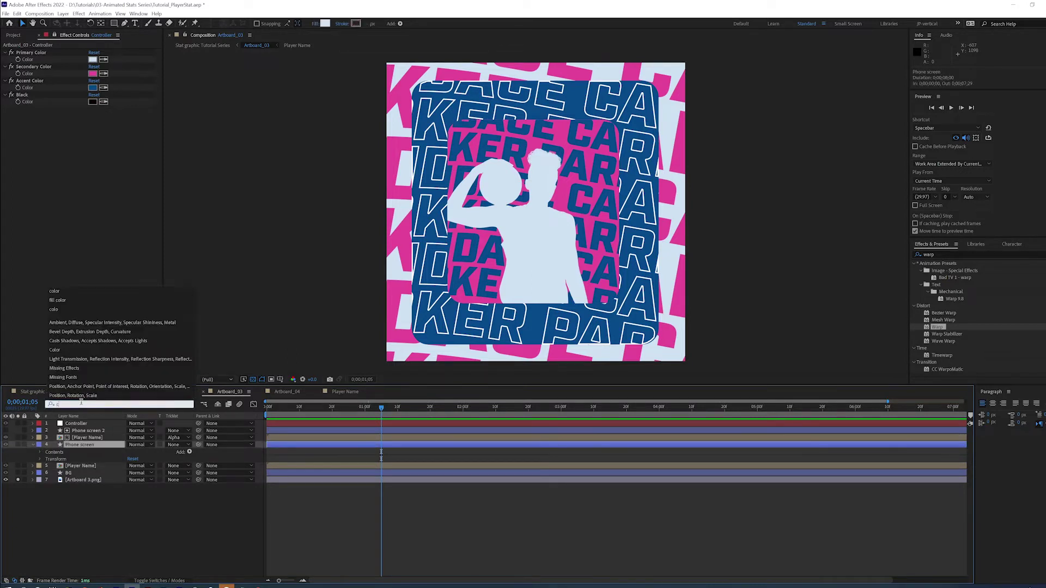
{"action": "type", "text": "or"}
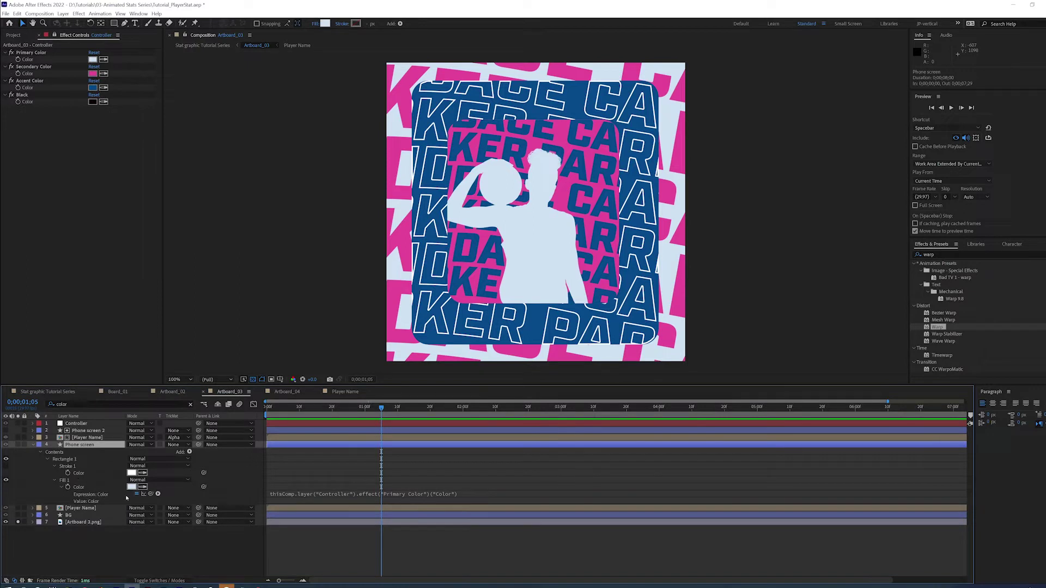
{"action": "left_click_drag", "start_coordinate": [203, 488], "coordinate": [27, 88]}
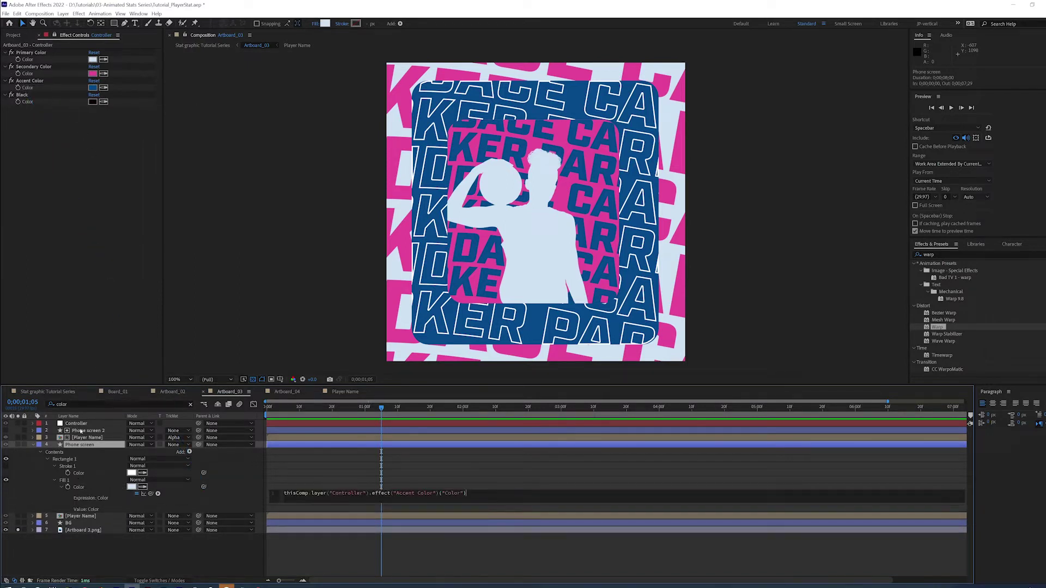
{"action": "left_click", "coordinate": [100, 556]}
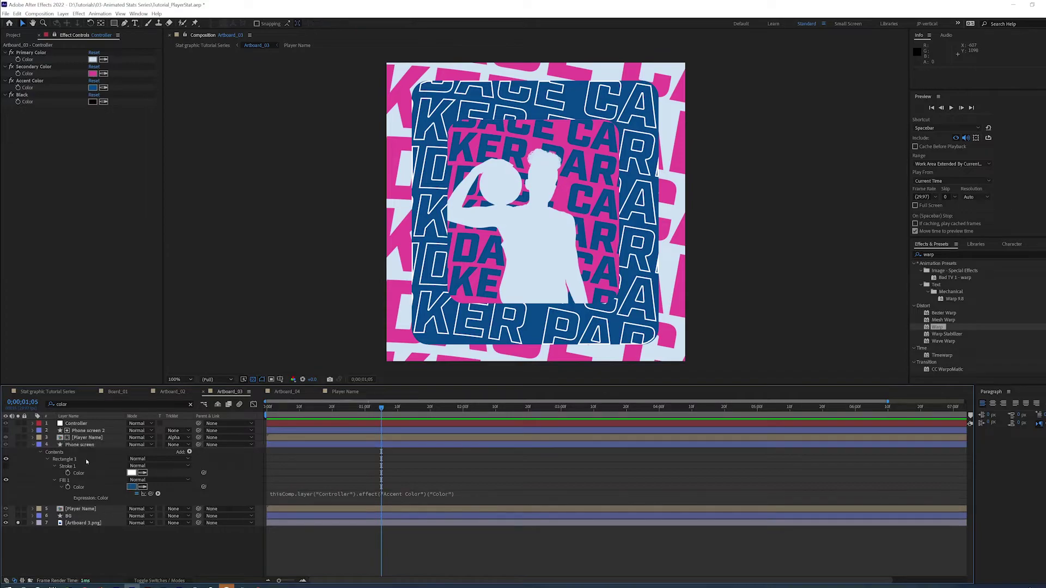
{"action": "key", "text": "ctrl+s"}
{"action": "key", "text": "u"}
- Rename the Player Name composition in the project as "Player Name FILL"
{"action": "left_click", "coordinate": [146, 562]}
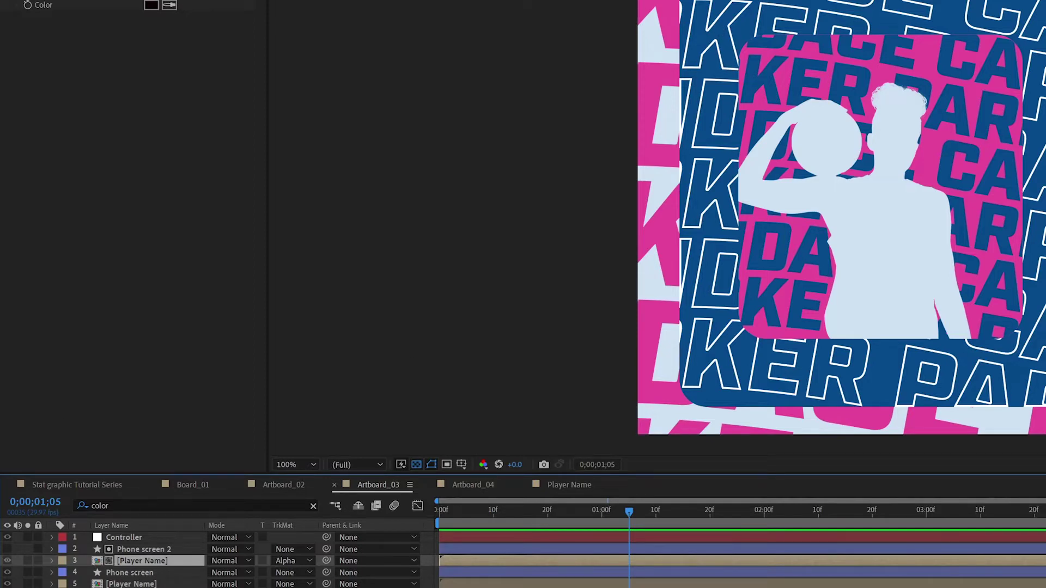
{"action": "left_click", "coordinate": [42, 1]}
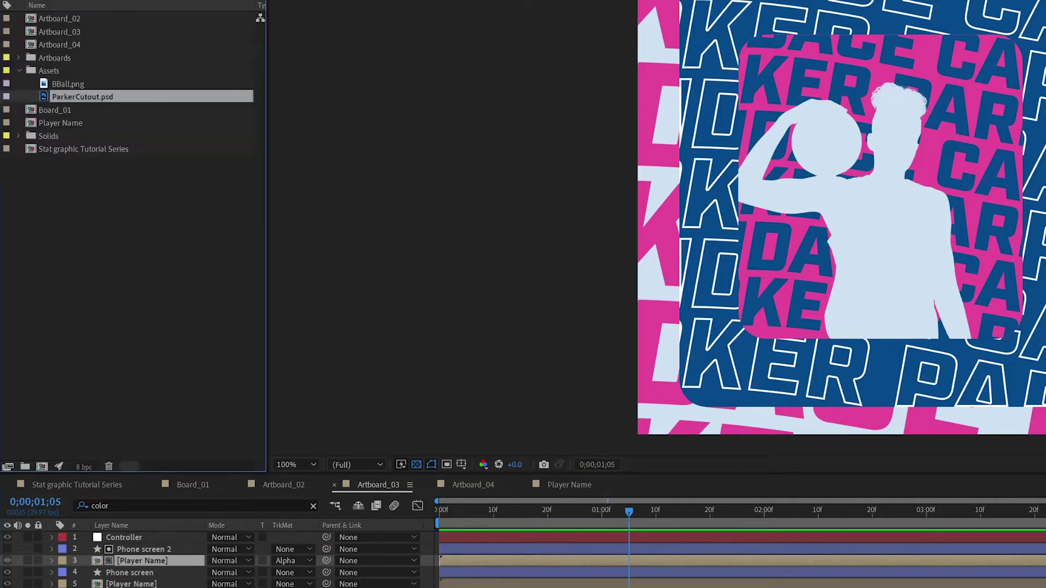
{"action": "left_click", "coordinate": [50, 123]}
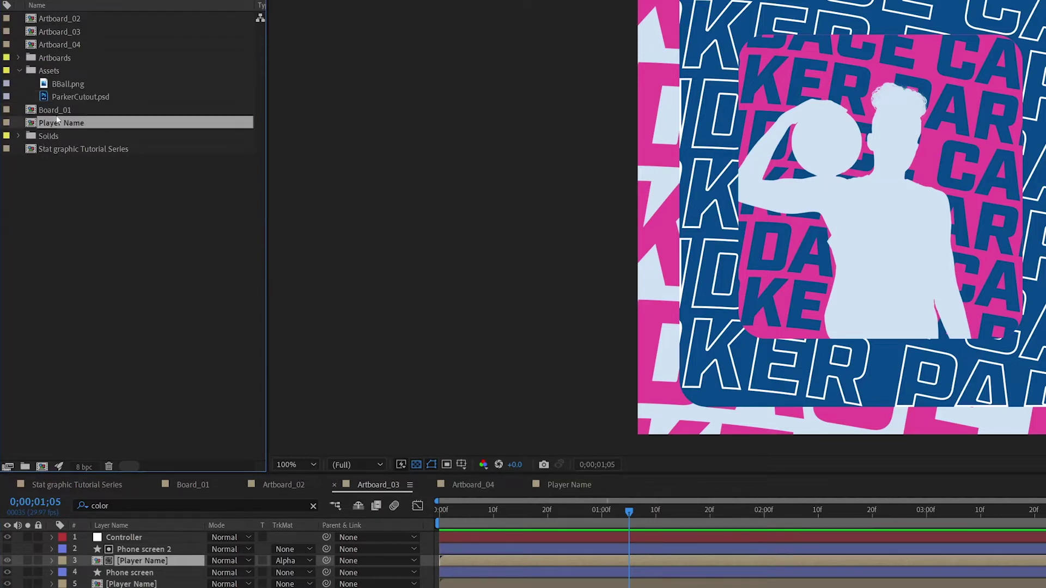
{"action": "key", "text": "Return"}
{"action": "type", "text": "F"}
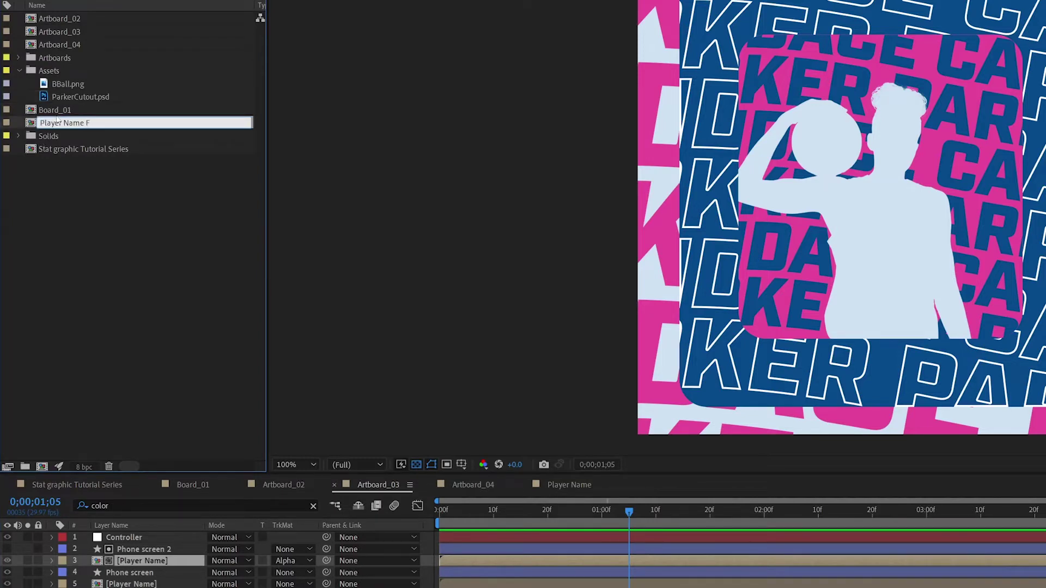
{"action": "type", "text": "ILL"}
{"action": "key", "text": "Return"}
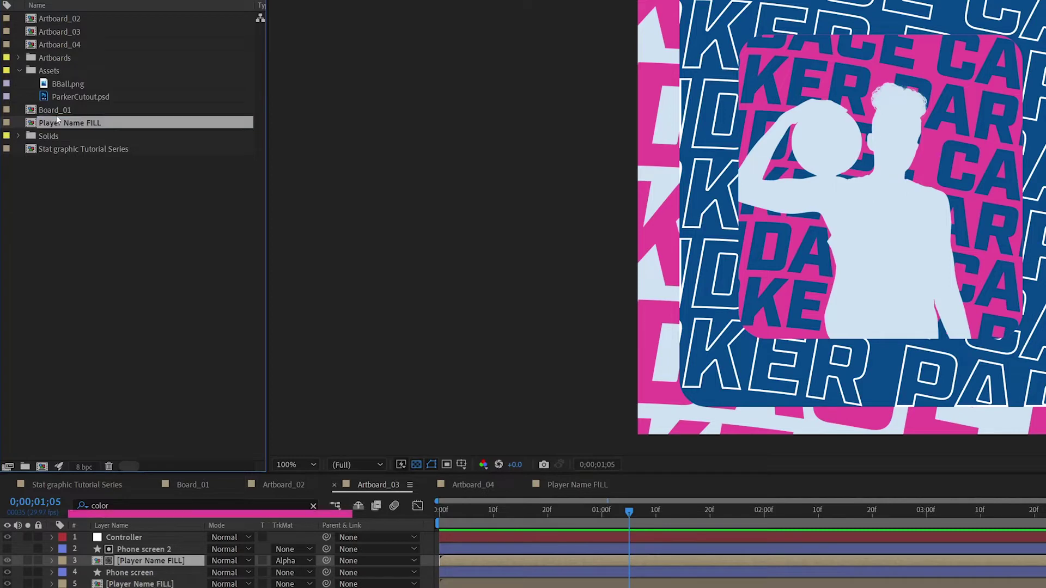
- Duplicate the Player Name FILL composition in the project and rename the copy "Player Name STROKE"
{"action": "key", "text": "ctrl+d"}
{"action": "key", "text": "Return"}
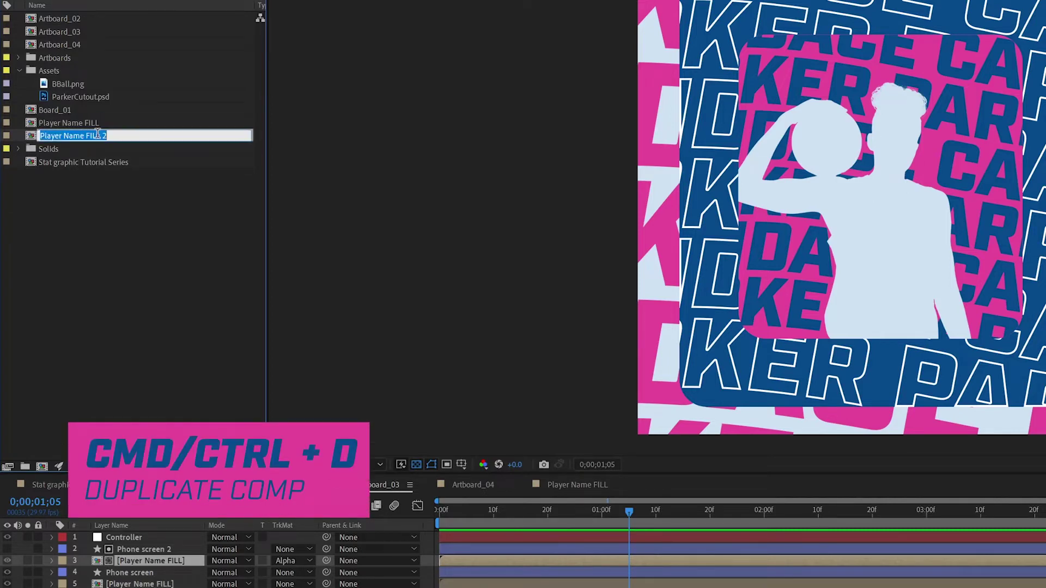
{"action": "key", "text": "Right"}
{"action": "key", "text": "BackSpace"}
{"action": "key", "text": "BackSpace"}
{"action": "key", "text": "BackSpace"}
{"action": "type", "text": "STROKE"}
{"action": "key", "text": "Return"}
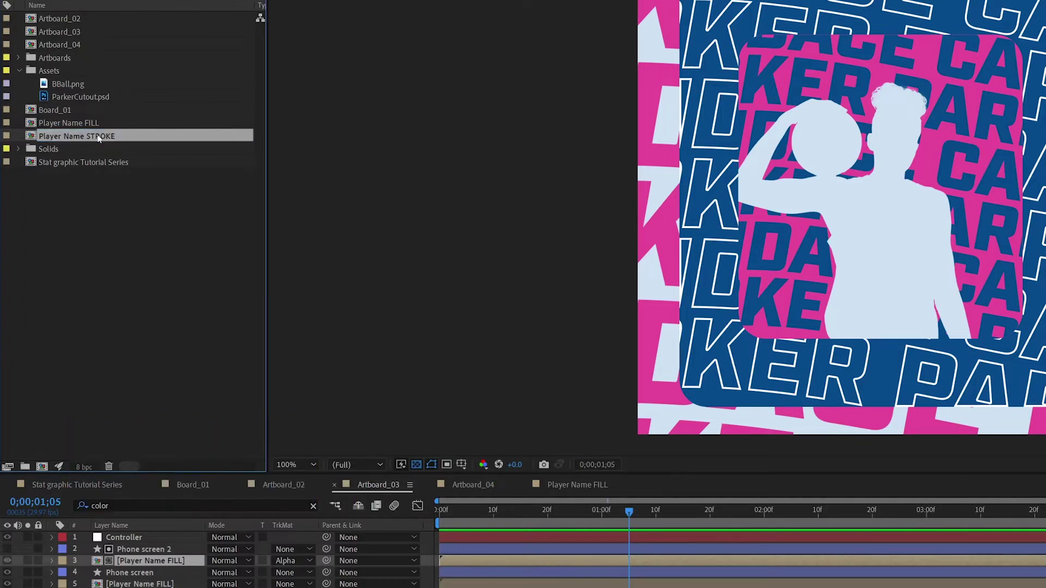
- In the Player Name STROKE composition, turn the first CANDACE text layer into an unfilled outline with a white FFFFFF stroke
{"action": "double_click", "coordinate": [34, 137]}
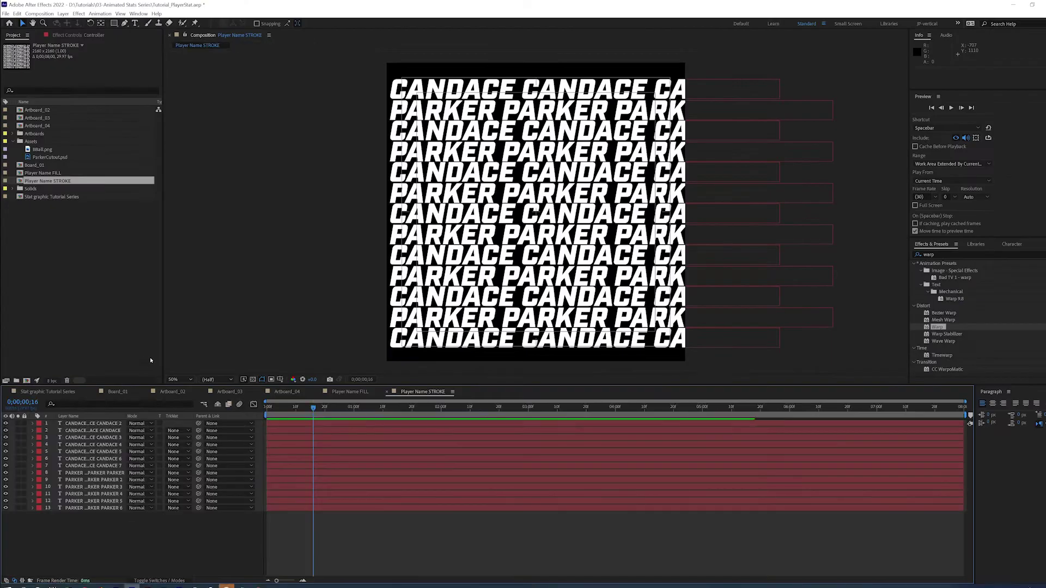
{"action": "double_click", "coordinate": [60, 423]}
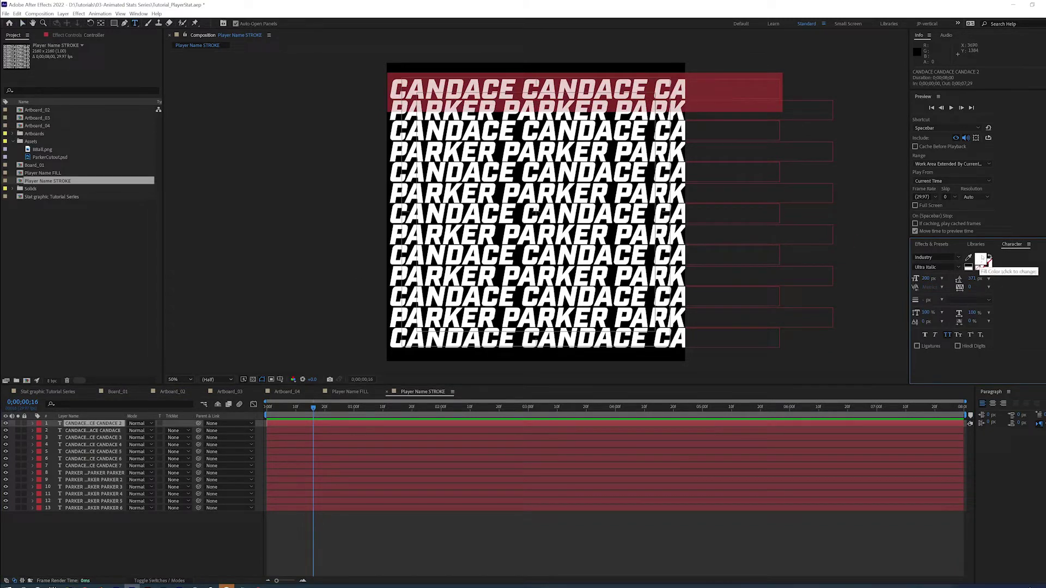
{"action": "left_click", "coordinate": [979, 261]}
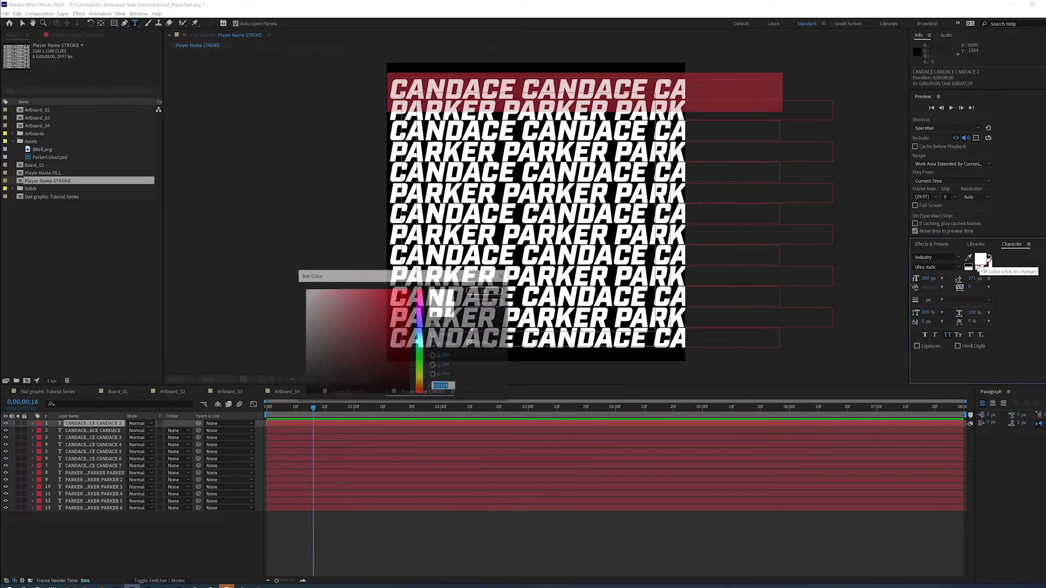
{"action": "left_click", "coordinate": [486, 303]}
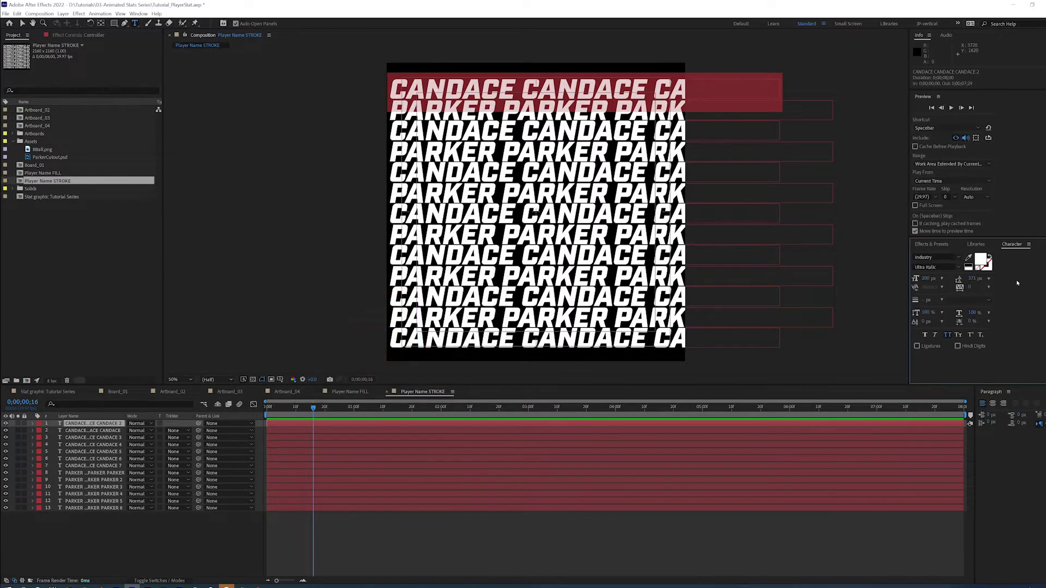
{"action": "left_click", "coordinate": [989, 257]}
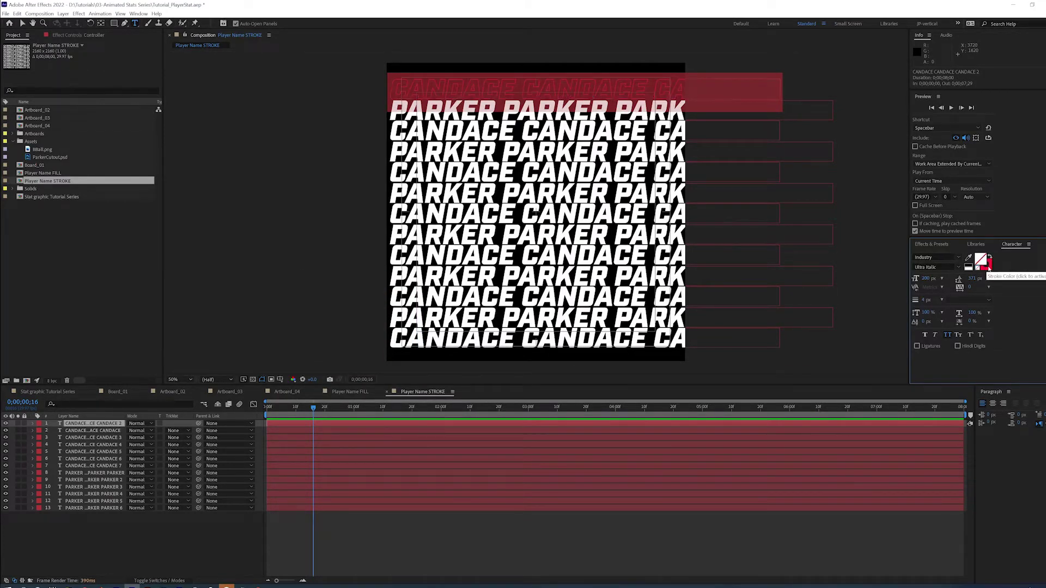
{"action": "left_click", "coordinate": [988, 264]}
{"action": "left_click", "coordinate": [988, 264]}
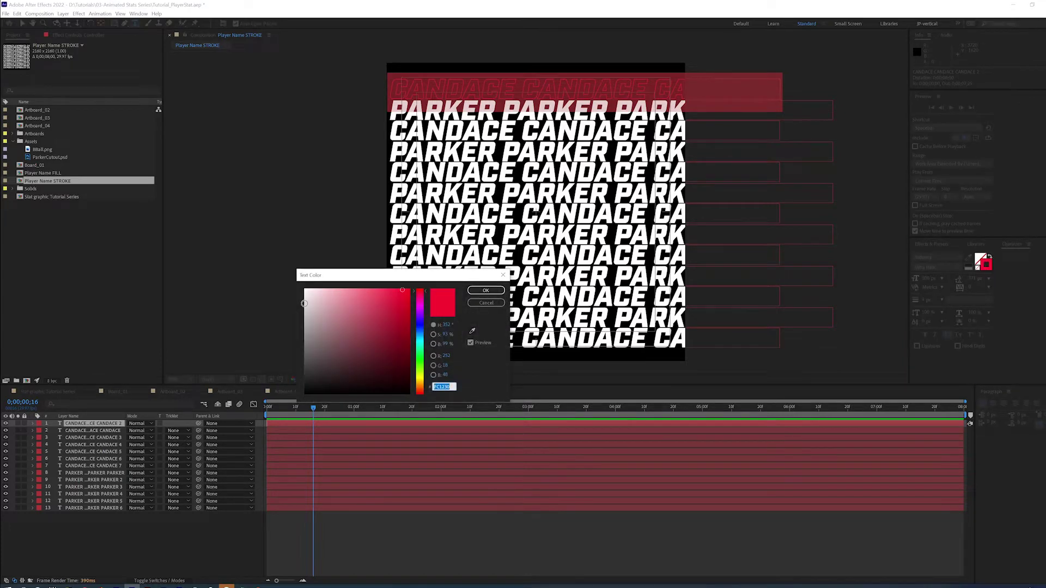
{"action": "left_click_drag", "start_coordinate": [304, 303], "coordinate": [305, 289]}
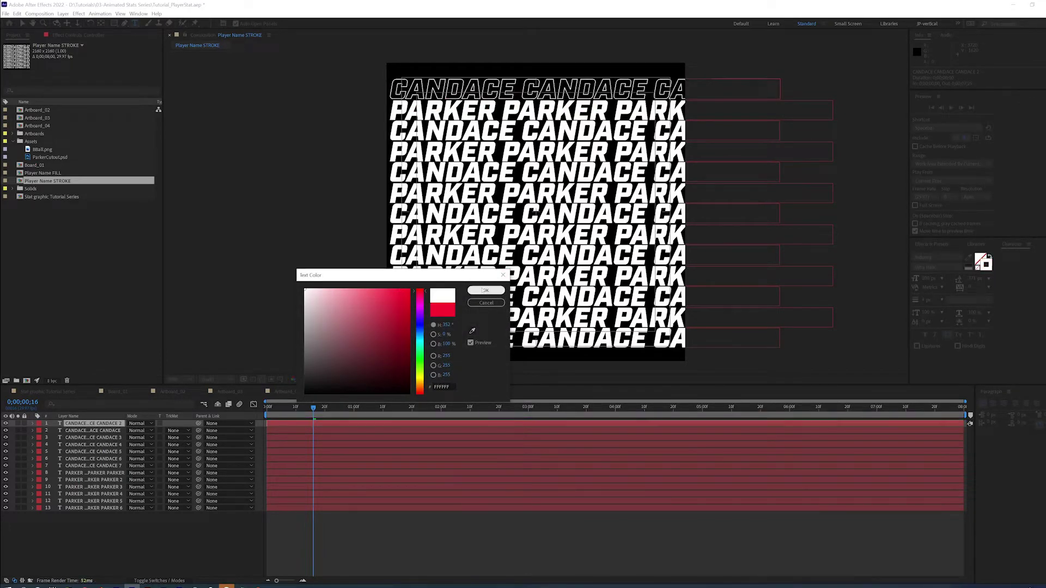
{"action": "left_click", "coordinate": [482, 290]}
- Swap fill and stroke on each remaining CANDACE text layer so they are white outlines without fill
{"action": "double_click", "coordinate": [92, 431]}
{"action": "left_click", "coordinate": [989, 256]}
{"action": "left_click", "coordinate": [92, 437]}
{"action": "left_click", "coordinate": [989, 257]}
{"action": "double_click", "coordinate": [92, 445]}
{"action": "left_click", "coordinate": [989, 256]}
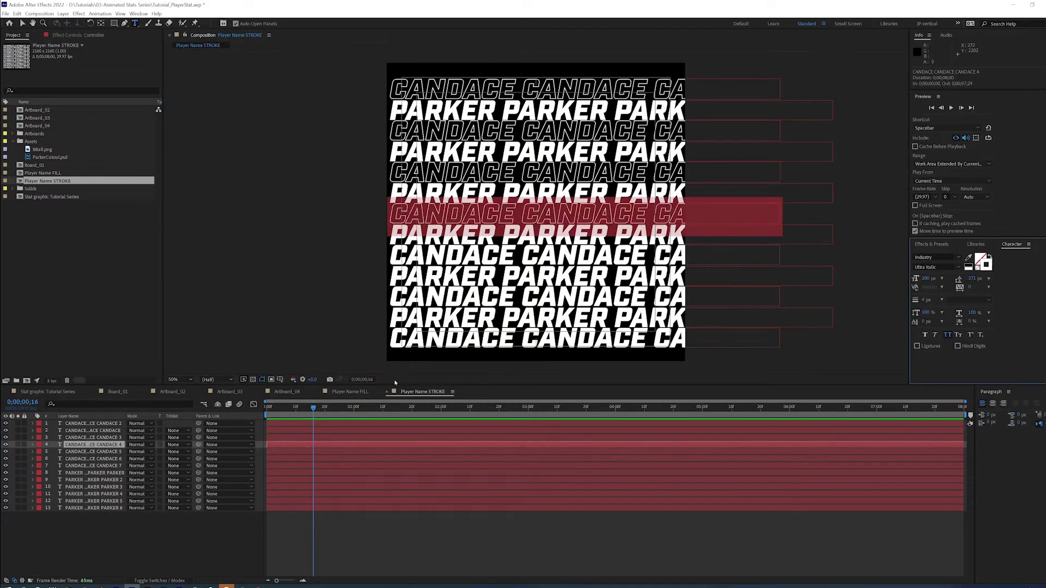
{"action": "key", "text": "ctrl+Down"}
{"action": "left_click", "coordinate": [990, 257]}
{"action": "key", "text": "ctrl+Down"}
{"action": "left_click", "coordinate": [990, 256]}
{"action": "key", "text": "ctrl+Down"}
{"action": "left_click", "coordinate": [989, 257]}
- Convert all the PARKER text layers to white outlines with no fill
{"action": "key", "text": "ctrl+Down"}
{"action": "left_click", "coordinate": [990, 256]}
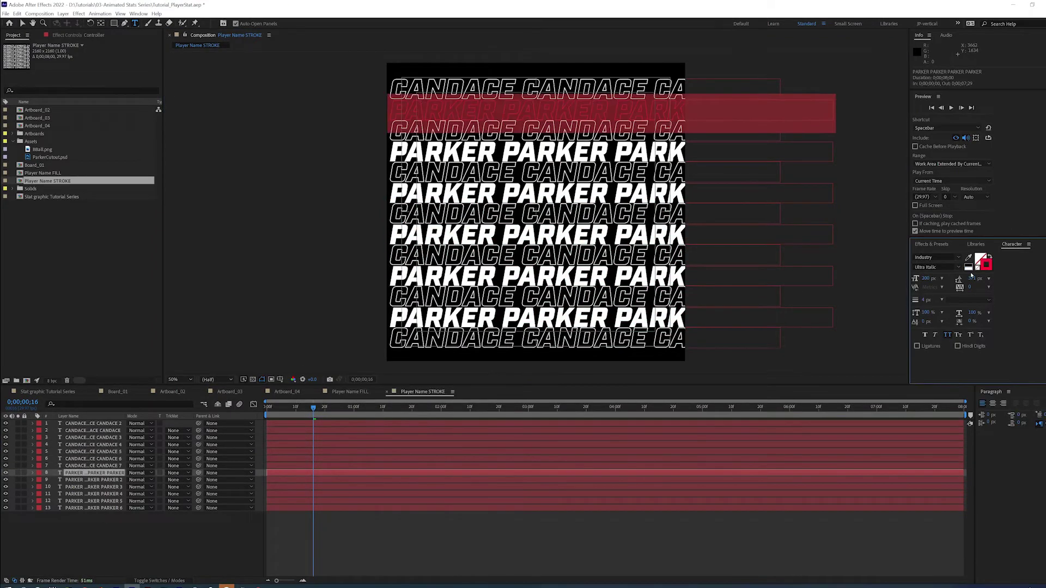
{"action": "left_click", "coordinate": [969, 269]}
{"action": "key", "text": "ctrl+Down"}
{"action": "left_click", "coordinate": [990, 257]}
{"action": "key", "text": "ctrl+Down"}
{"action": "left_click", "coordinate": [990, 256]}
{"action": "key", "text": "ctrl+Down"}
{"action": "left_click", "coordinate": [990, 257]}
{"action": "key", "text": "ctrl+Down"}
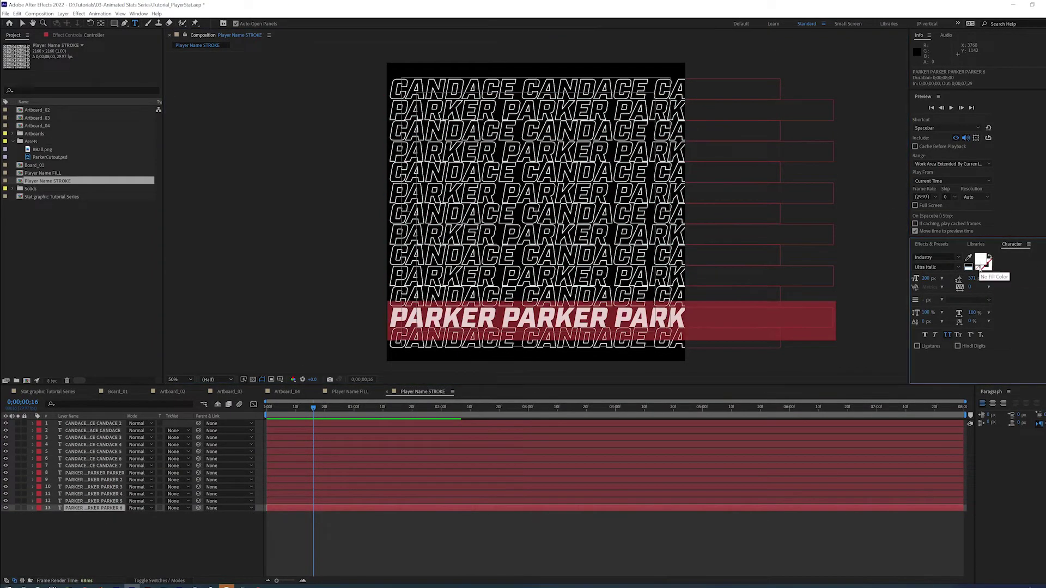
{"action": "left_click", "coordinate": [979, 270]}
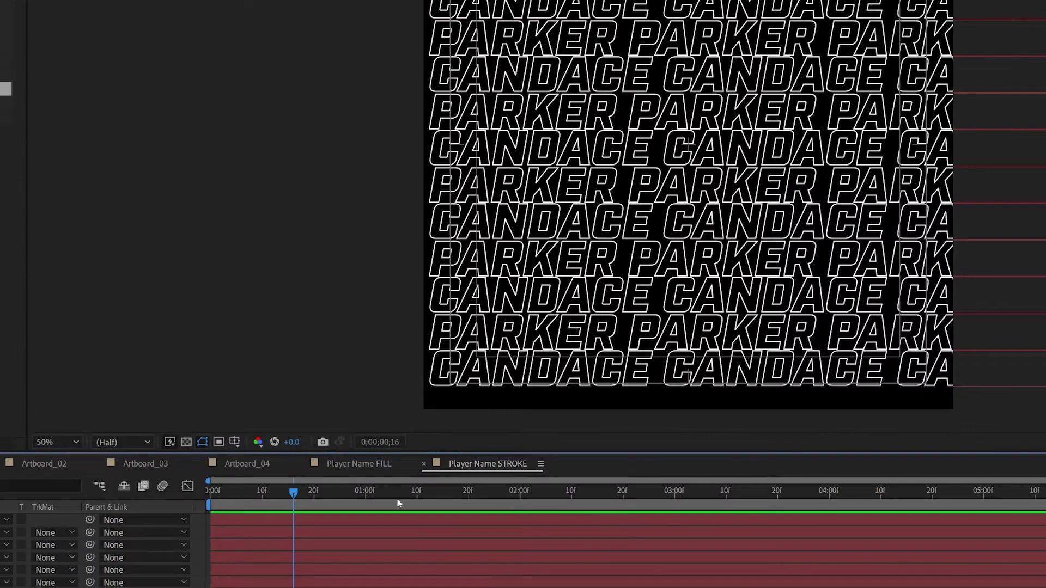
- Look at the Player Name FILL composition for comparison and return to its parent composition Artboard_03
{"action": "left_click", "coordinate": [359, 462]}
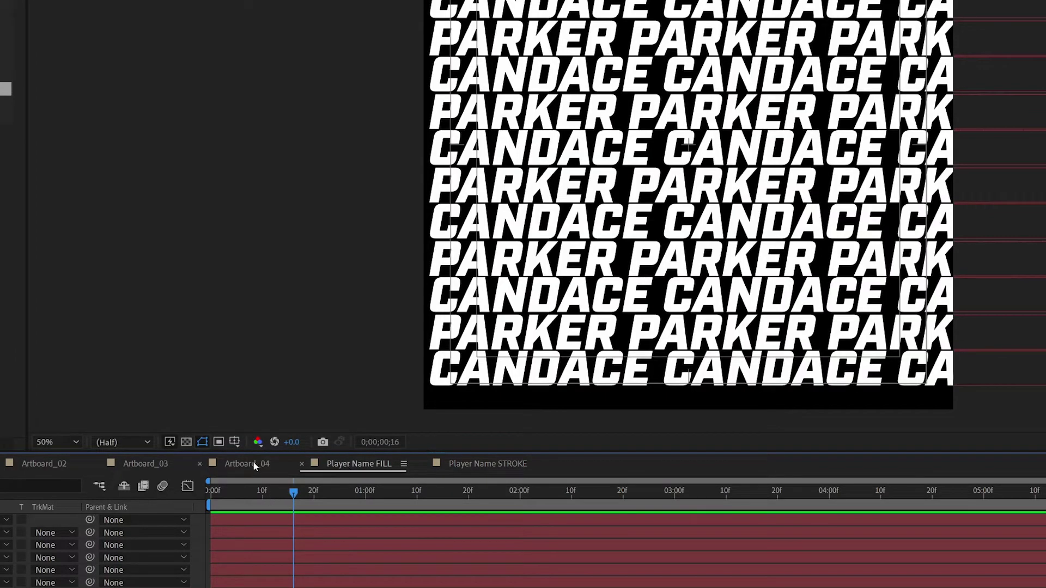
{"action": "key", "text": "Tab"}
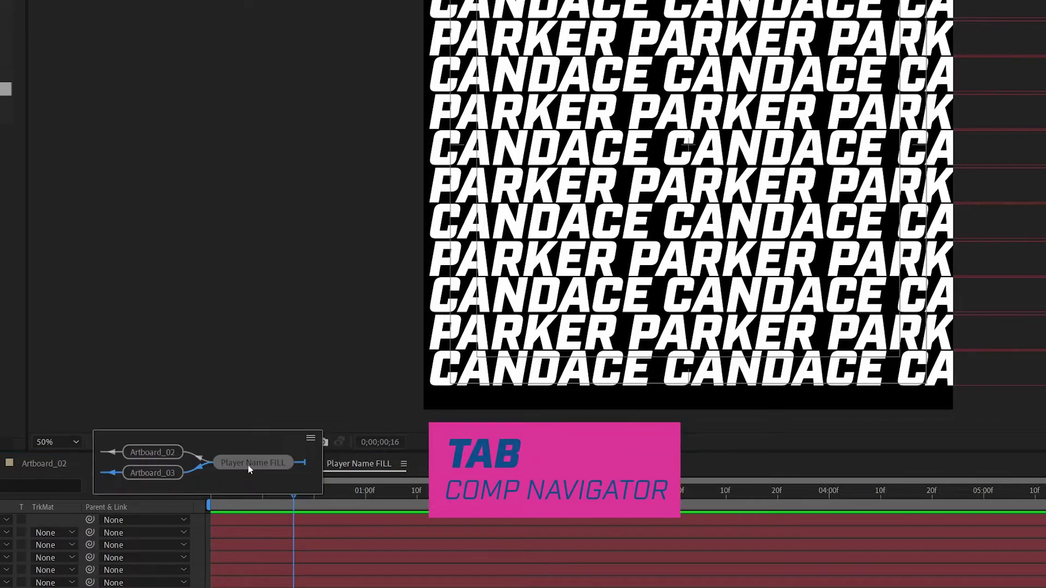
{"action": "left_click", "coordinate": [155, 474]}
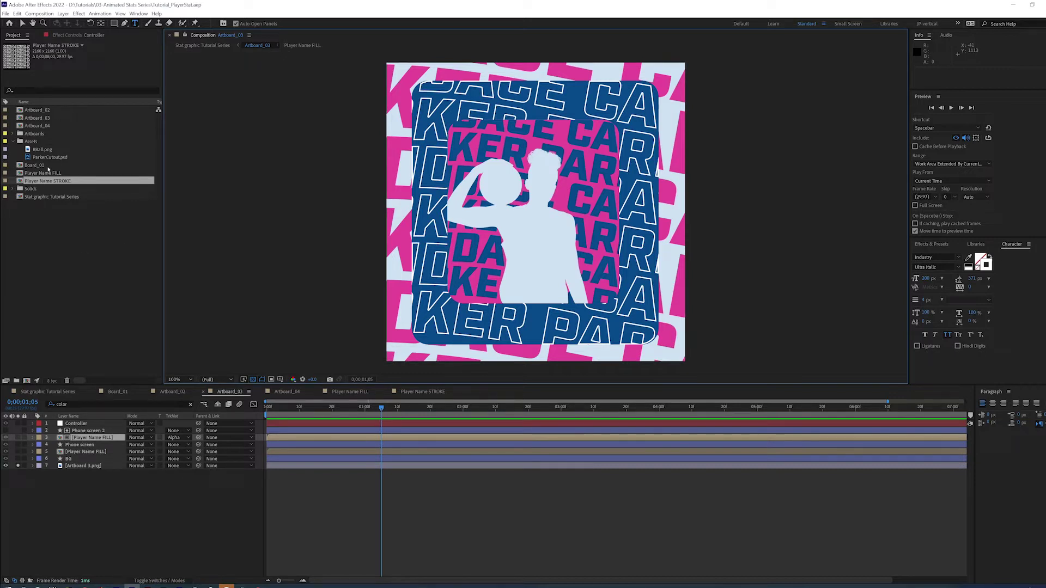
- Try to replace the matted Player Name FILL layer with Player Name STROKE, and undo the replacement
{"action": "left_click", "coordinate": [48, 181]}
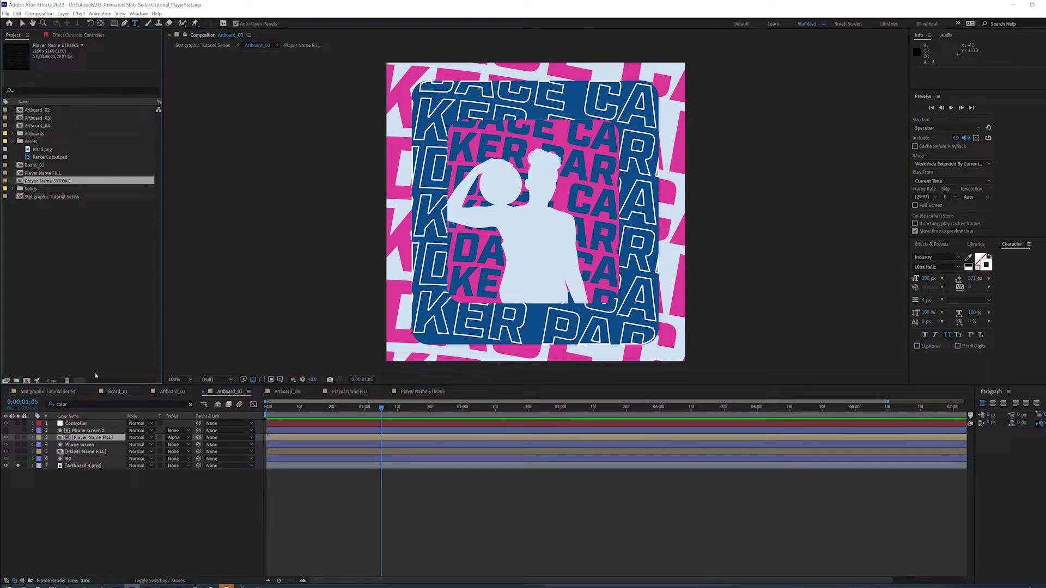
{"action": "left_click", "coordinate": [87, 439]}
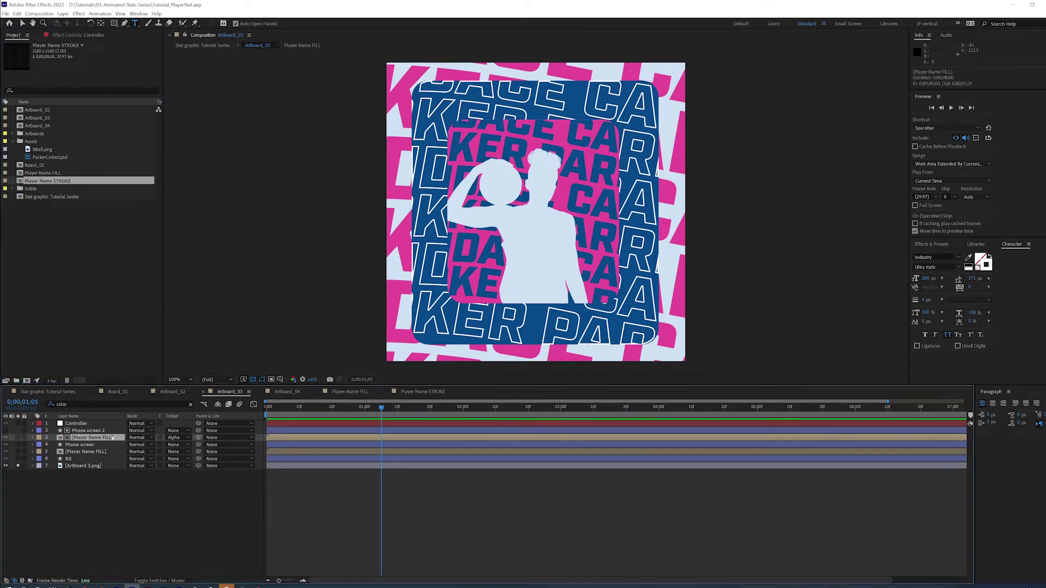
{"action": "left_click", "coordinate": [50, 183]}
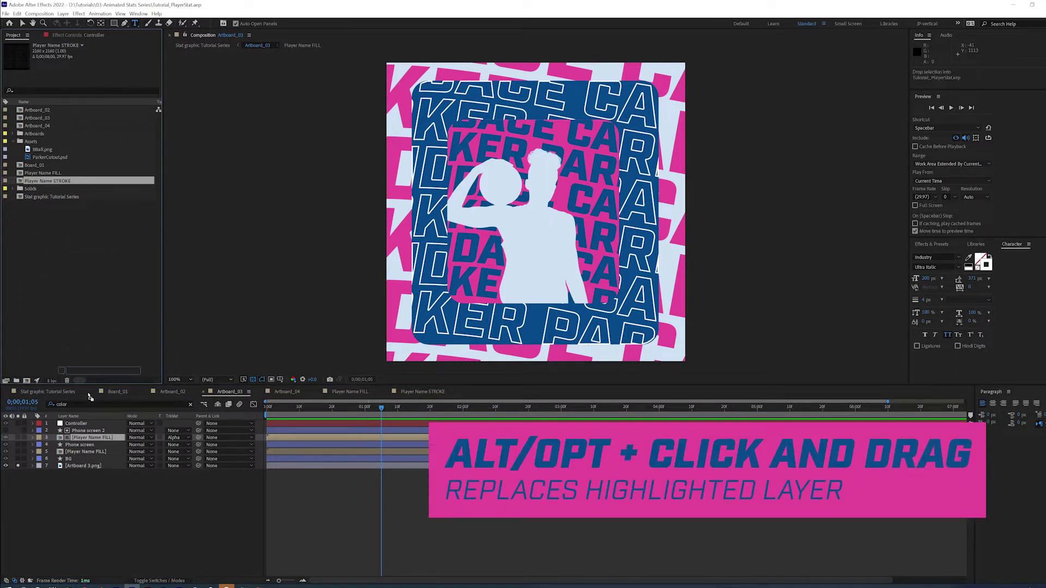
{"action": "left_click_drag", "start_coordinate": [90, 397], "coordinate": [89, 442]}
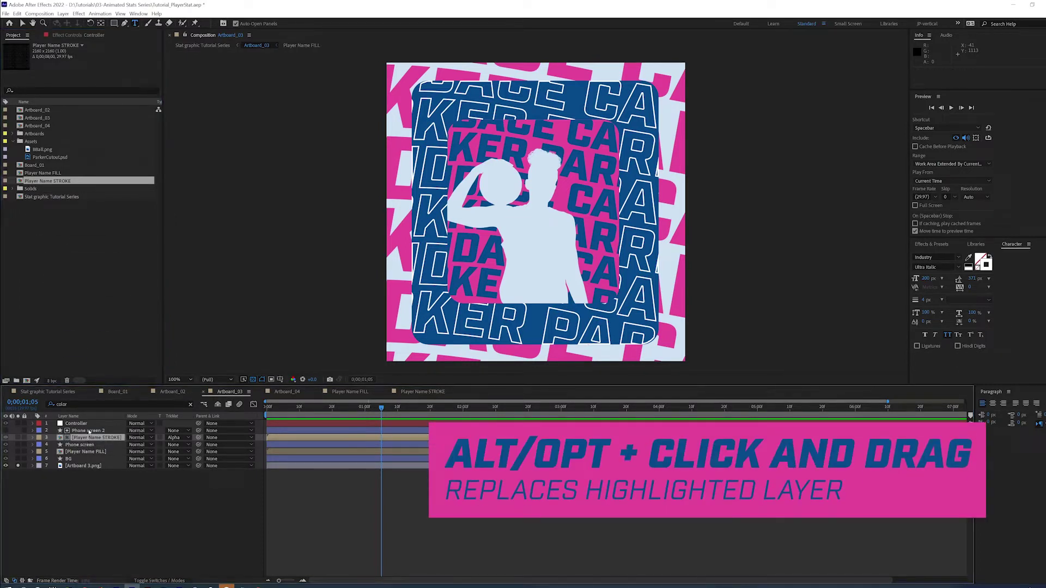
{"action": "key", "text": "ctrl+z"}
- Unsolo the Artboard 3.png reference and replace the matted Player Name FILL layer with the Player Name STROKE composition
{"action": "left_click", "coordinate": [18, 466]}
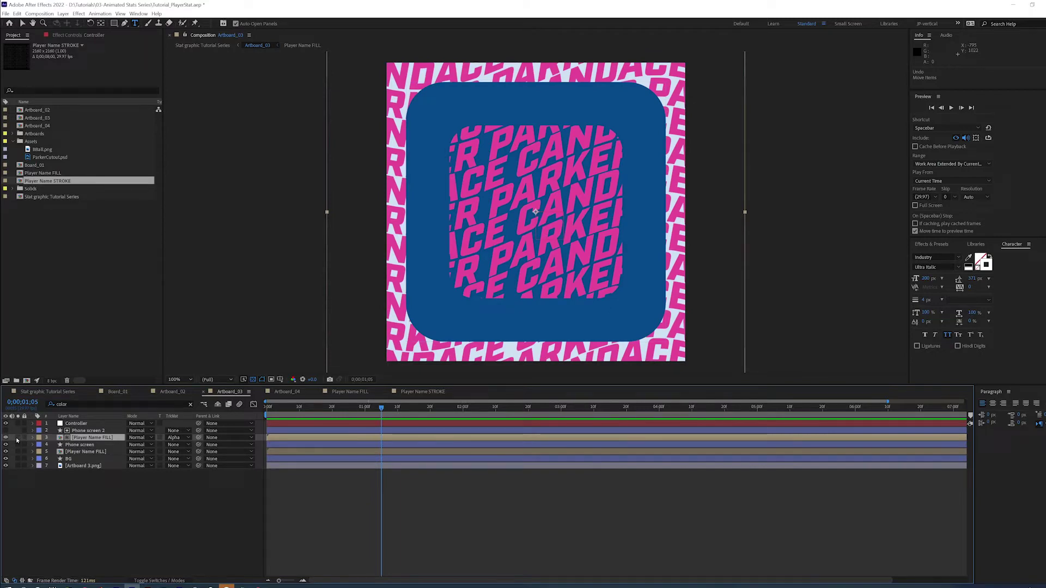
{"action": "left_click", "coordinate": [17, 439]}
{"action": "left_click", "coordinate": [17, 439]}
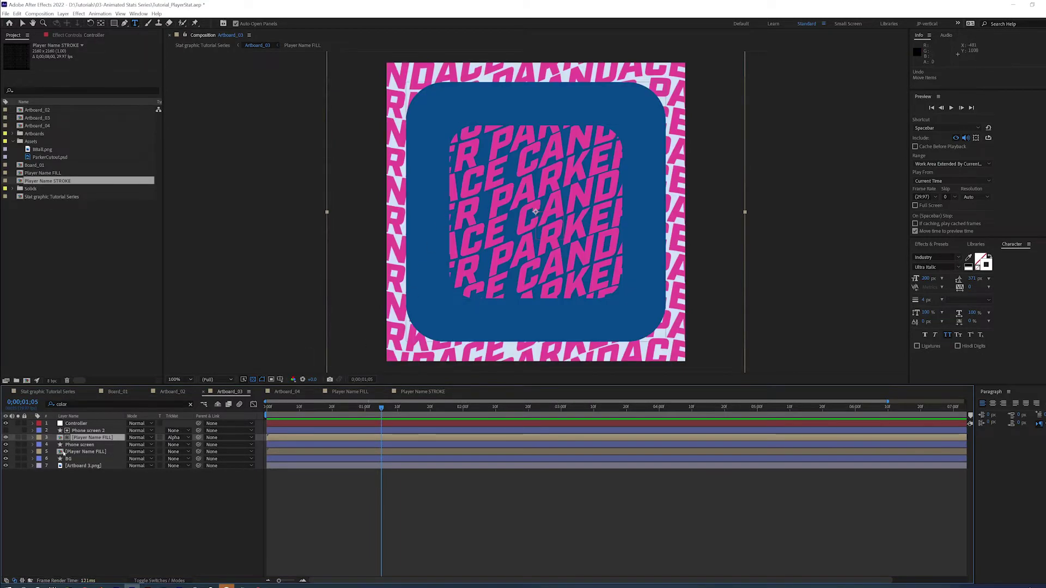
{"action": "left_click", "coordinate": [92, 438]}
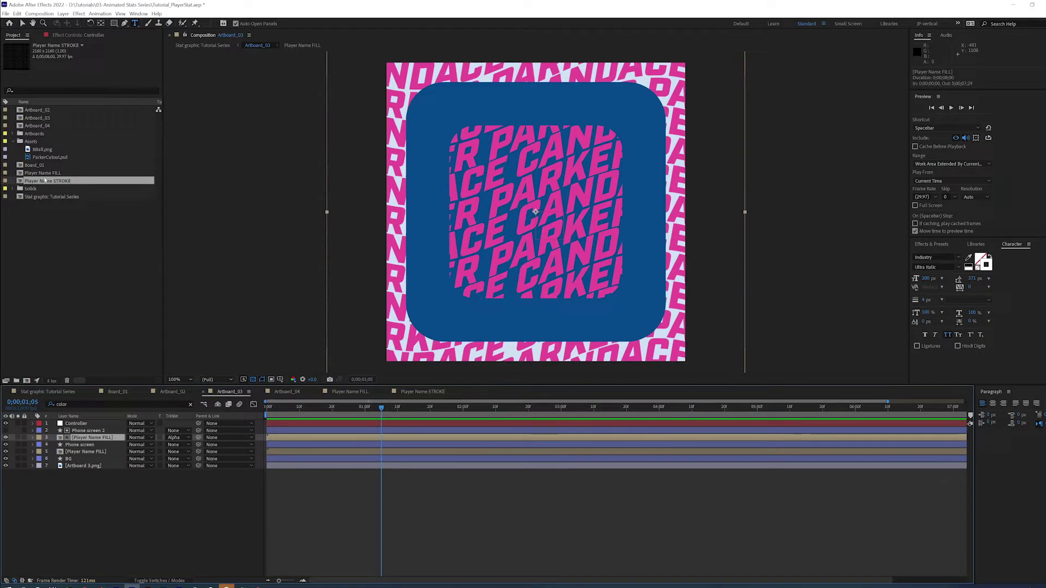
{"action": "left_click", "coordinate": [73, 183]}
{"action": "left_click_drag", "start_coordinate": [59, 183], "coordinate": [89, 444]}
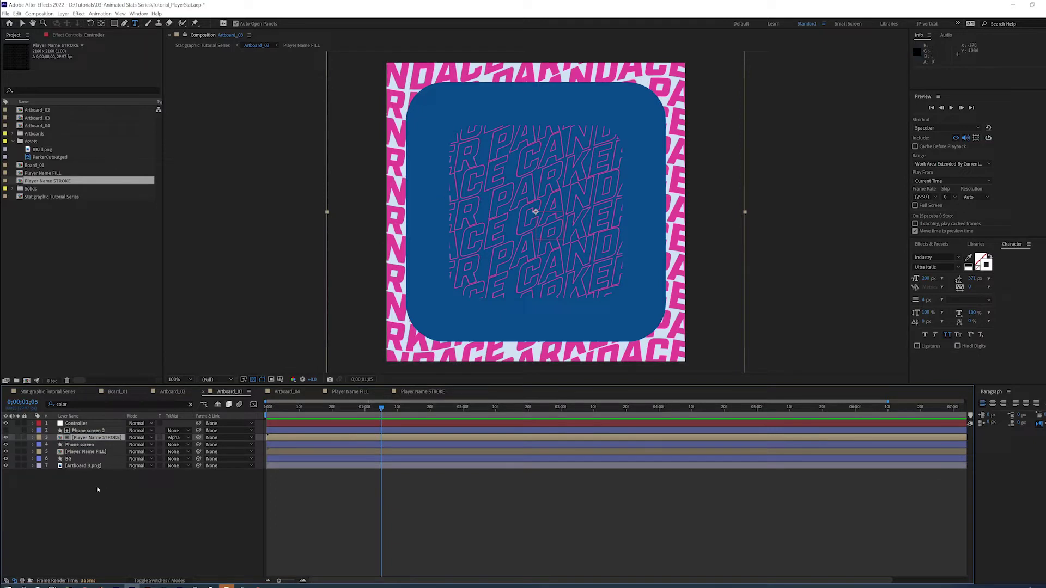
- Replace the Phone screen 2 matte with a hidden duplicate of the larger Phone screen, placed directly above the Player Name STROKE layer
{"action": "left_click", "coordinate": [76, 445]}
{"action": "left_click", "coordinate": [86, 430]}
{"action": "key", "text": "Delete"}
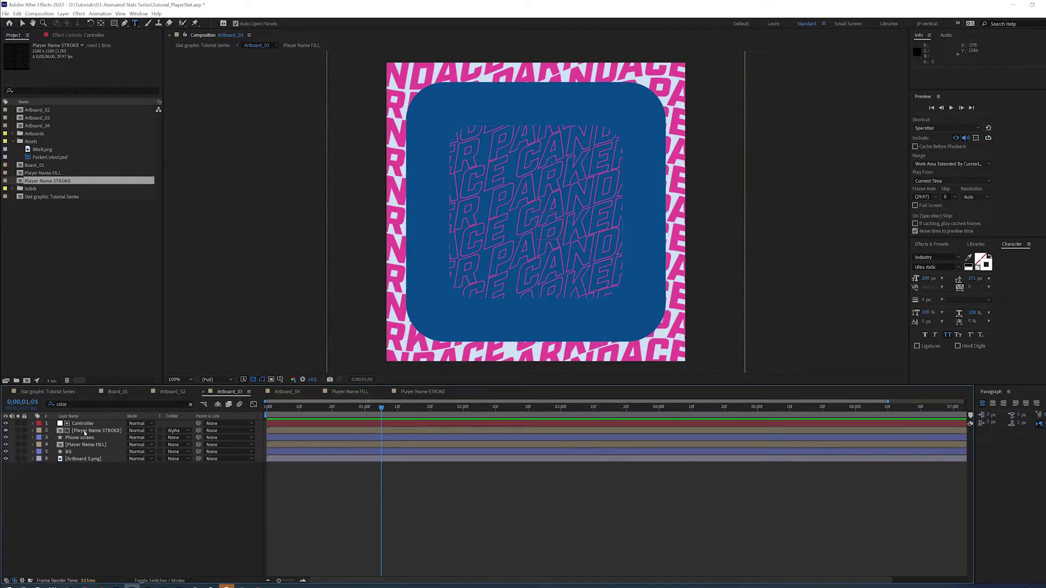
{"action": "left_click", "coordinate": [79, 437]}
{"action": "key", "text": "ctrl+d"}
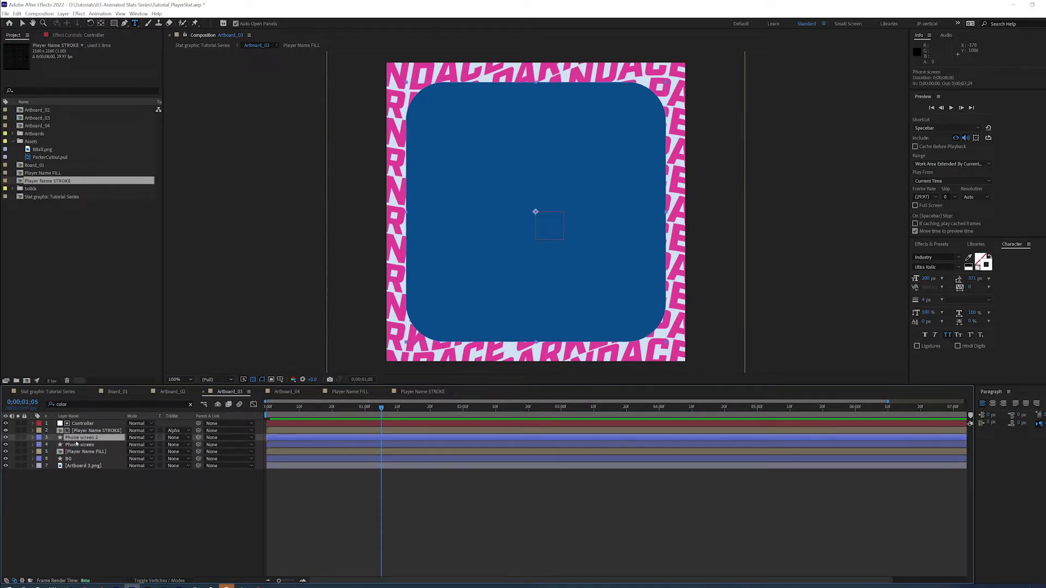
{"action": "left_click_drag", "start_coordinate": [80, 439], "coordinate": [75, 432]}
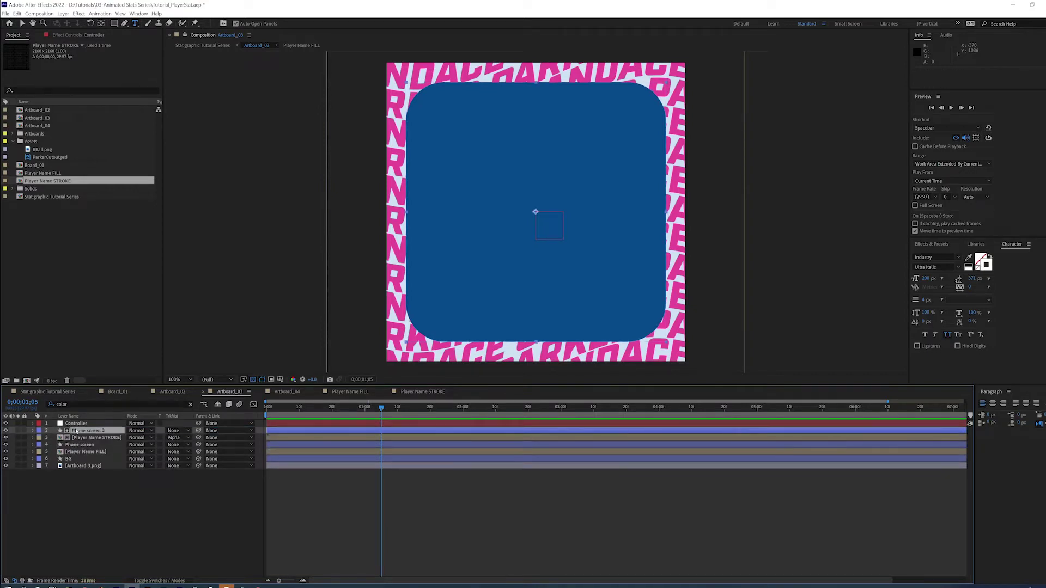
{"action": "left_click", "coordinate": [5, 431]}
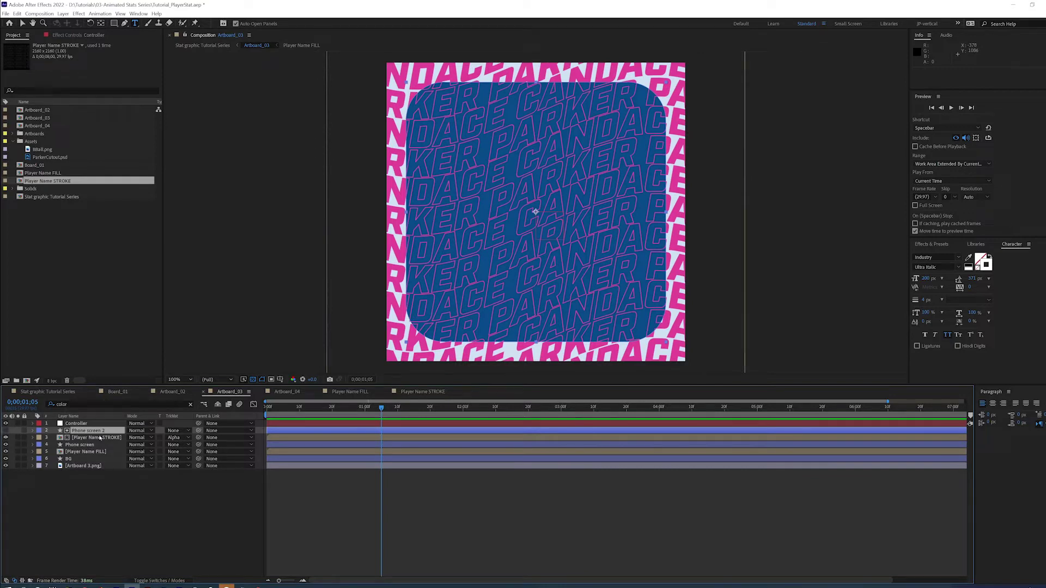
- Set the Player Name STROKE layer's scale to 60%
{"action": "left_click", "coordinate": [100, 438]}
{"action": "key", "text": "s"}
{"action": "left_click", "coordinate": [141, 445]}
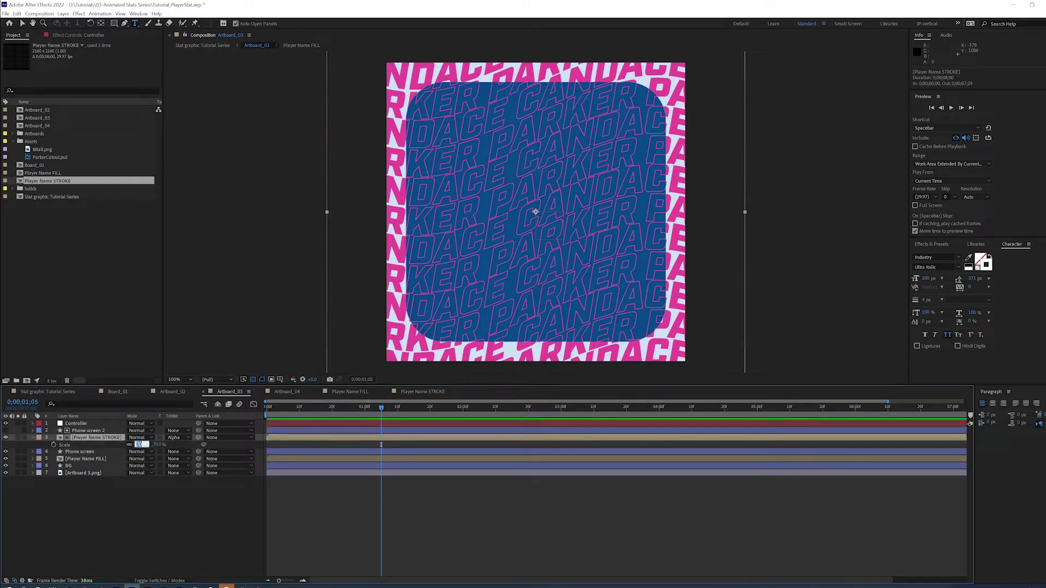
{"action": "type", "text": "60"}
{"action": "key", "text": "Return"}
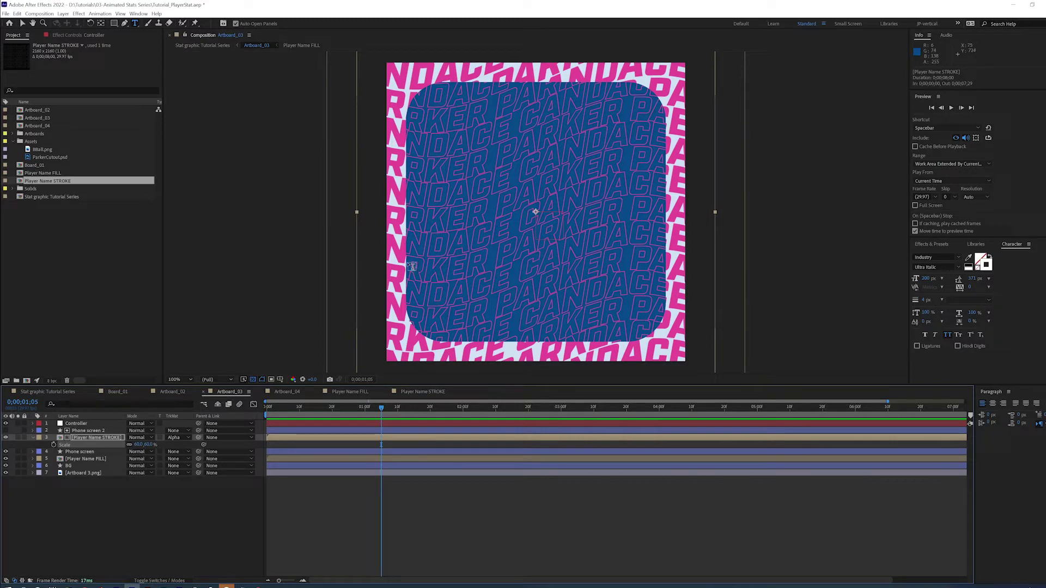
- Solo the reference, duplicate the Phone screen, Player Name STROKE and Phone screen 2 layers, and stack the copies together above the originals
{"action": "left_click", "coordinate": [18, 473]}
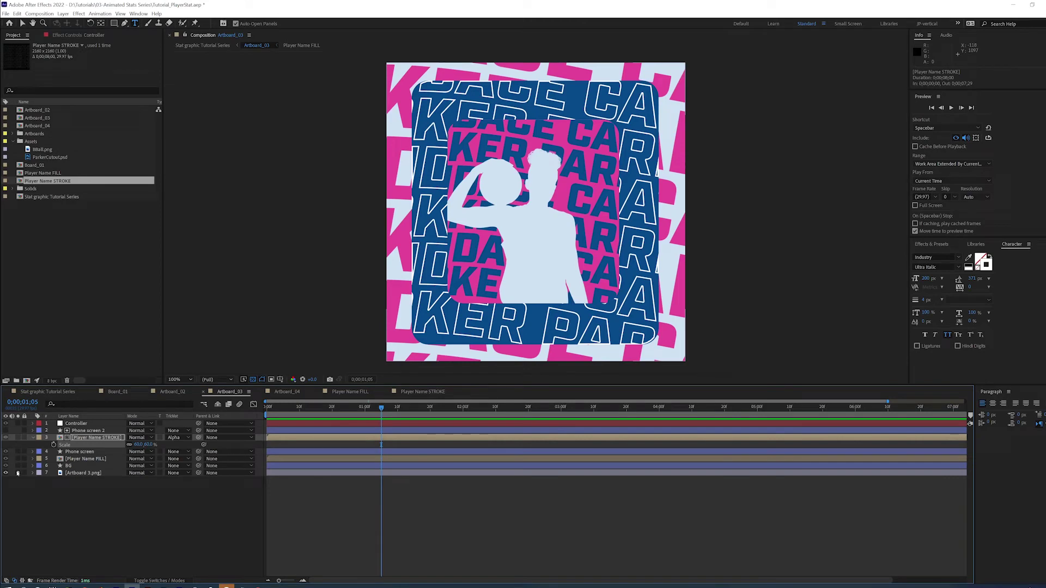
{"action": "left_click", "coordinate": [79, 452]}
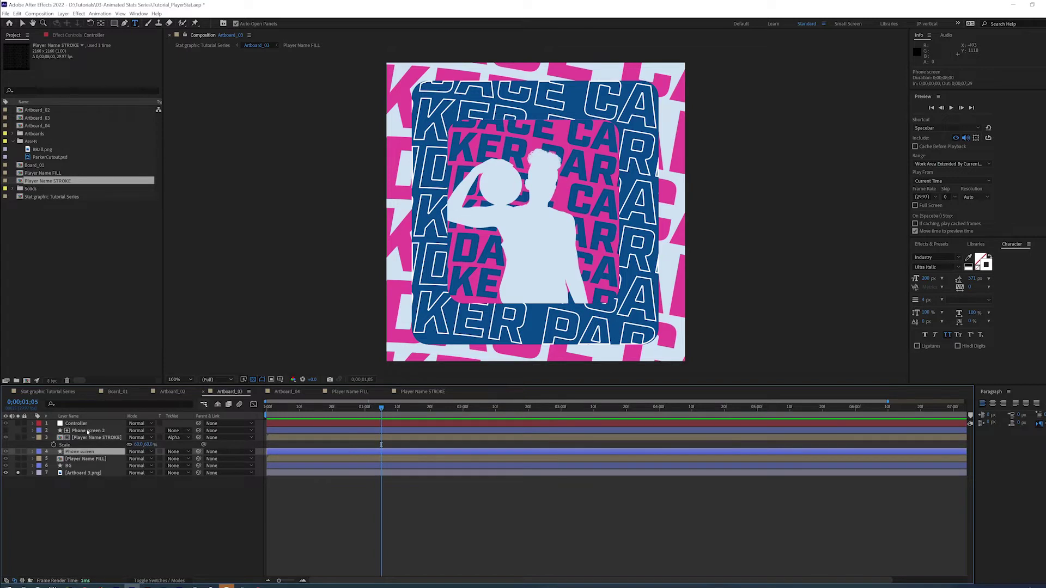
{"action": "left_click", "coordinate": [87, 431], "text": "shift"}
{"action": "key", "text": "ctrl+d"}
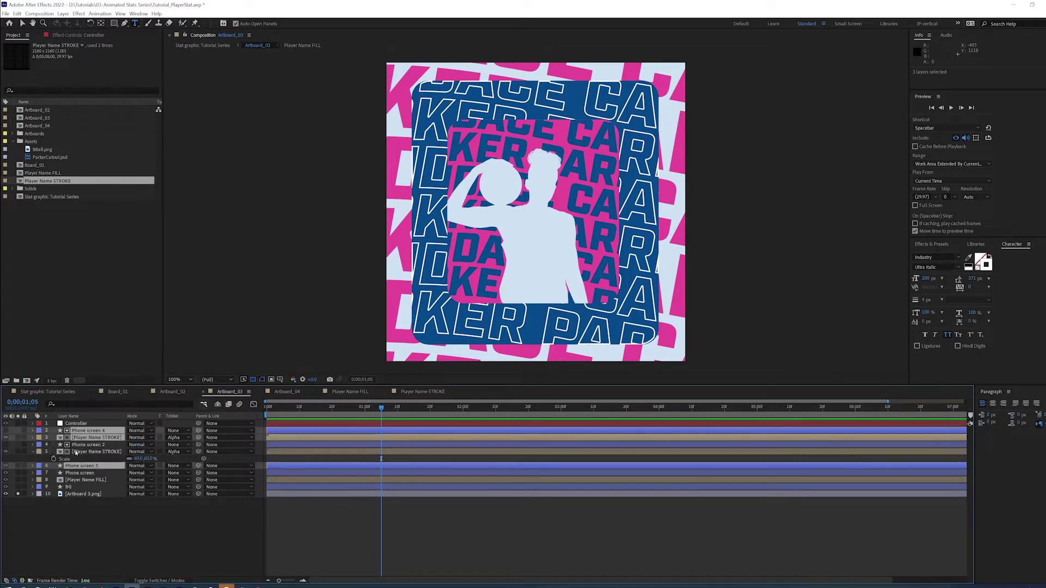
{"action": "left_click_drag", "start_coordinate": [71, 467], "coordinate": [73, 444]}
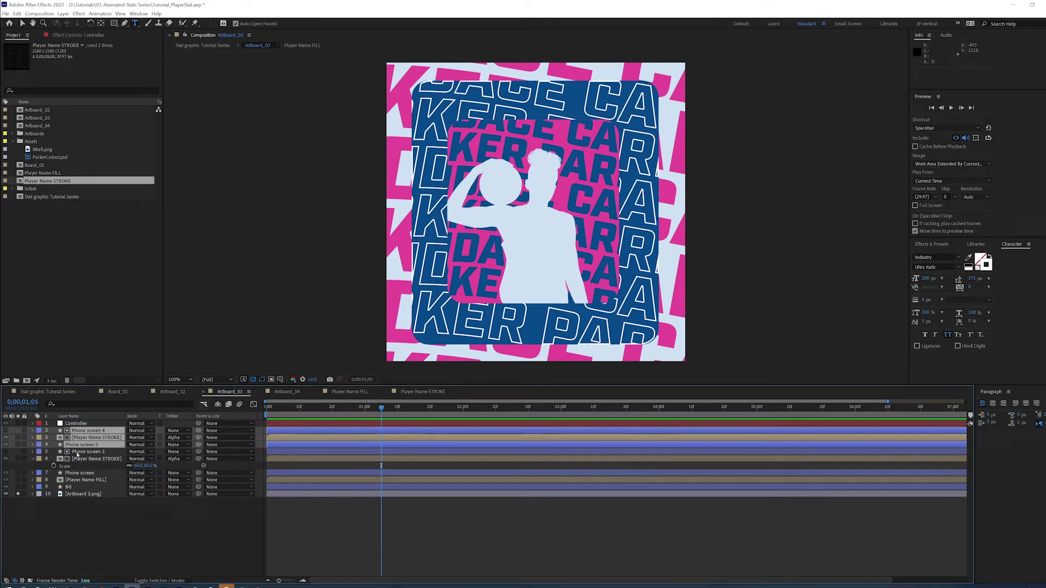
{"action": "left_click", "coordinate": [78, 453]}
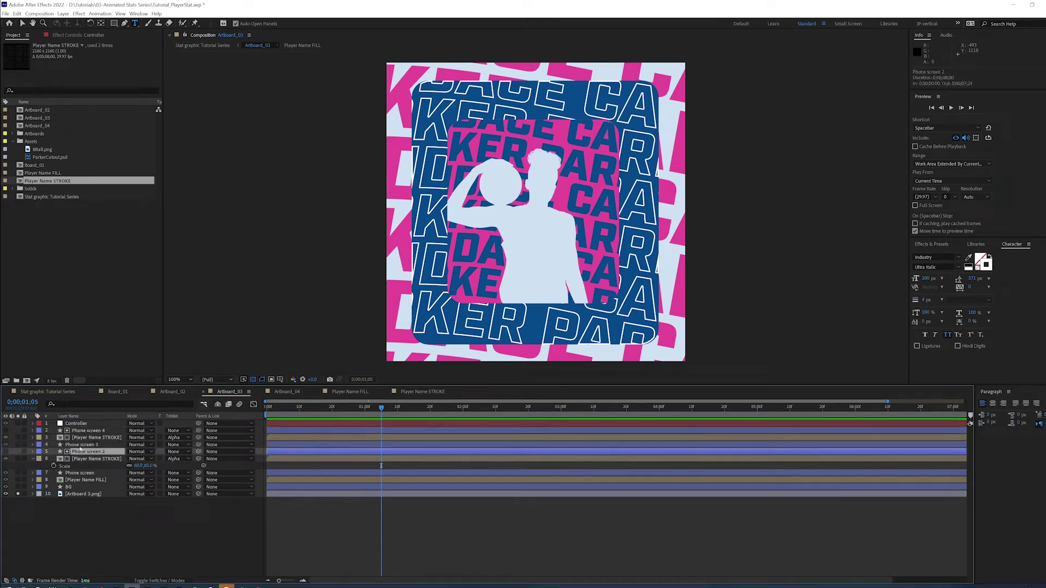
- Link the fill color of the Phone screen 3 square to the Controller's Secondary Color
{"action": "left_click", "coordinate": [81, 444]}
{"action": "key", "text": "ctrl+f"}
{"action": "type", "text": "co"}
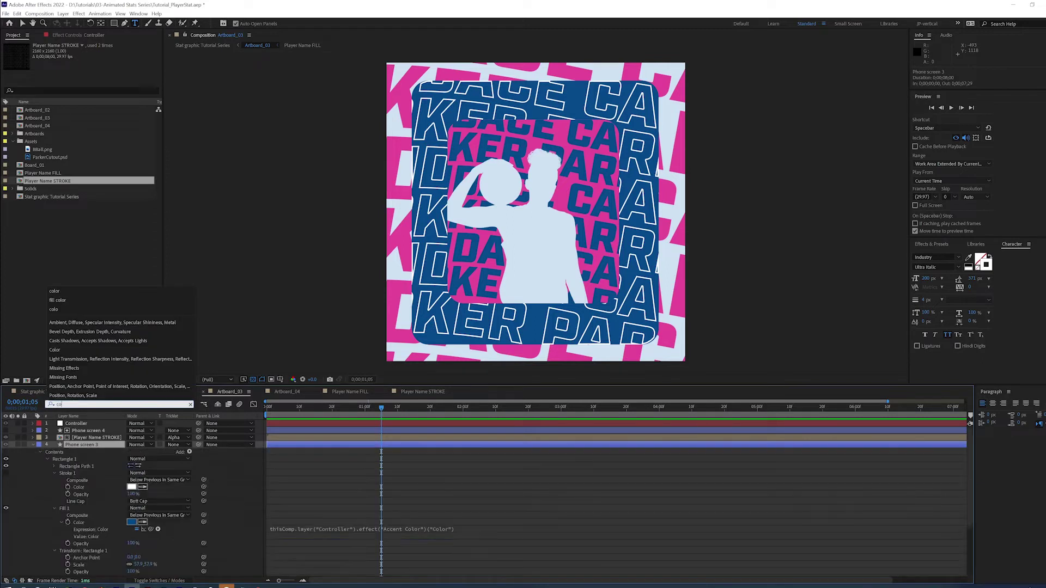
{"action": "type", "text": "lor"}
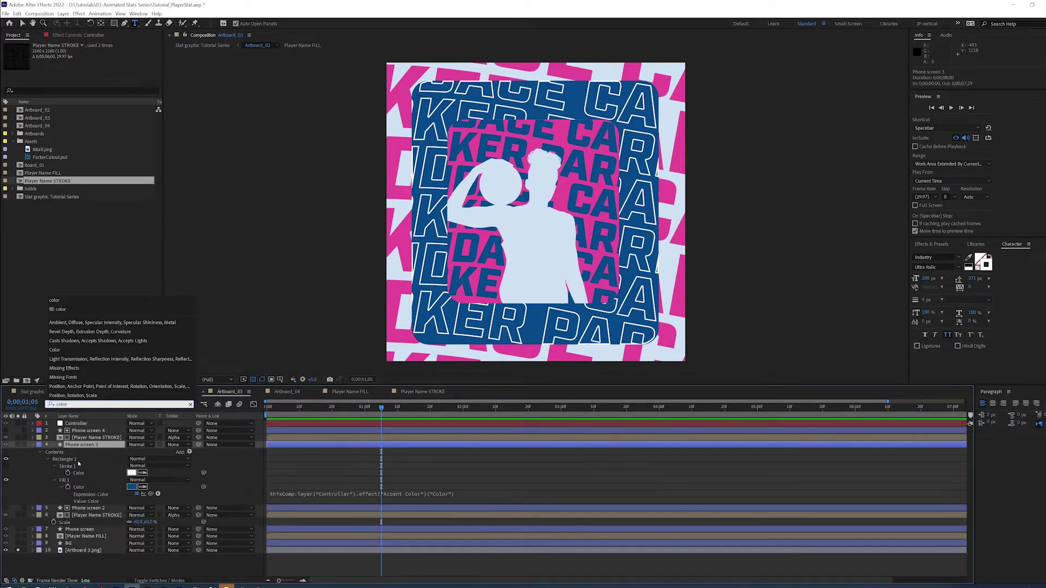
{"action": "left_click", "coordinate": [102, 35]}
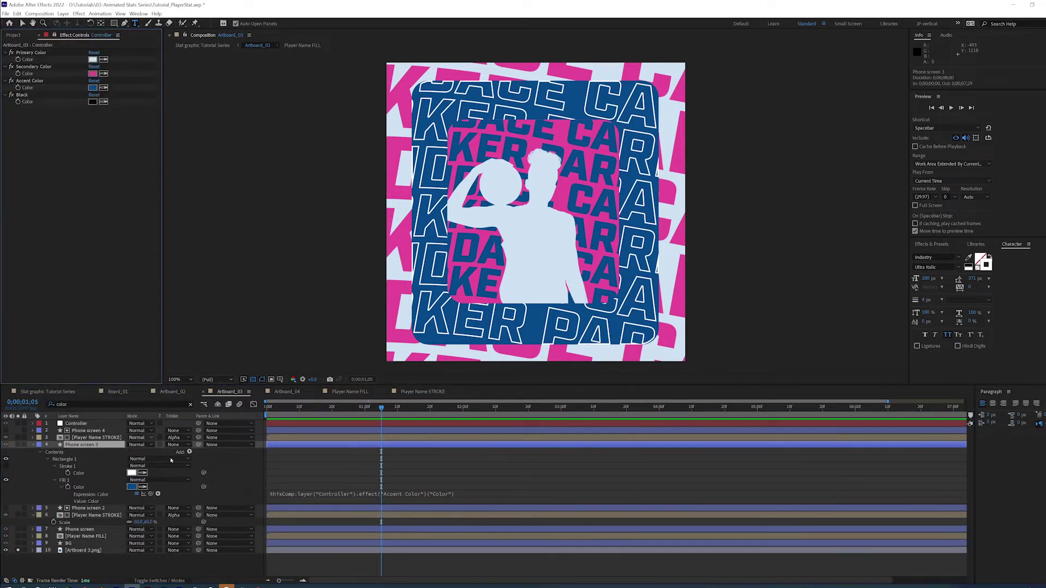
{"action": "left_click_drag", "start_coordinate": [205, 489], "coordinate": [27, 74]}
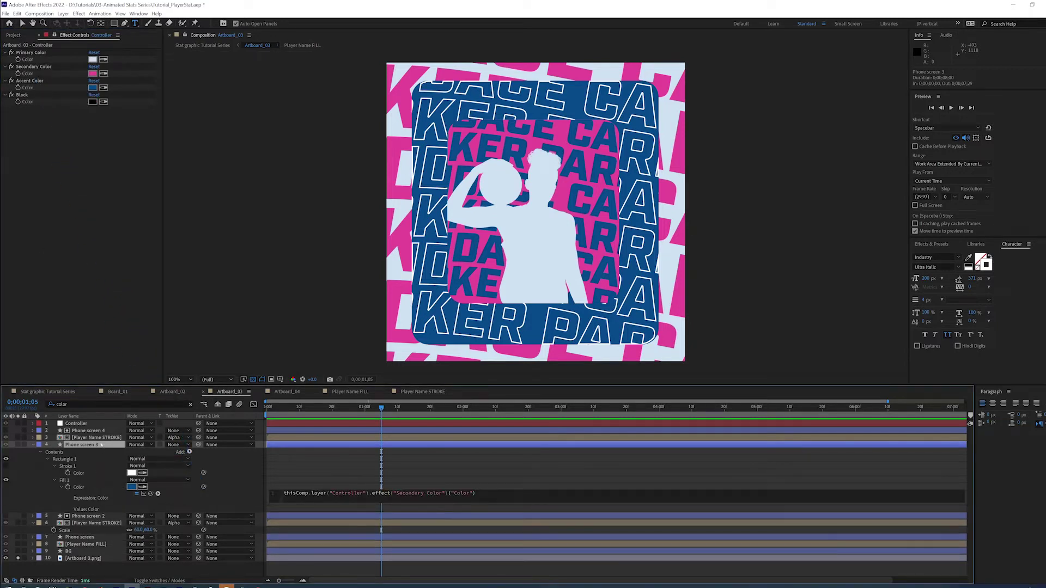
- Link the Fill effect color of the upper Player Name STROKE layer to the Controller's Accent Color
{"action": "left_click", "coordinate": [93, 438]}
{"action": "key", "text": "e"}
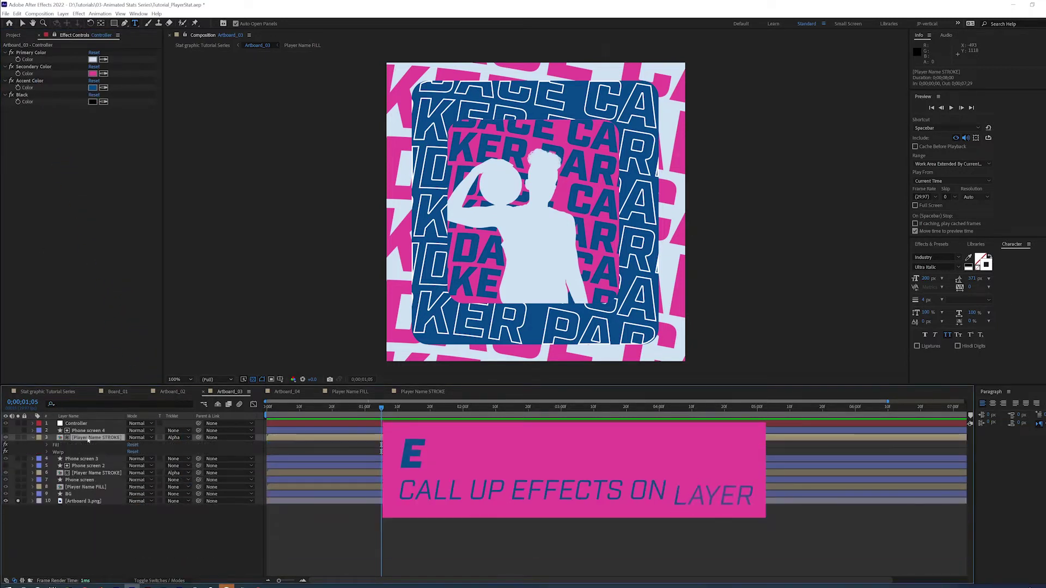
{"action": "left_click", "coordinate": [48, 445]}
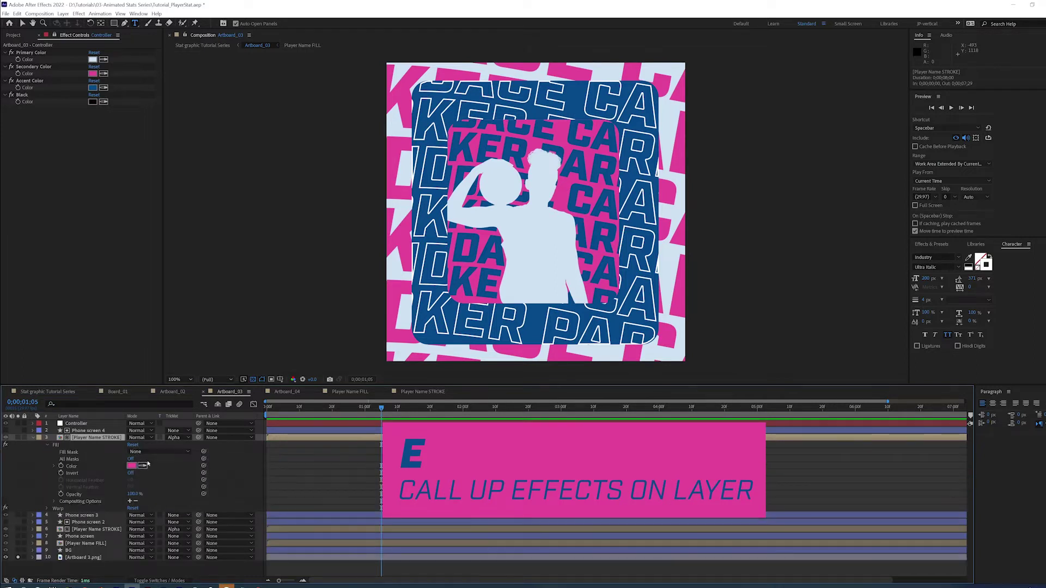
{"action": "left_click_drag", "start_coordinate": [203, 466], "coordinate": [33, 91]}
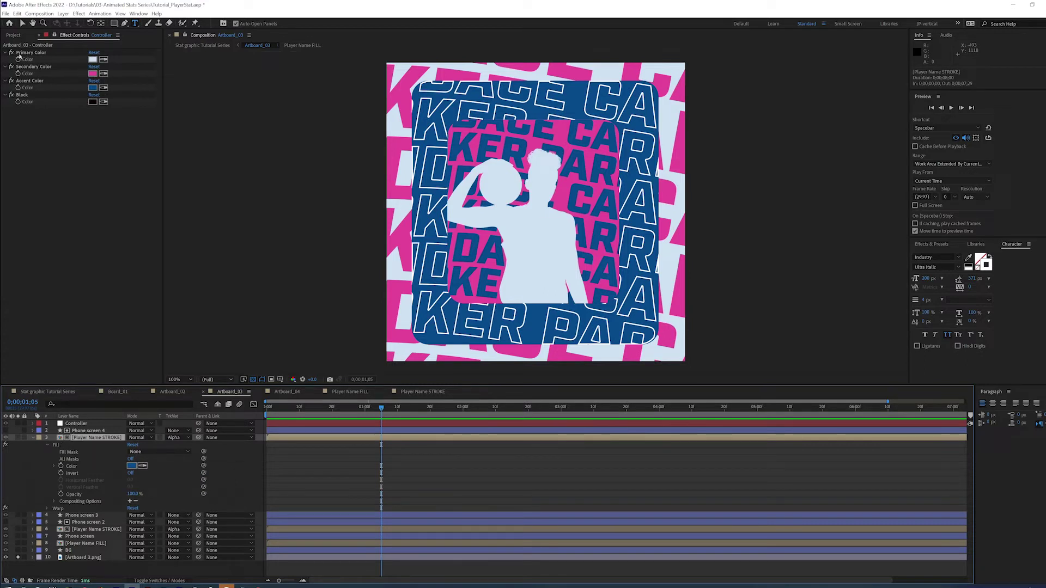
- Replace the upper Player Name STROKE layer's source with the Player Name FILL composition
{"action": "left_click", "coordinate": [14, 36]}
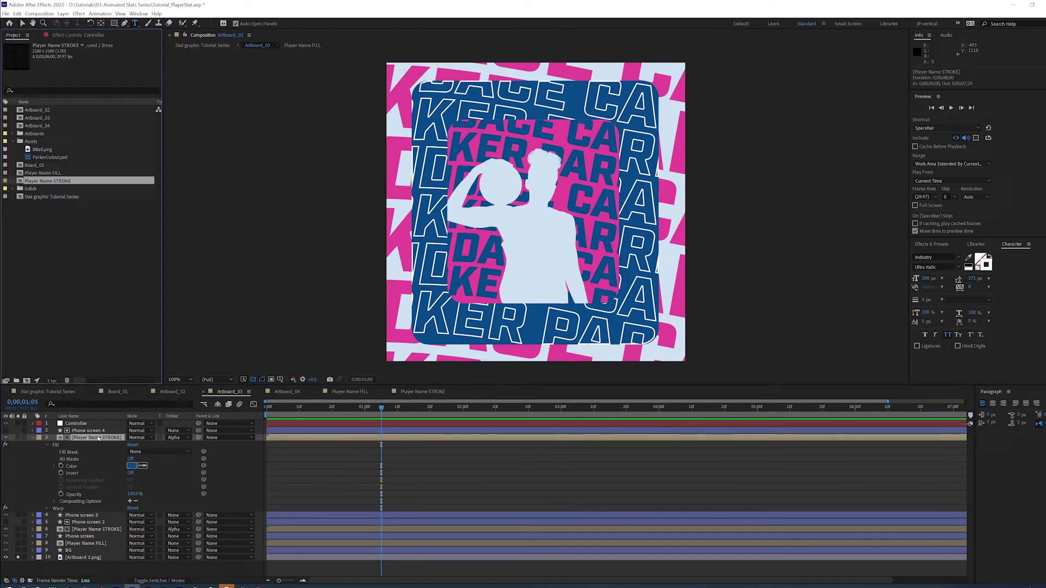
{"action": "left_click", "coordinate": [52, 173]}
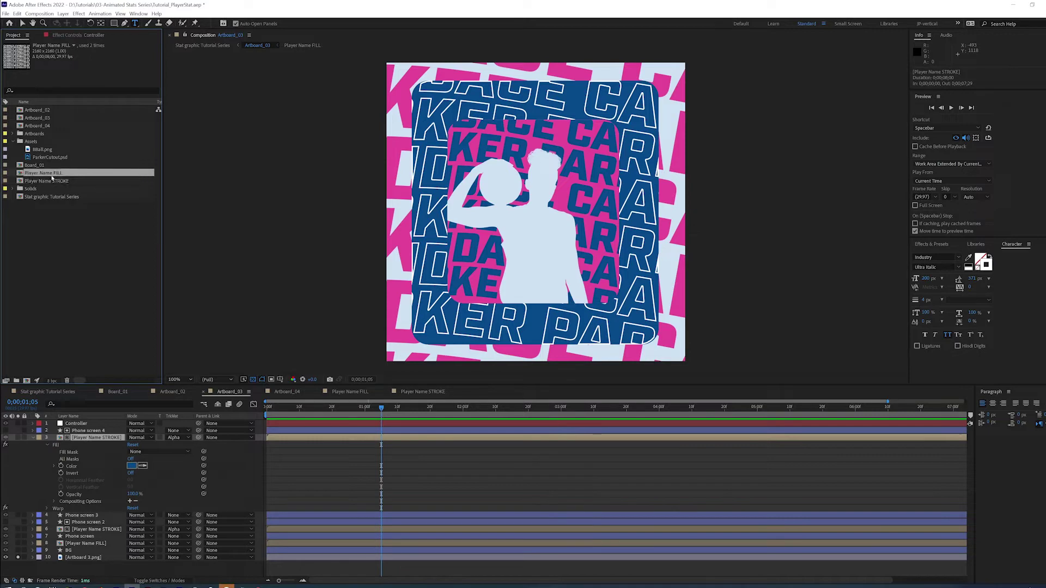
{"action": "left_click_drag", "start_coordinate": [50, 173], "coordinate": [92, 438]}
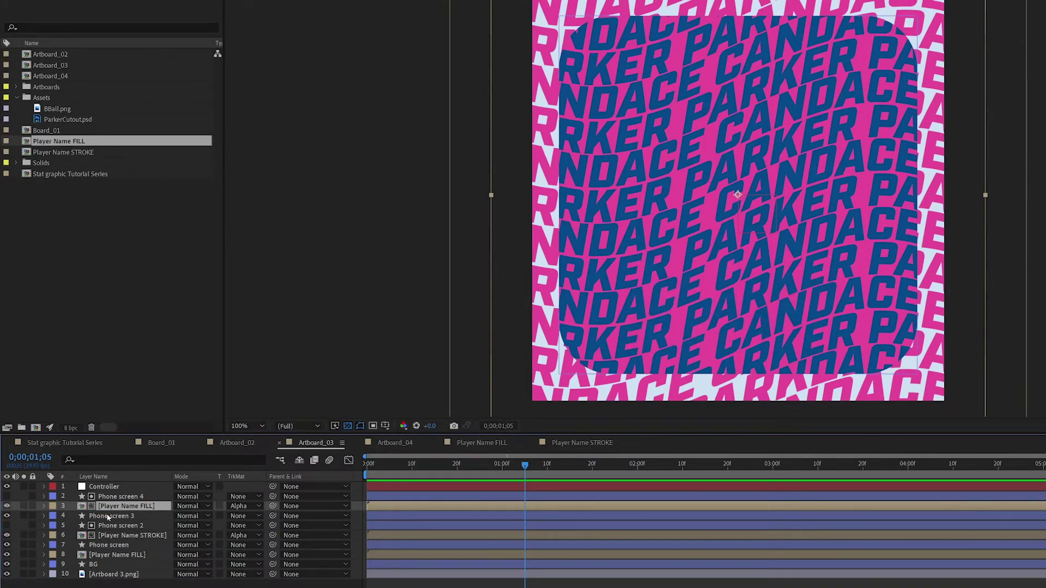
- Scale Phone screen 3, Phone screen 4 and the Player Name FILL layer between them down together until the squares reach about 109%
{"action": "left_click", "coordinate": [108, 516]}
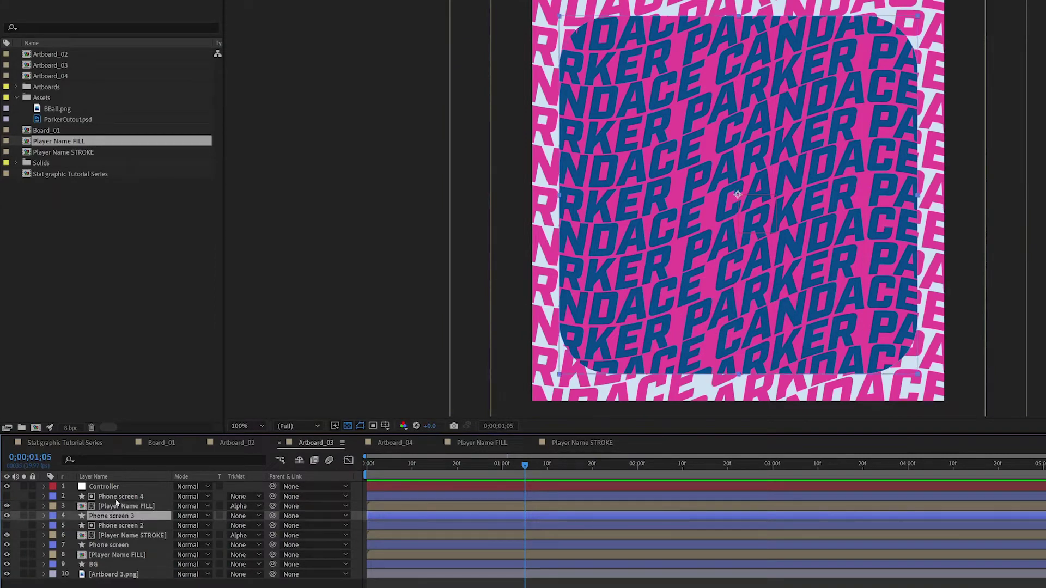
{"action": "left_click", "coordinate": [117, 497], "text": "shift"}
{"action": "key", "text": "s"}
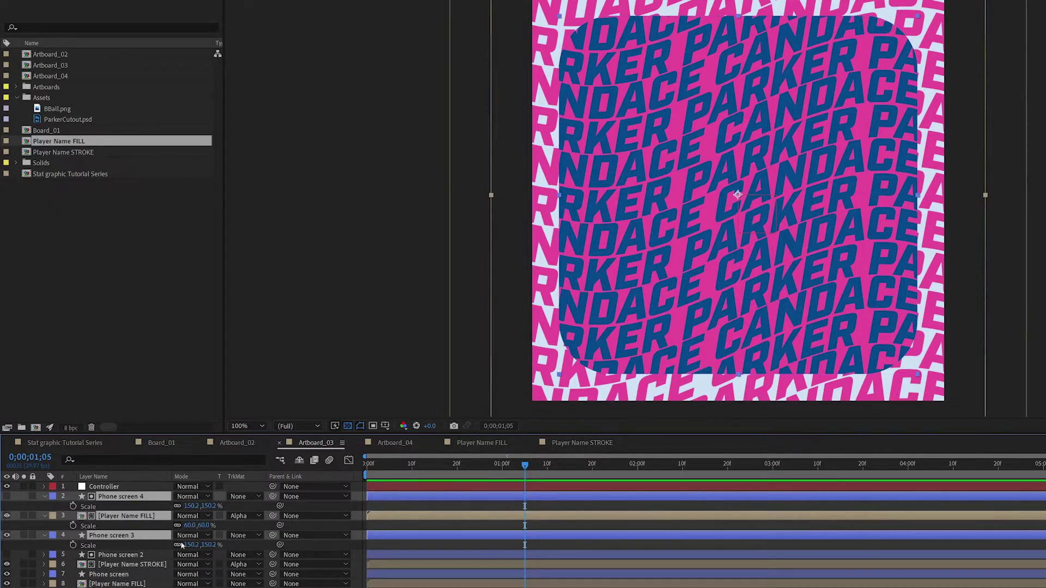
{"action": "left_click_drag", "start_coordinate": [182, 546], "coordinate": [162, 543]}
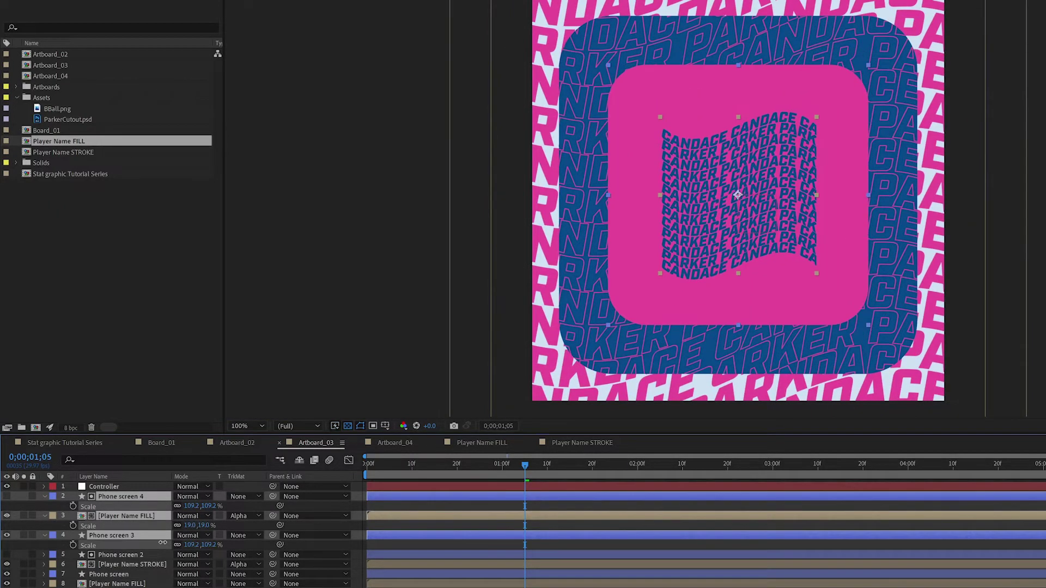
- Set the matted Player Name FILL layer's scale to 50% and save the project
{"action": "left_click", "coordinate": [192, 525]}
{"action": "type", "text": "50"}
{"action": "key", "text": "Return"}
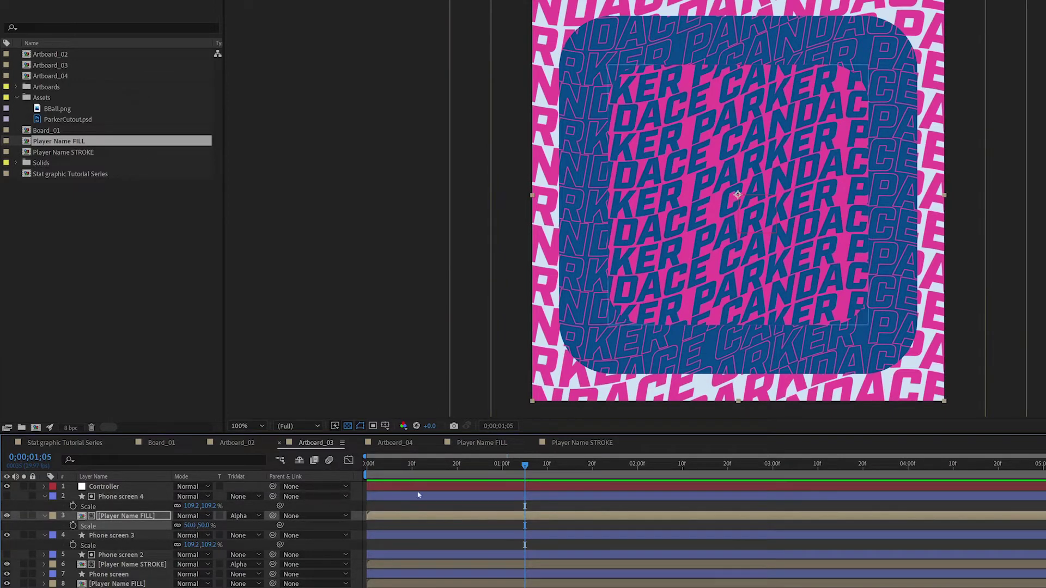
{"action": "key", "text": "ctrl+s"}
- Set the scale of Phone screen 3 and its matte, Phone screen 4, to 110%, and collapse the layers' properties
{"action": "left_click", "coordinate": [190, 545]}
{"action": "type", "text": "110"}
{"action": "key", "text": "Return"}
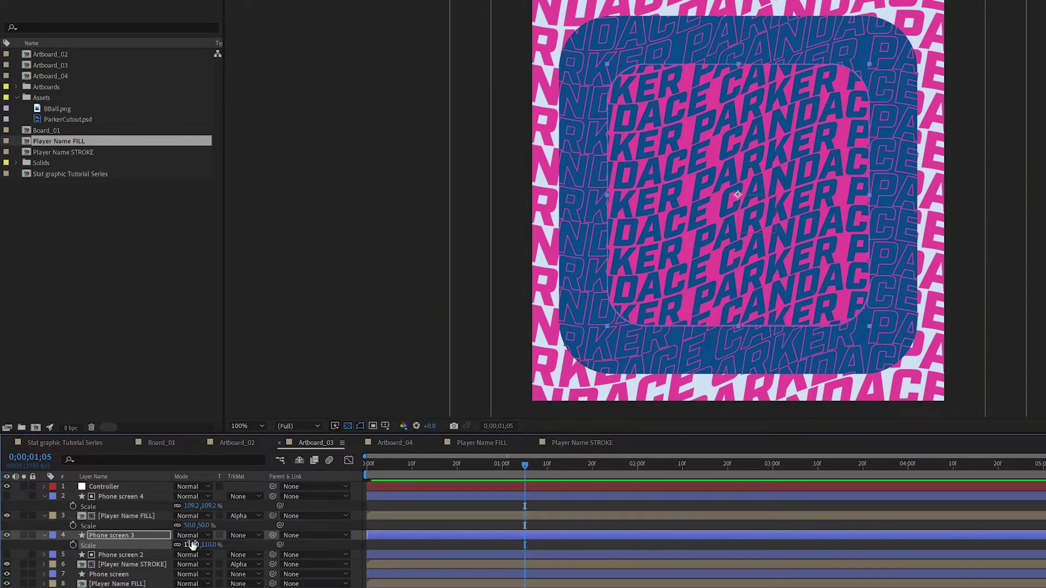
{"action": "left_click", "coordinate": [191, 507]}
{"action": "type", "text": "110"}
{"action": "key", "text": "Return"}
{"action": "left_click", "coordinate": [45, 497]}
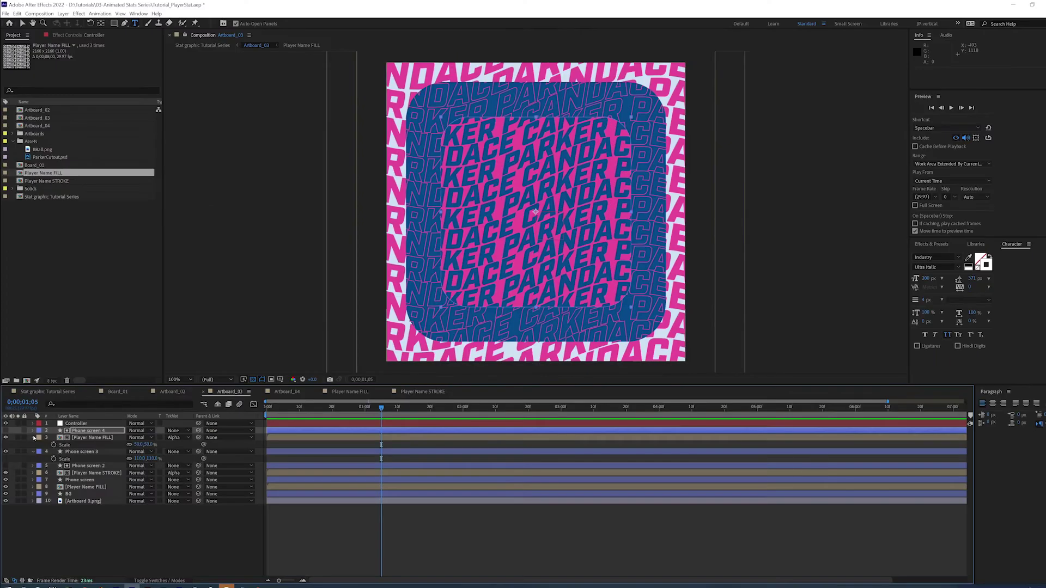
{"action": "left_click", "coordinate": [45, 516]}
{"action": "left_click", "coordinate": [45, 536]}
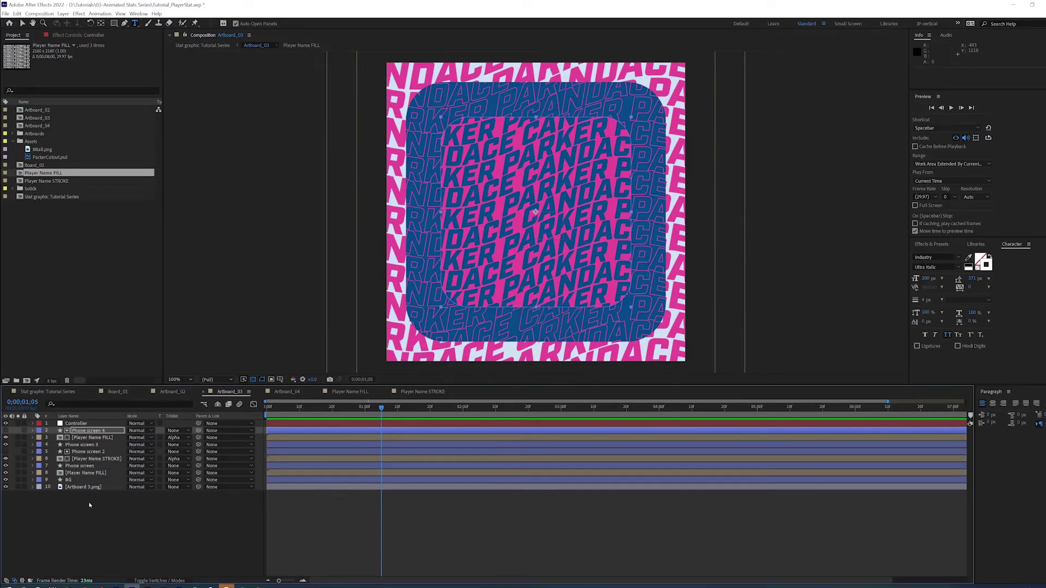
{"action": "left_click", "coordinate": [89, 505]}
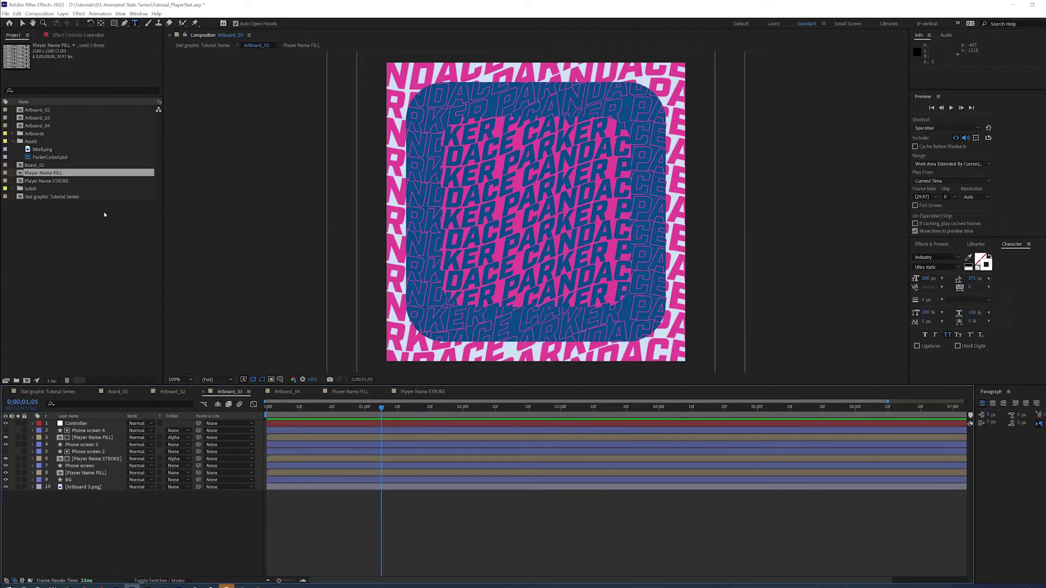
- Add ParkerCutout.psd directly below the Controller layer and briefly solo the Artboard 3.png reference to compare the silhouette
{"action": "left_click_drag", "start_coordinate": [50, 157], "coordinate": [33, 427]}
{"action": "left_click", "coordinate": [17, 493]}
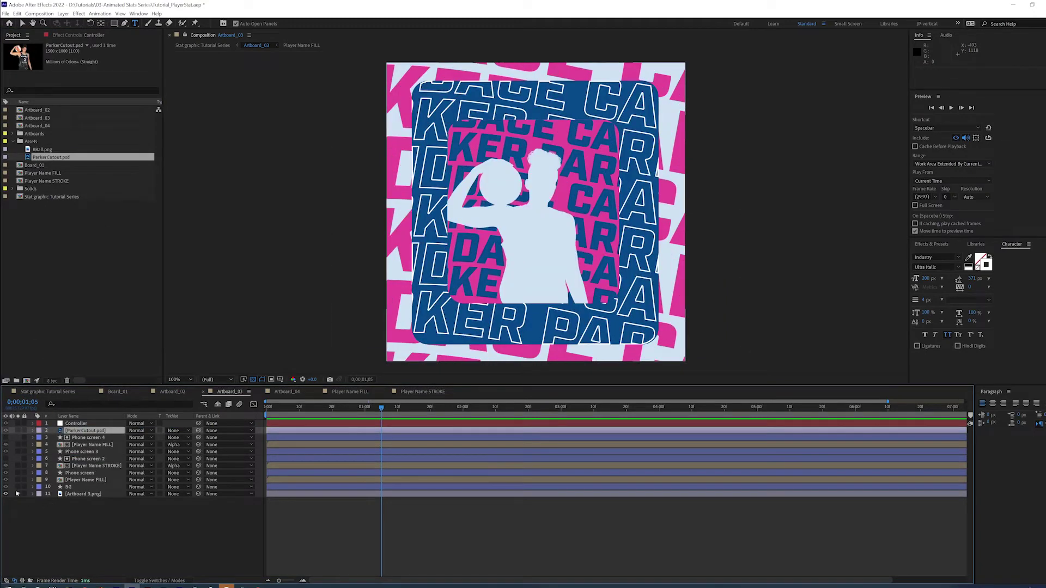
{"action": "left_click", "coordinate": [75, 430]}
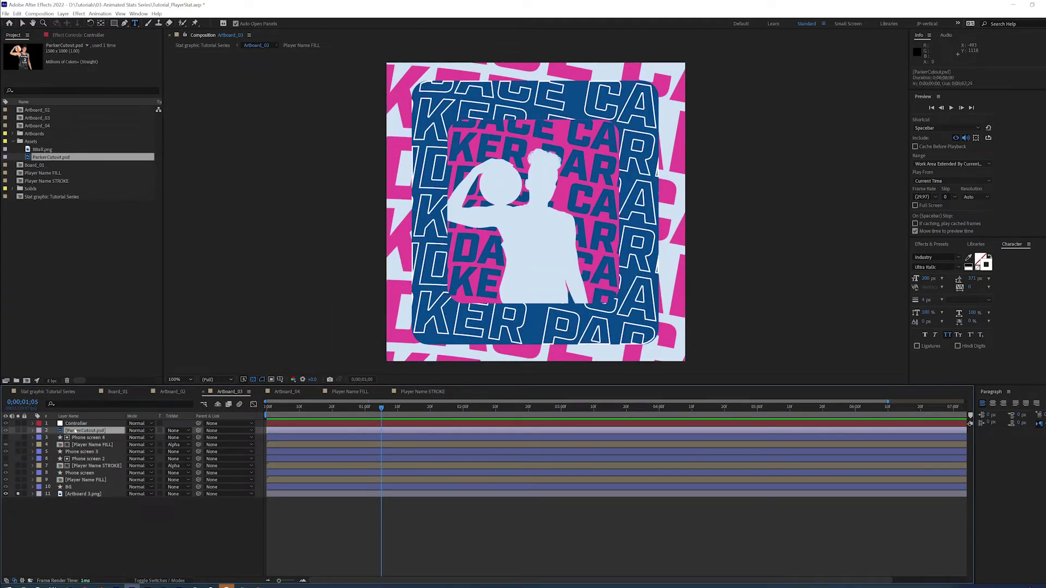
{"action": "left_click", "coordinate": [17, 493]}
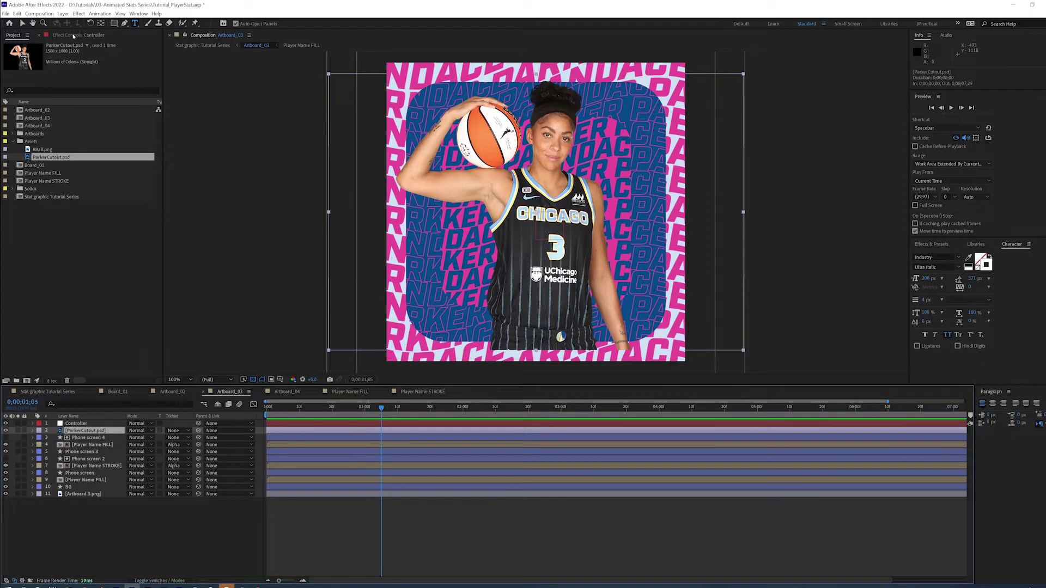
- Apply a Generate > Fill effect to the ParkerCutout.psd layer
{"action": "left_click", "coordinate": [54, 36]}
{"action": "left_click", "coordinate": [76, 431]}
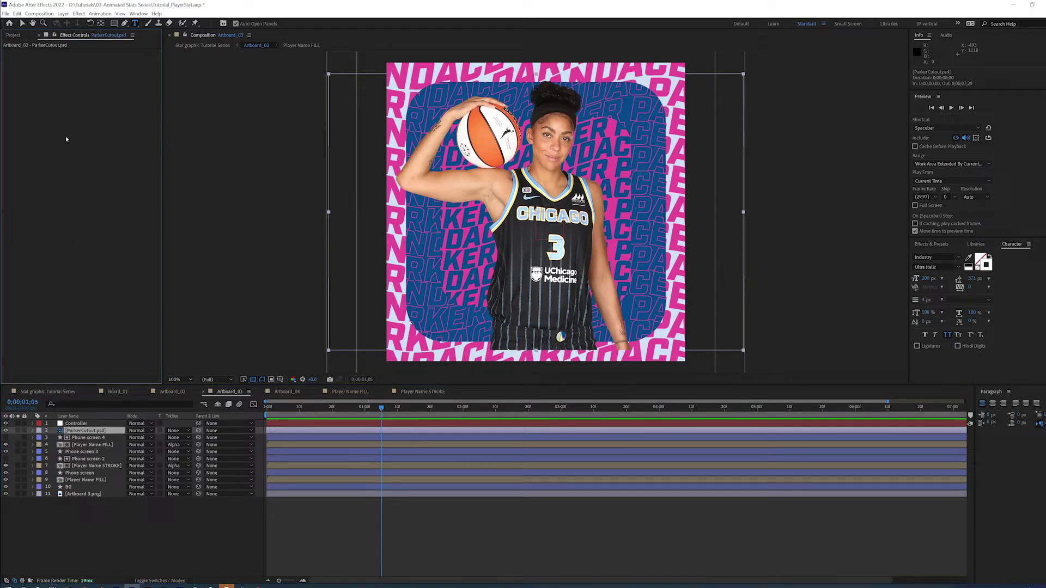
{"action": "right_click", "coordinate": [59, 92]}
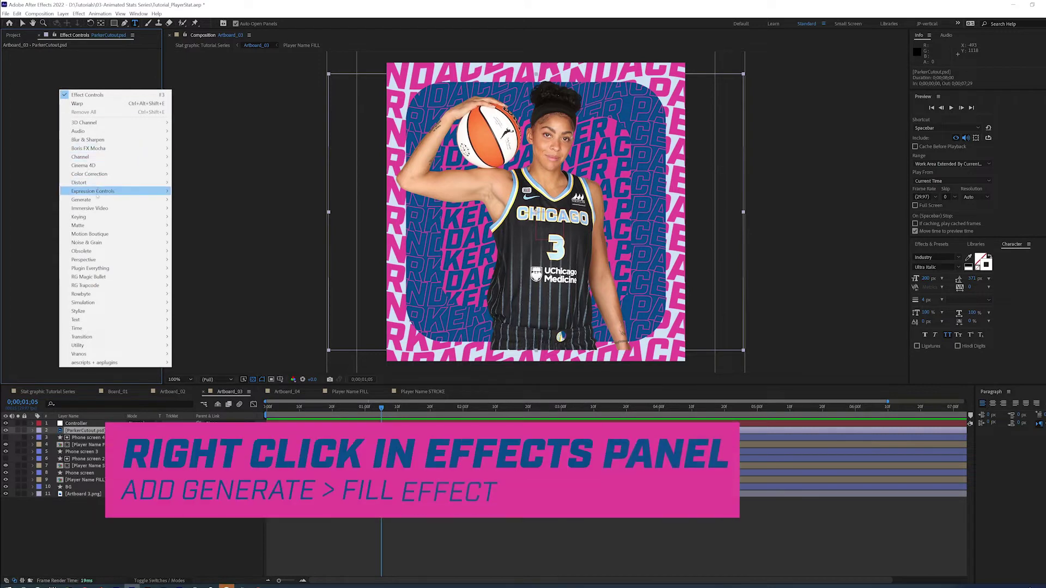
{"action": "mouse_move", "coordinate": [163, 201]}
{"action": "left_click", "coordinate": [188, 328]}
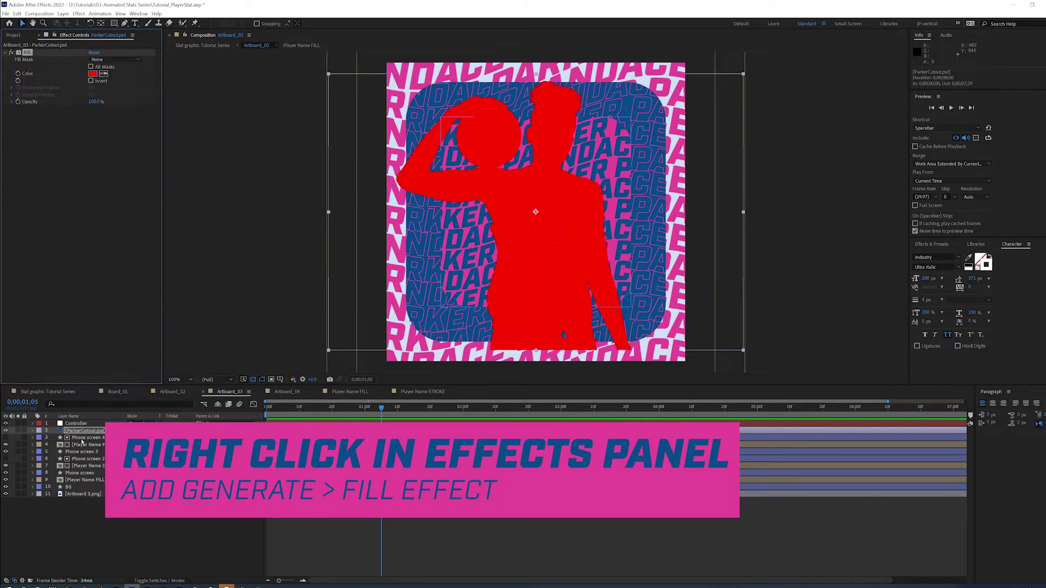
- Link the ParkerCutout.psd layer's Fill color to the Controller's Primary Color
{"action": "left_click", "coordinate": [76, 431]}
{"action": "key", "text": "e"}
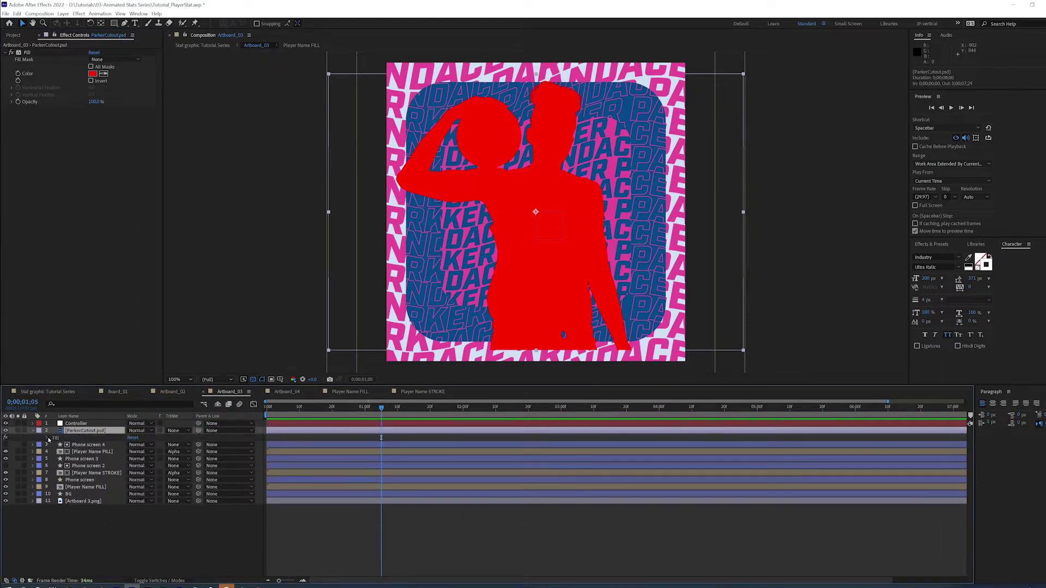
{"action": "left_click", "coordinate": [47, 437]}
{"action": "left_click", "coordinate": [81, 425]}
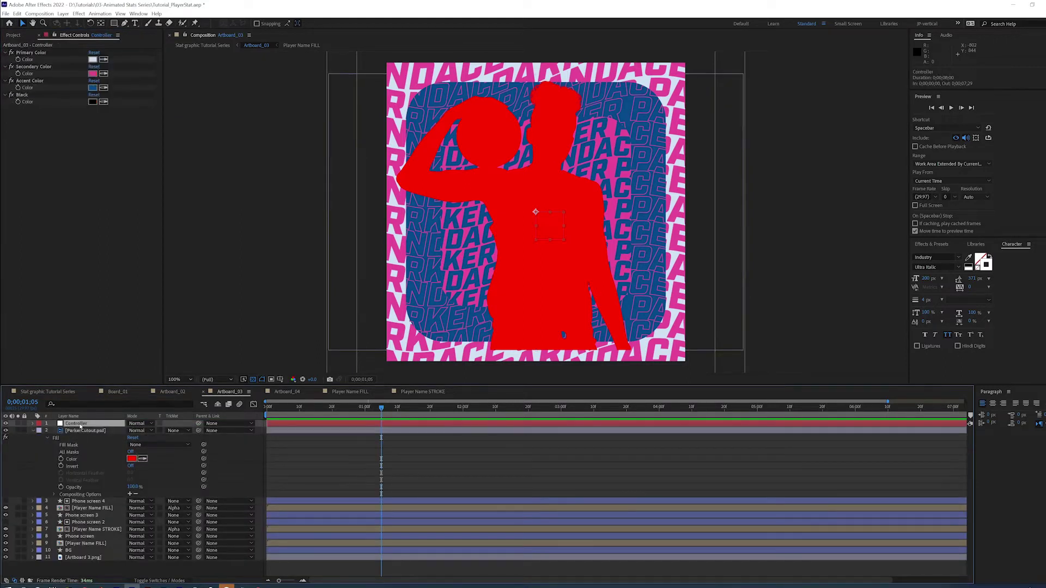
{"action": "left_click", "coordinate": [54, 35]}
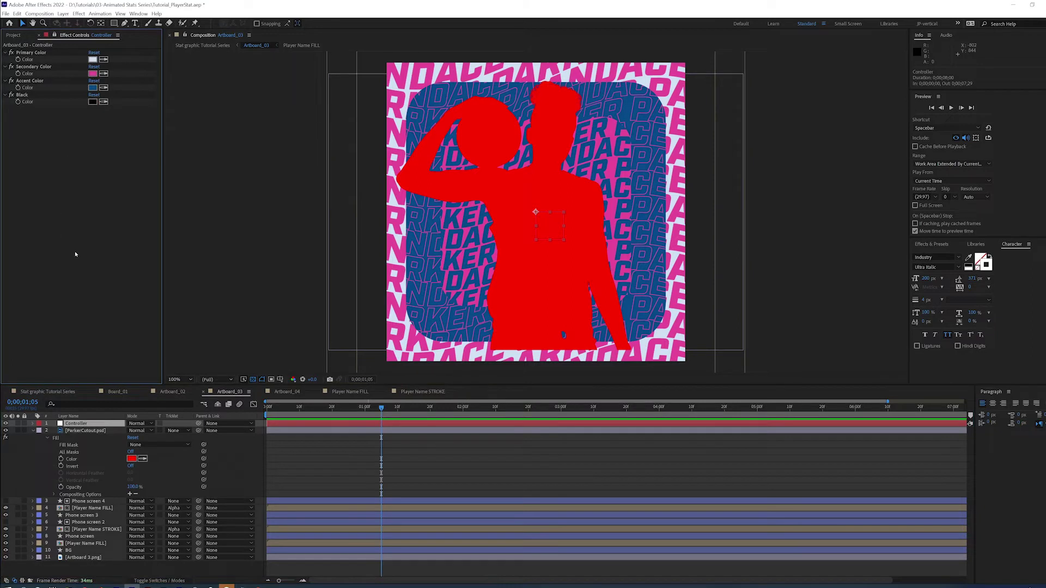
{"action": "left_click_drag", "start_coordinate": [204, 459], "coordinate": [36, 63]}
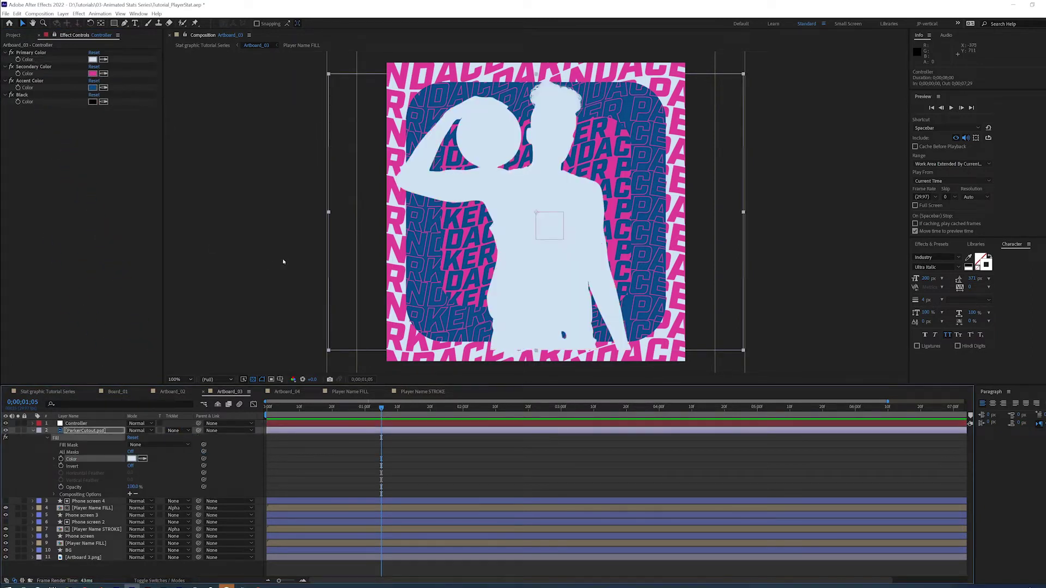
{"action": "left_click", "coordinate": [24, 461]}
- Scale the player cutout down to 65% and reposition it over the lower part of the inner pink square
{"action": "left_click", "coordinate": [93, 432]}
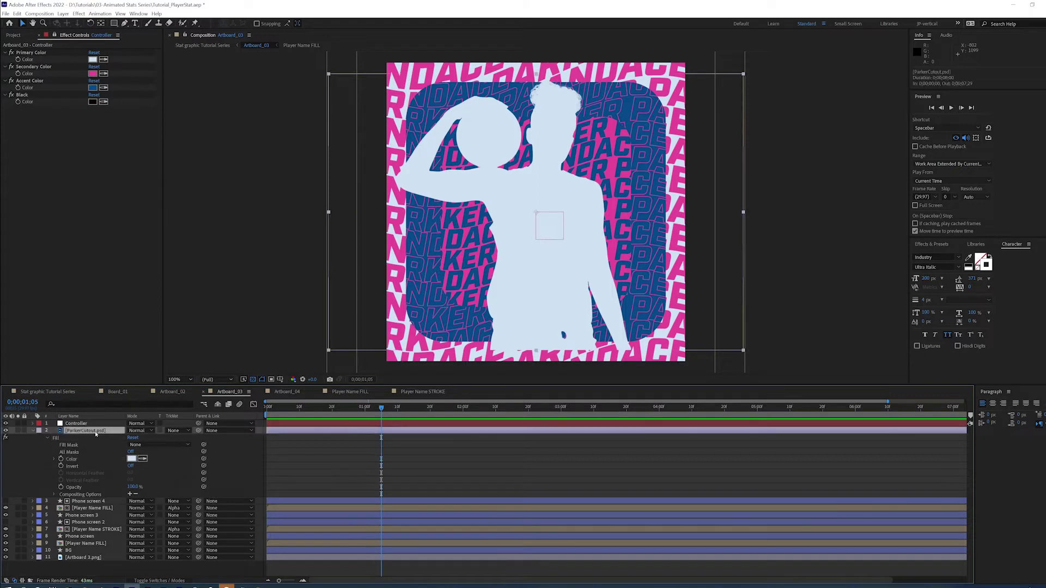
{"action": "key", "text": "s"}
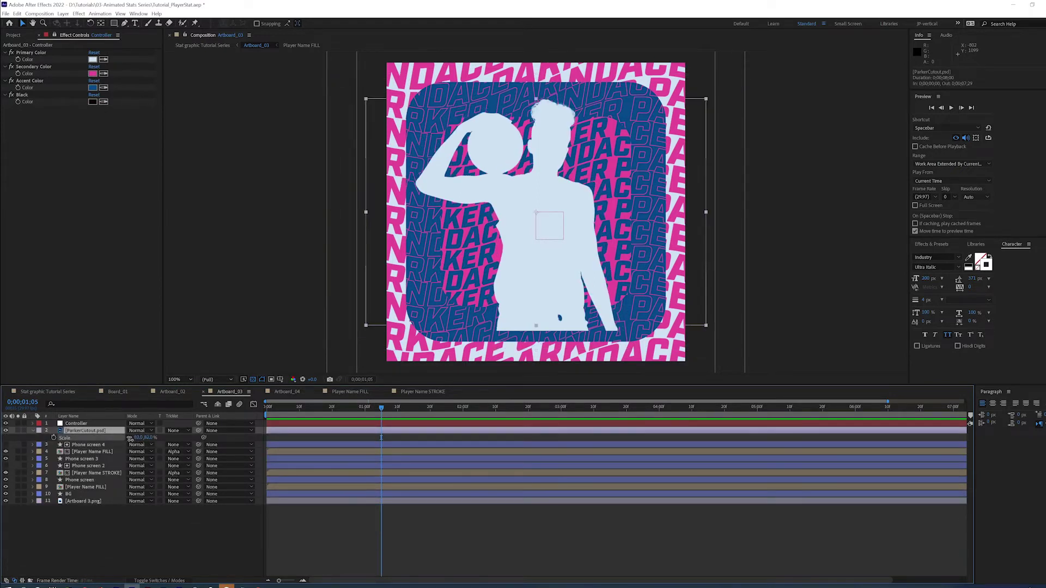
{"action": "left_click_drag", "start_coordinate": [143, 437], "coordinate": [125, 439]}
{"action": "left_click_drag", "start_coordinate": [552, 194], "coordinate": [550, 205]}
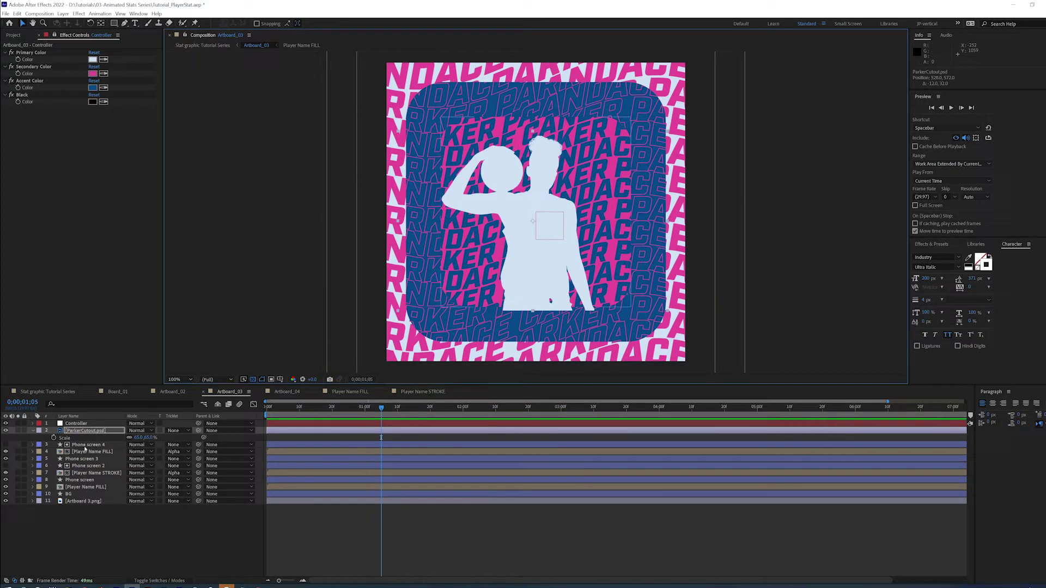
- Duplicate Phone screen 4, move the copy directly above ParkerCutout.psd, and use it as the cutout's alpha matte
{"action": "left_click", "coordinate": [86, 446]}
{"action": "key", "text": "ctrl+d"}
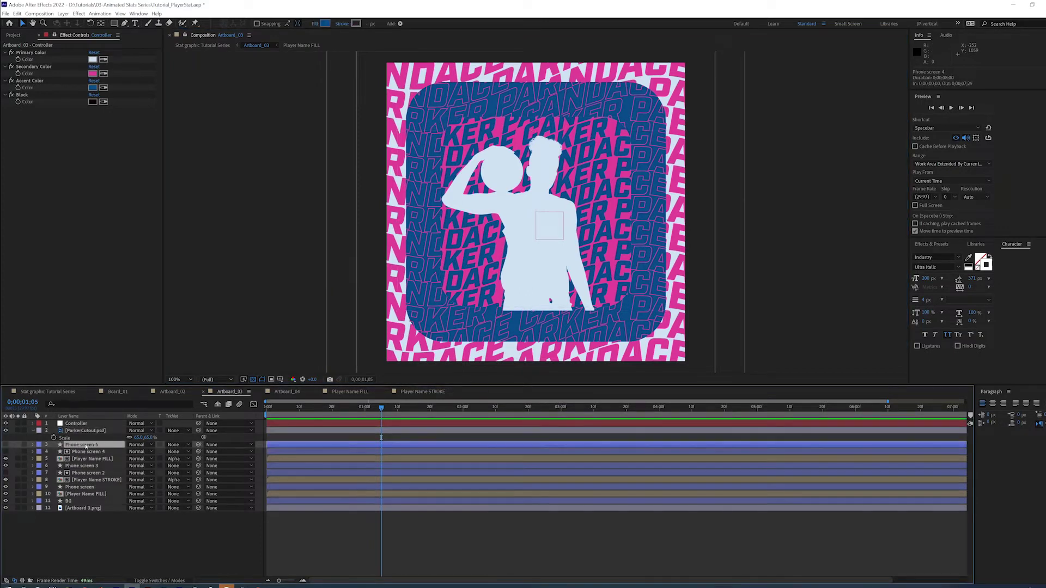
{"action": "left_click_drag", "start_coordinate": [85, 447], "coordinate": [83, 430]}
{"action": "left_click", "coordinate": [174, 437]}
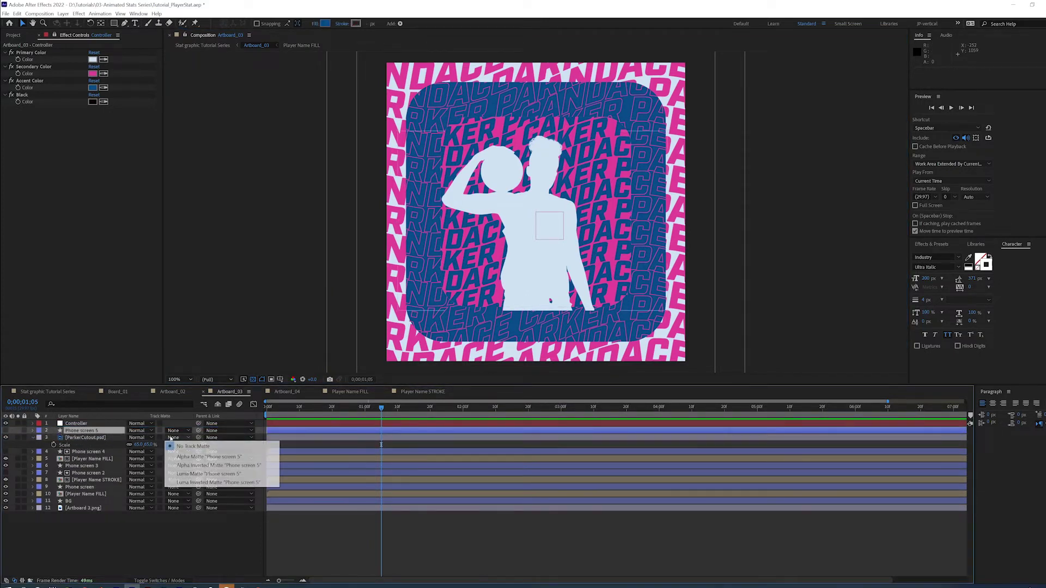
{"action": "left_click", "coordinate": [209, 457]}
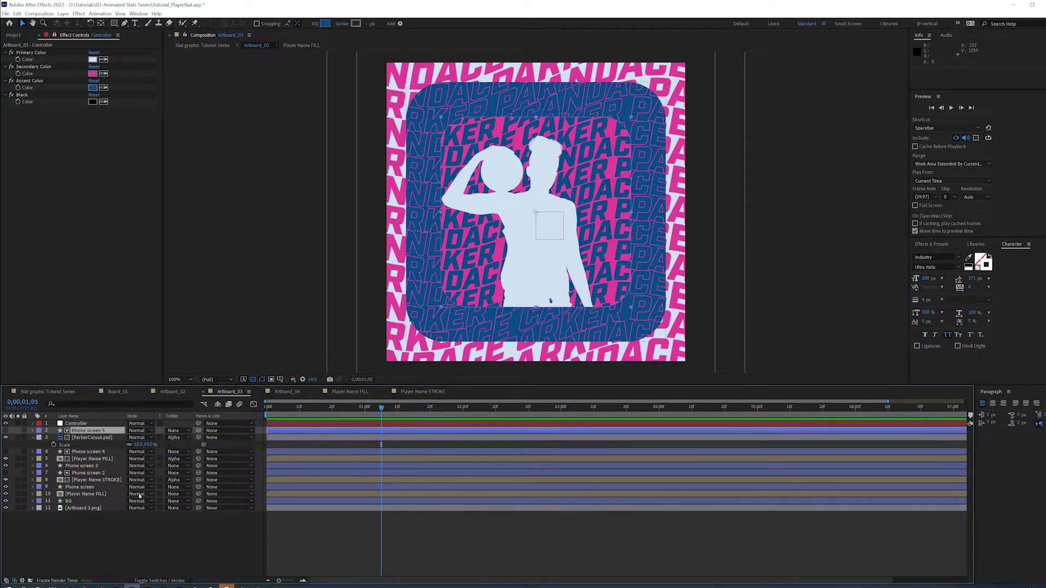
{"action": "left_click", "coordinate": [58, 553]}
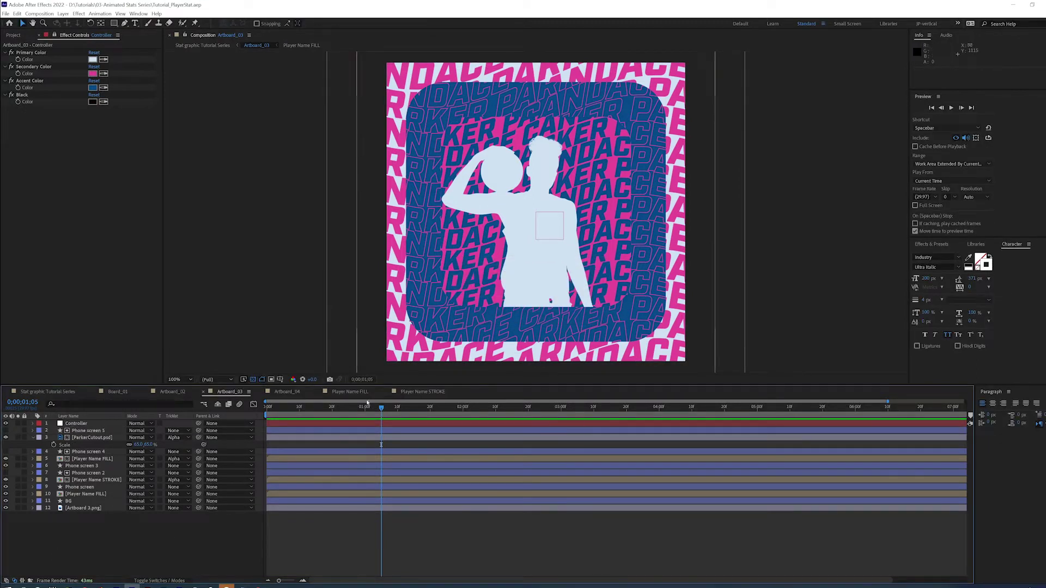
- Solo and unsolo the Artboard 3.png reference repeatedly to compare it with the rebuilt design
{"action": "left_click", "coordinate": [18, 509]}
{"action": "left_click", "coordinate": [18, 508]}
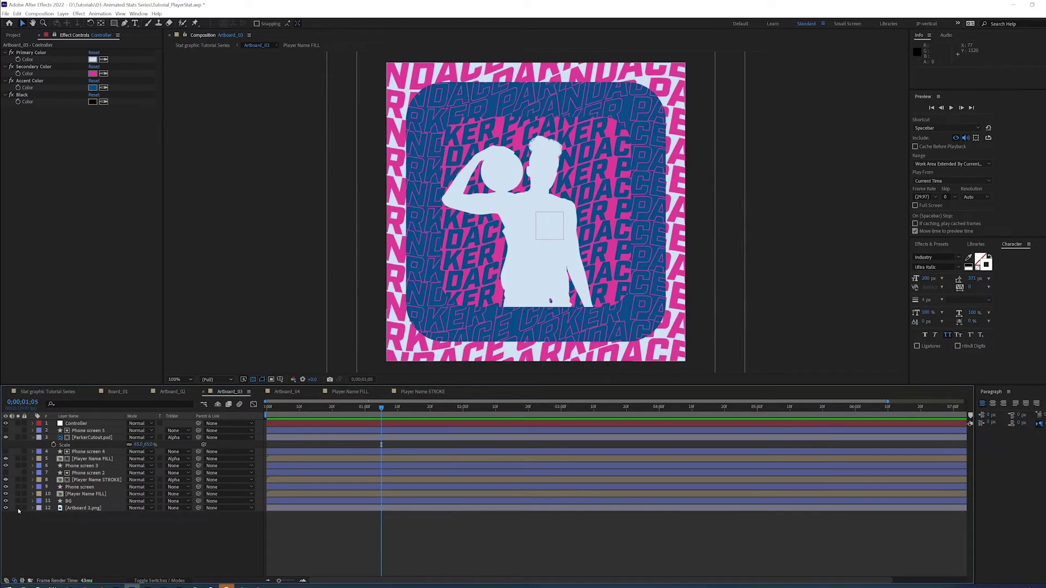
{"action": "left_click", "coordinate": [18, 508]}
{"action": "left_click", "coordinate": [18, 509]}
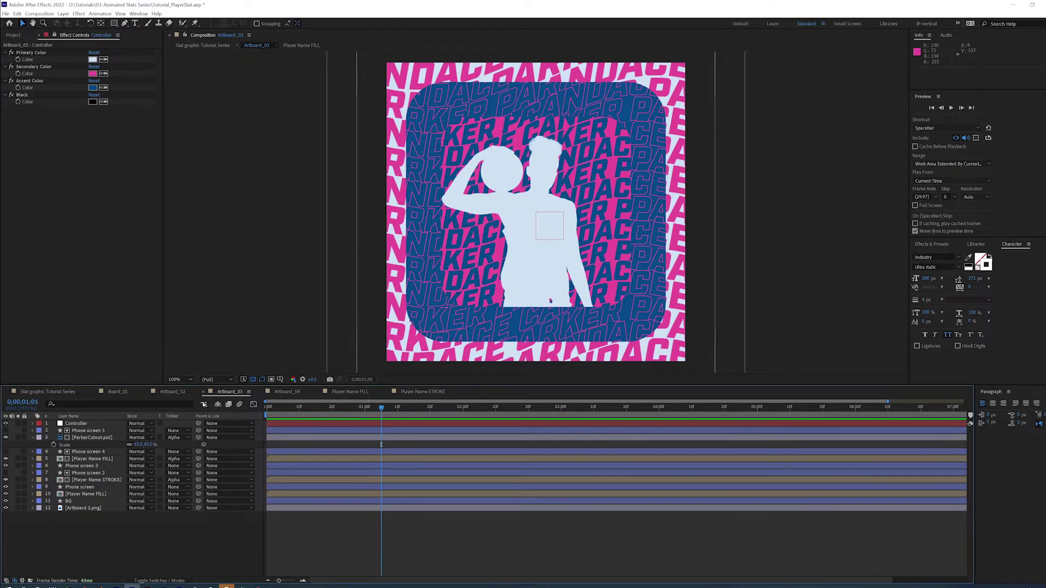
- Link the Fill color of the Player Name STROKE layer to the Controller's Primary Color
{"action": "left_click", "coordinate": [93, 459]}
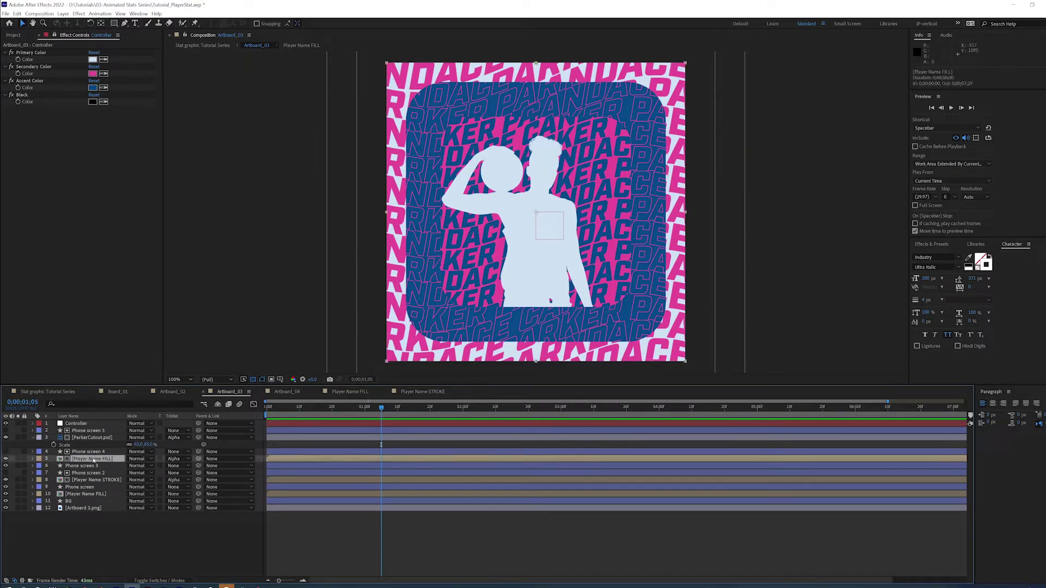
{"action": "left_click", "coordinate": [85, 482]}
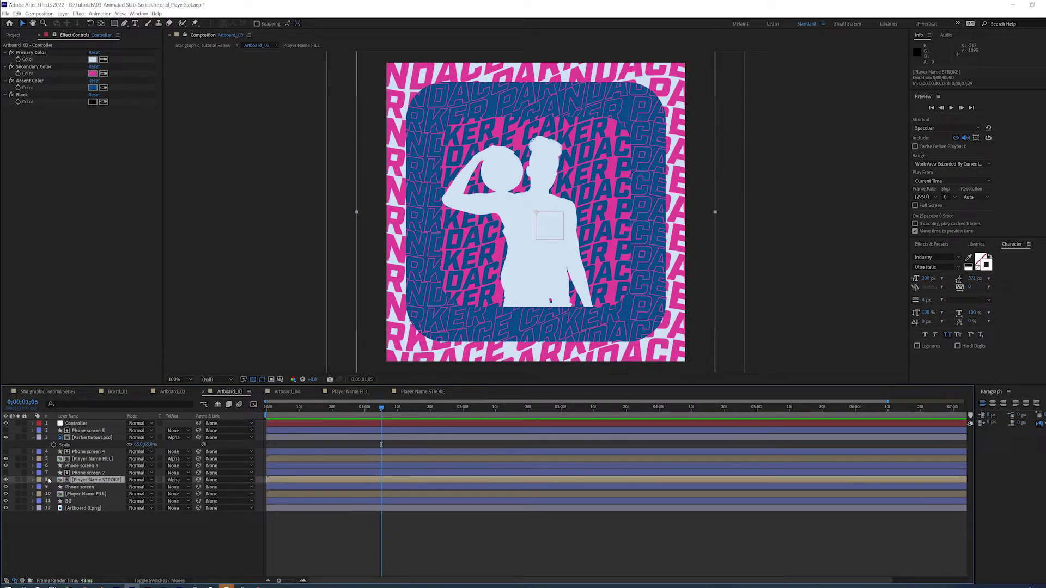
{"action": "key", "text": "ctrl+f"}
{"action": "left_click", "coordinate": [88, 481]}
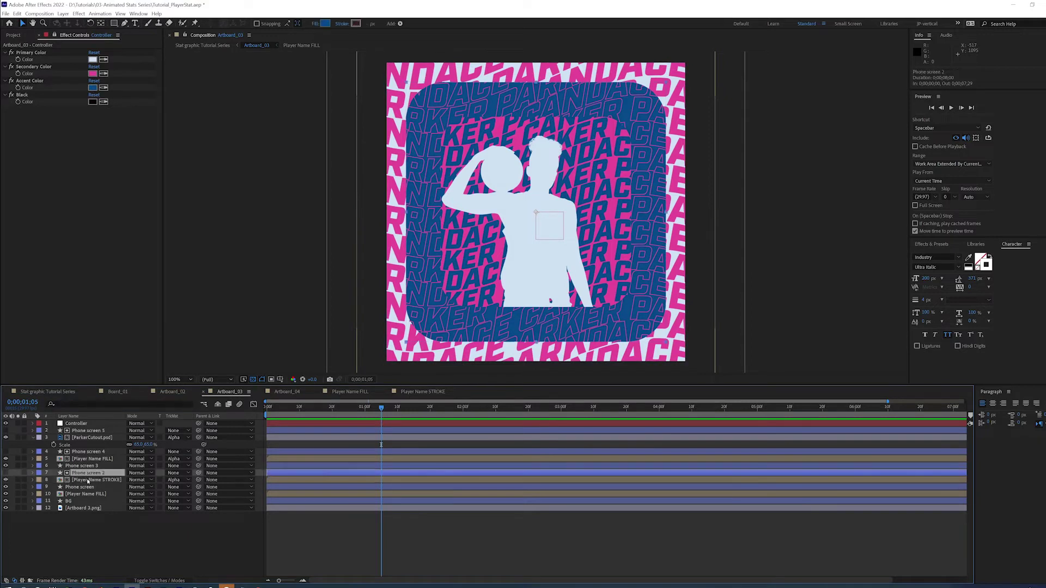
{"action": "key", "text": "e"}
{"action": "left_click", "coordinate": [47, 488]}
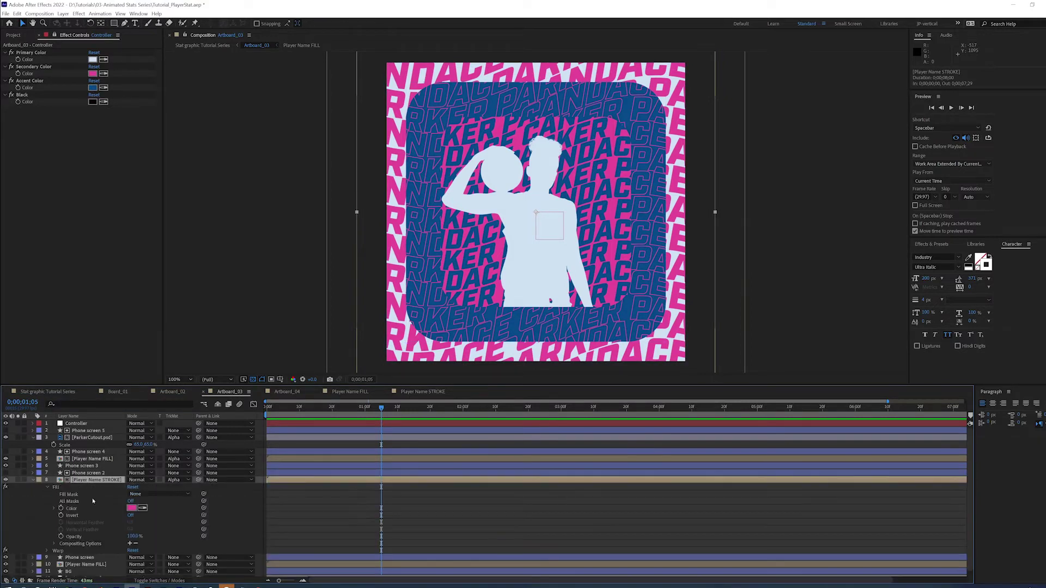
{"action": "mouse_move", "coordinate": [205, 509]}
{"action": "left_mouse_down"}
{"action": "mouse_move", "coordinate": [43, 134]}
{"action": "mouse_move", "coordinate": [37, 59]}
{"action": "left_mouse_up"}
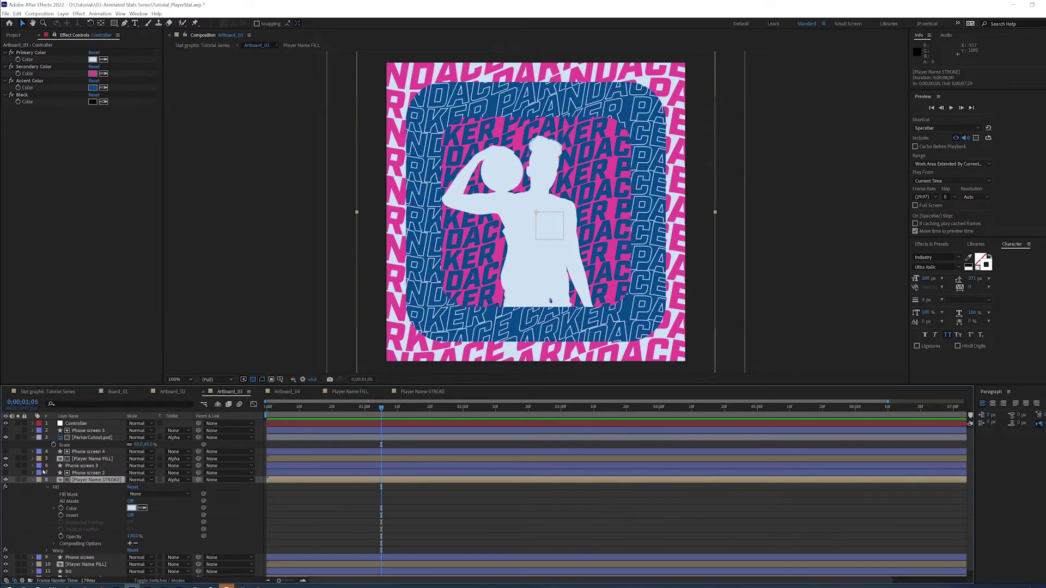
{"action": "left_click", "coordinate": [33, 480]}
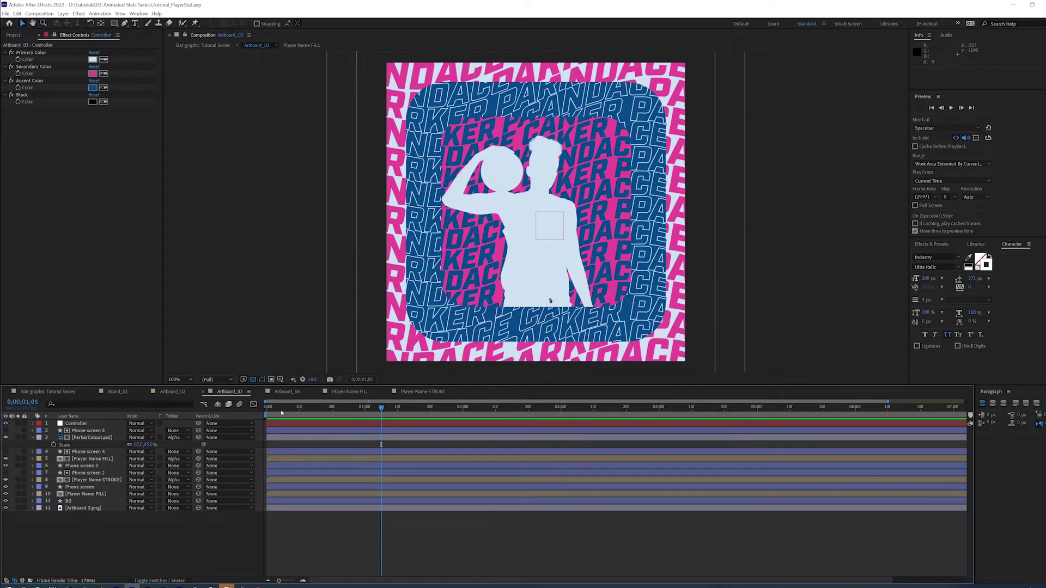
- Copy the Phone screen 3 layer from Artboard_03 into Artboard_04 and place it directly below Null 1
{"action": "left_click", "coordinate": [287, 392]}
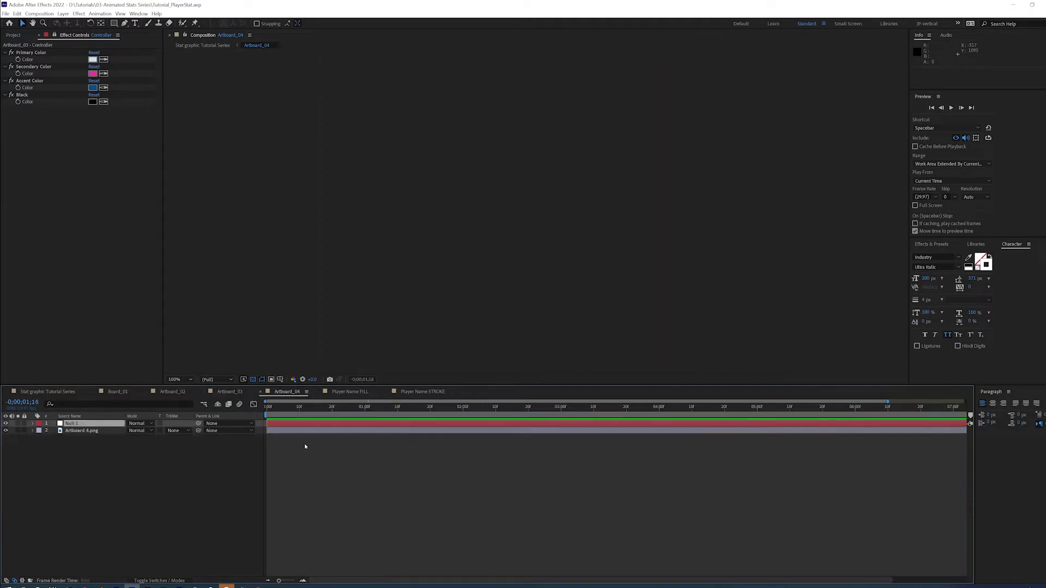
{"action": "left_click_drag", "start_coordinate": [321, 409], "coordinate": [293, 409]}
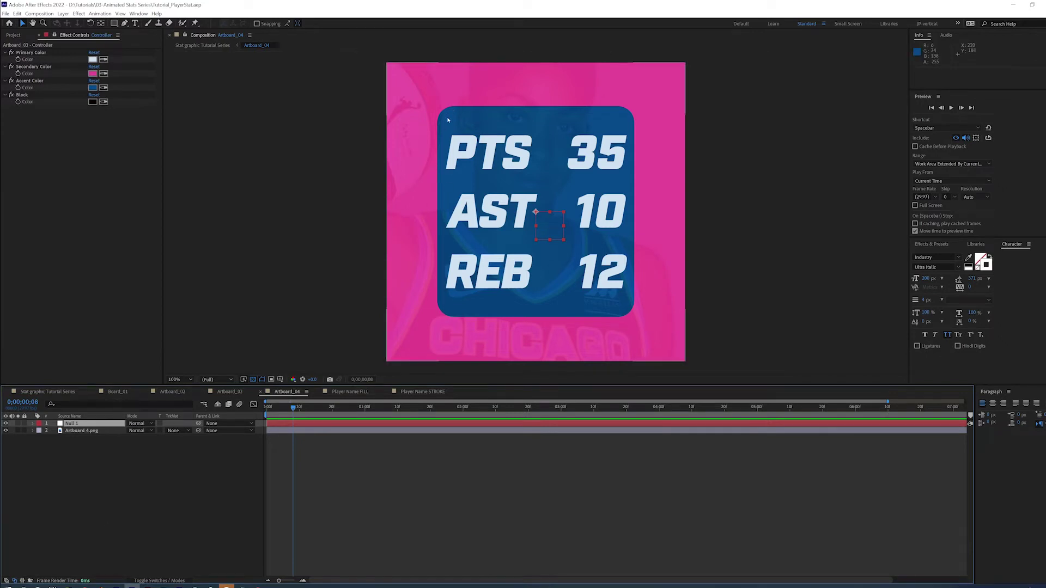
{"action": "left_click", "coordinate": [229, 392]}
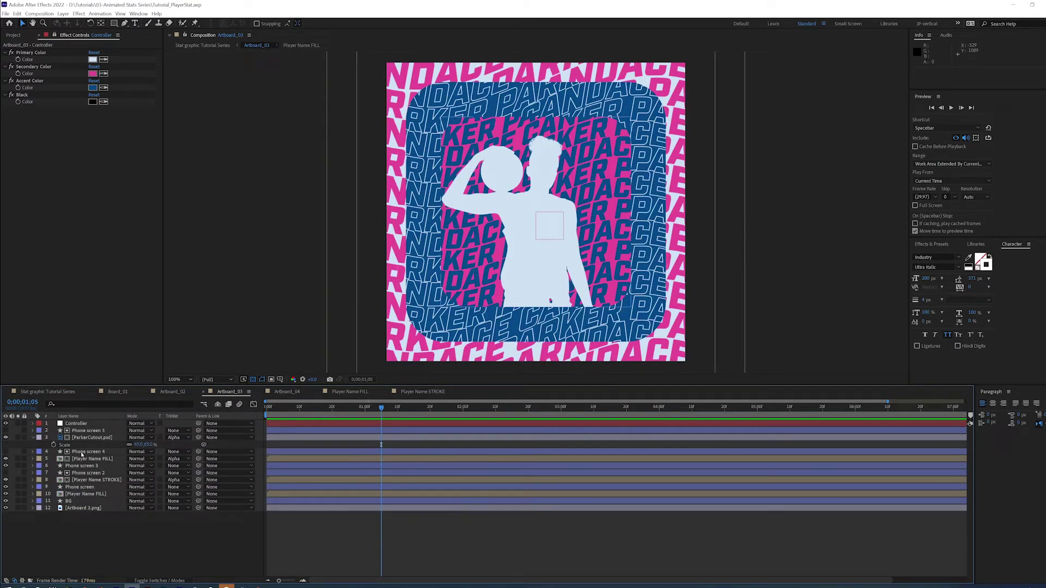
{"action": "left_click", "coordinate": [91, 466]}
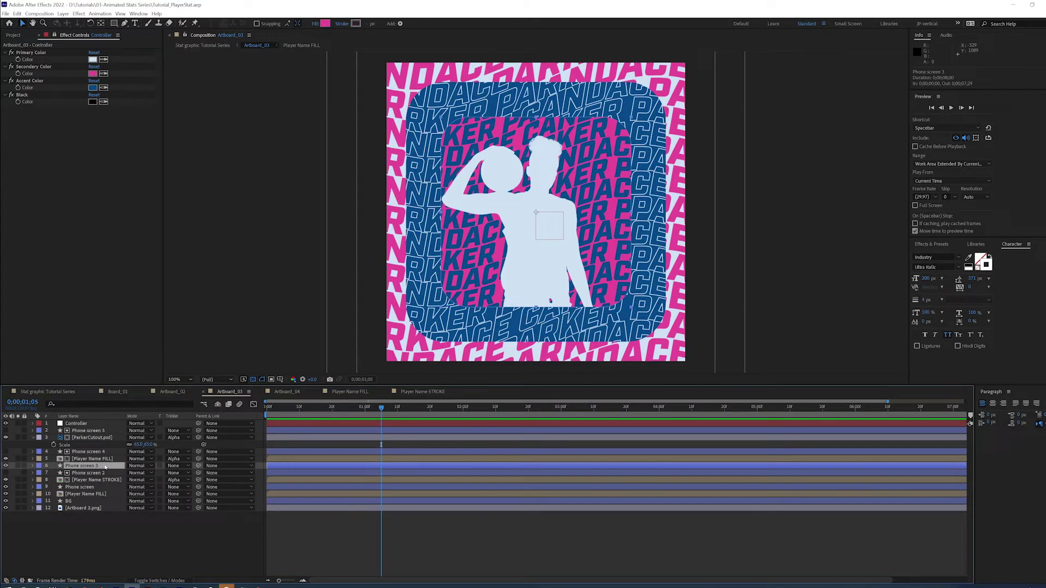
{"action": "key", "text": "ctrl+c"}
{"action": "left_click", "coordinate": [286, 391]}
{"action": "key", "text": "ctrl+v"}
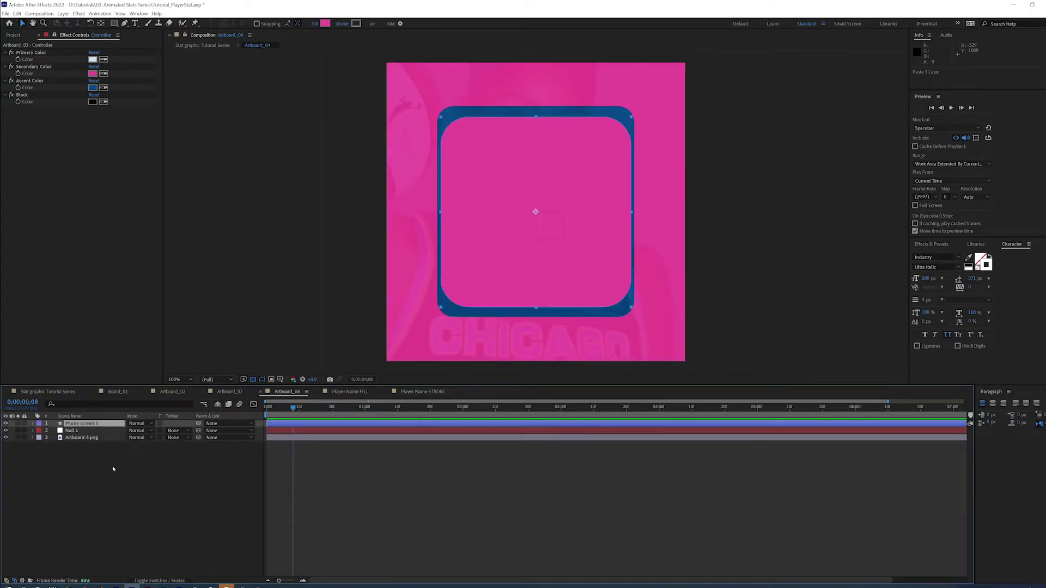
{"action": "left_click_drag", "start_coordinate": [79, 424], "coordinate": [74, 435]}
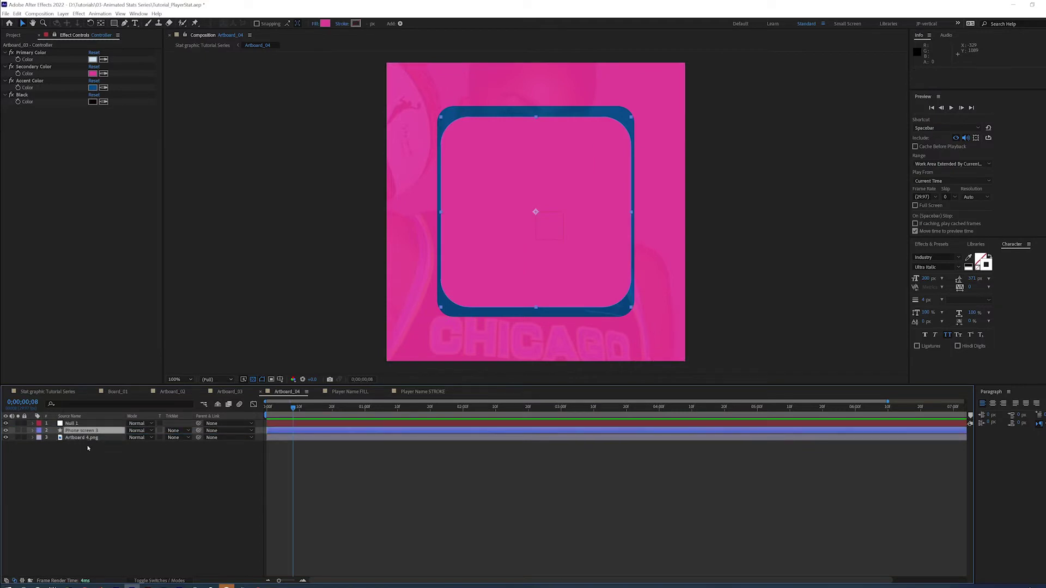
- Scale the Phone screen 3 square up to about 124% so it covers the reference's blue square
{"action": "key", "text": "s"}
{"action": "left_click", "coordinate": [87, 452]}
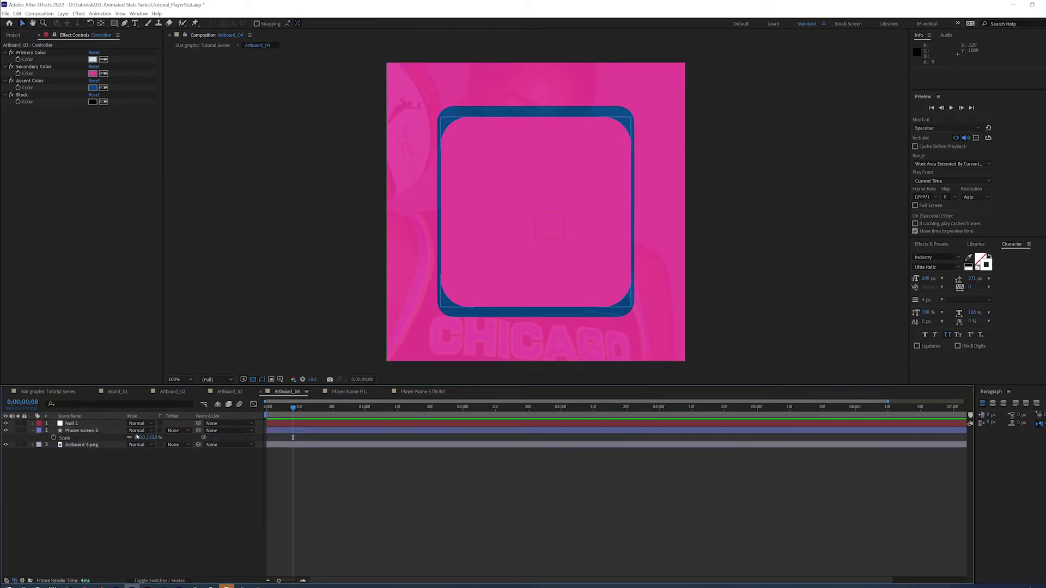
{"action": "left_click_drag", "start_coordinate": [139, 438], "coordinate": [149, 437]}
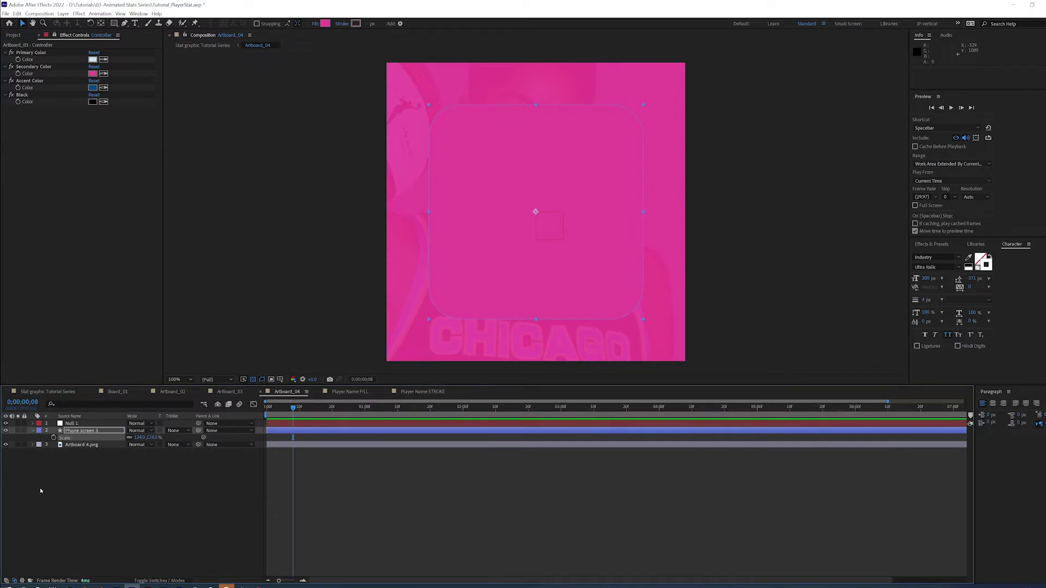
- Link the Phone screen 3 shape's fill color in Artboard_04 to the Accent Color of Artboard_03's Controller
{"action": "left_click", "coordinate": [72, 489]}
{"action": "left_click", "coordinate": [68, 431]}
{"action": "left_click", "coordinate": [73, 403]}
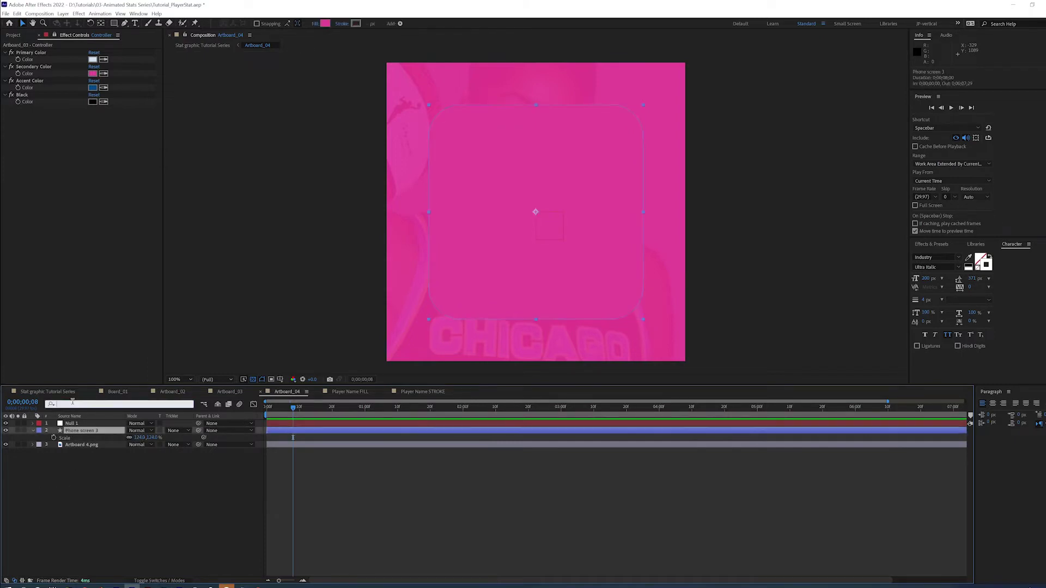
{"action": "type", "text": "color"}
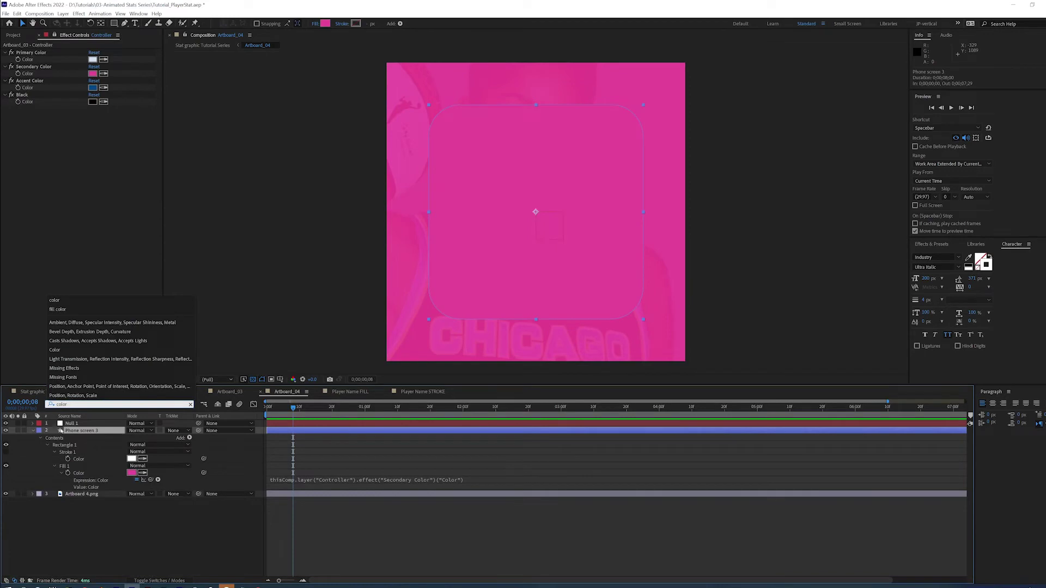
{"action": "left_click", "coordinate": [32, 461]}
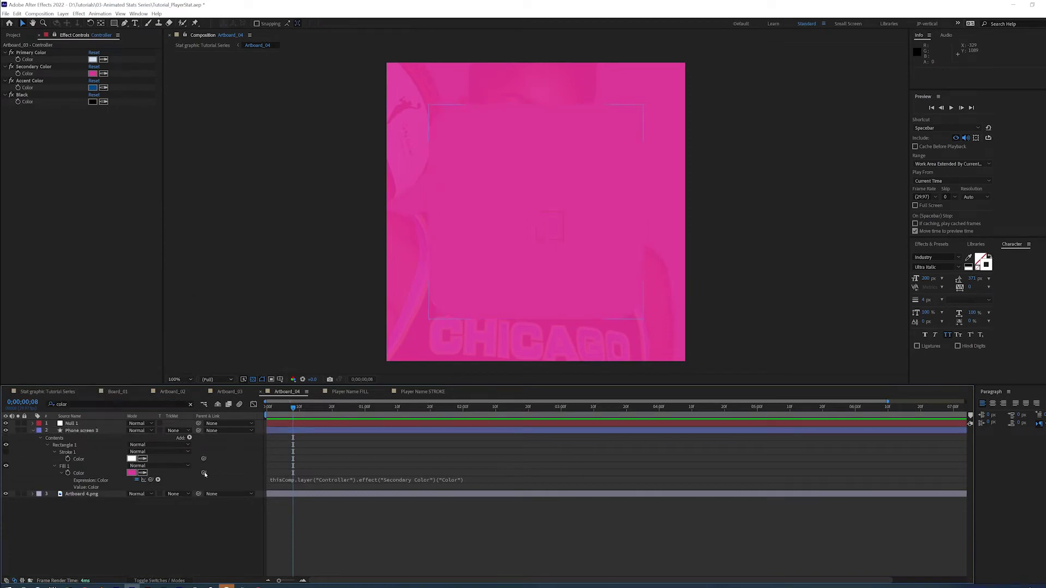
{"action": "left_click_drag", "start_coordinate": [204, 473], "coordinate": [32, 88]}
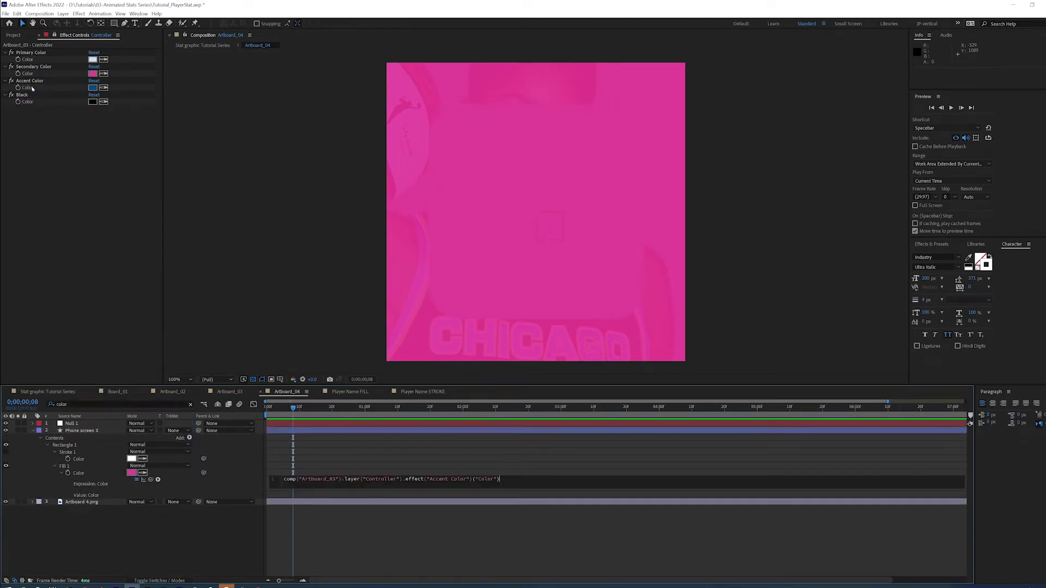
{"action": "left_click", "coordinate": [144, 532]}
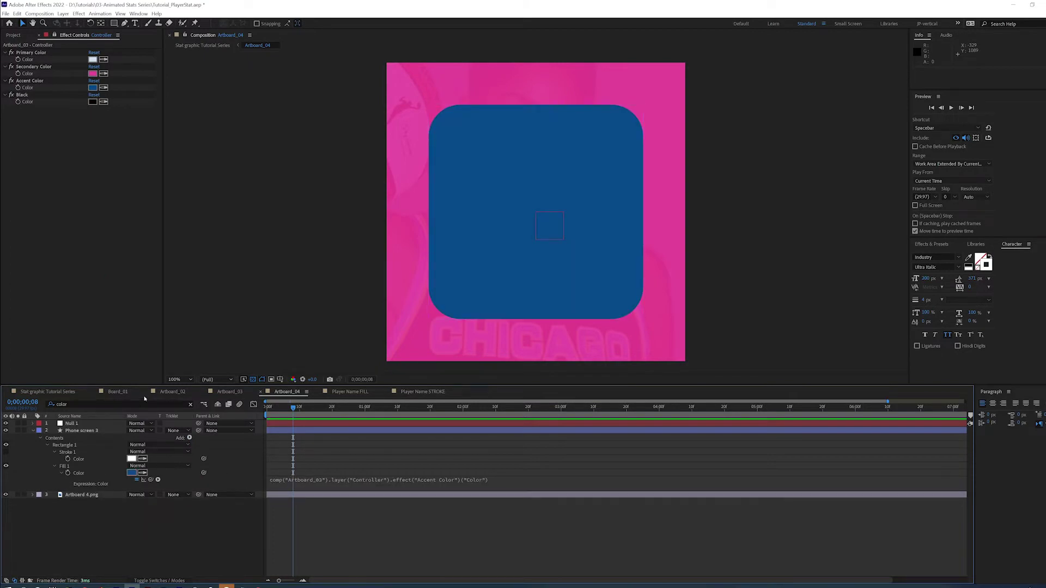
- Copy the BG layer from Artboard_03 into Artboard_04 and place it directly above Artboard 4.png
{"action": "left_click", "coordinate": [210, 393]}
{"action": "left_click", "coordinate": [71, 501]}
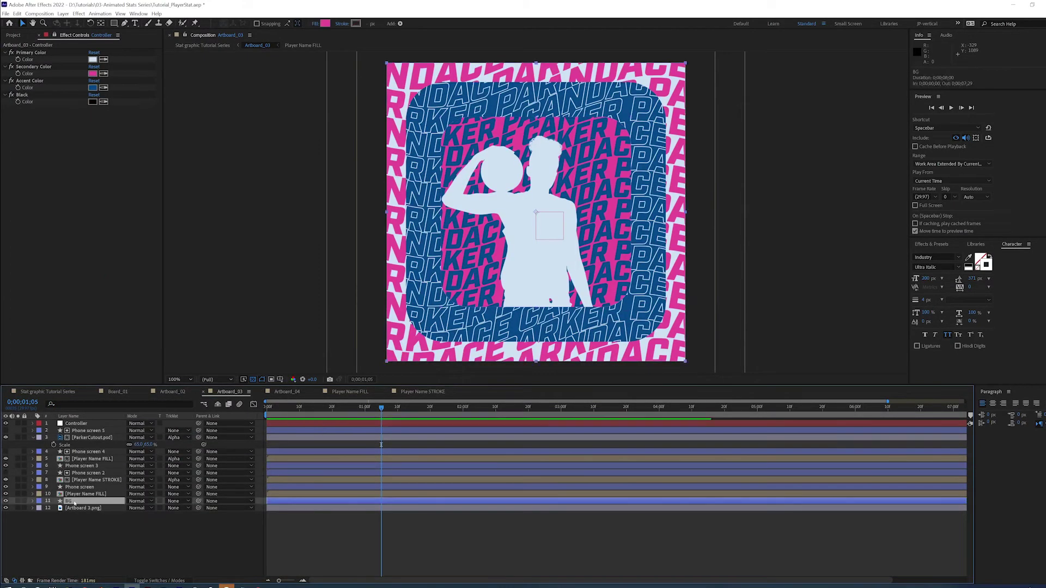
{"action": "key", "text": "ctrl+c"}
{"action": "left_click", "coordinate": [287, 391]}
{"action": "key", "text": "ctrl+v"}
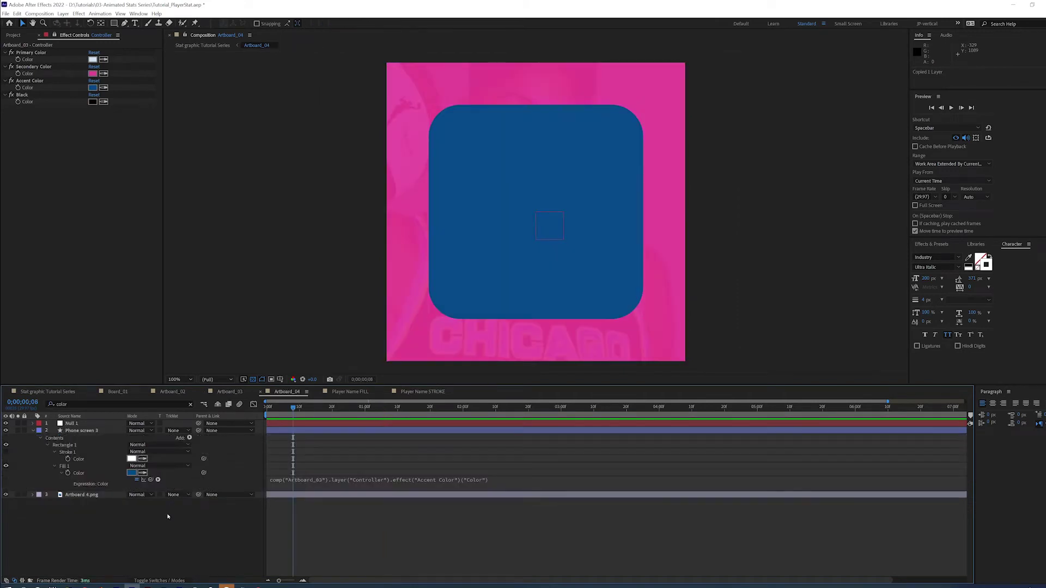
{"action": "left_click_drag", "start_coordinate": [69, 423], "coordinate": [79, 494]}
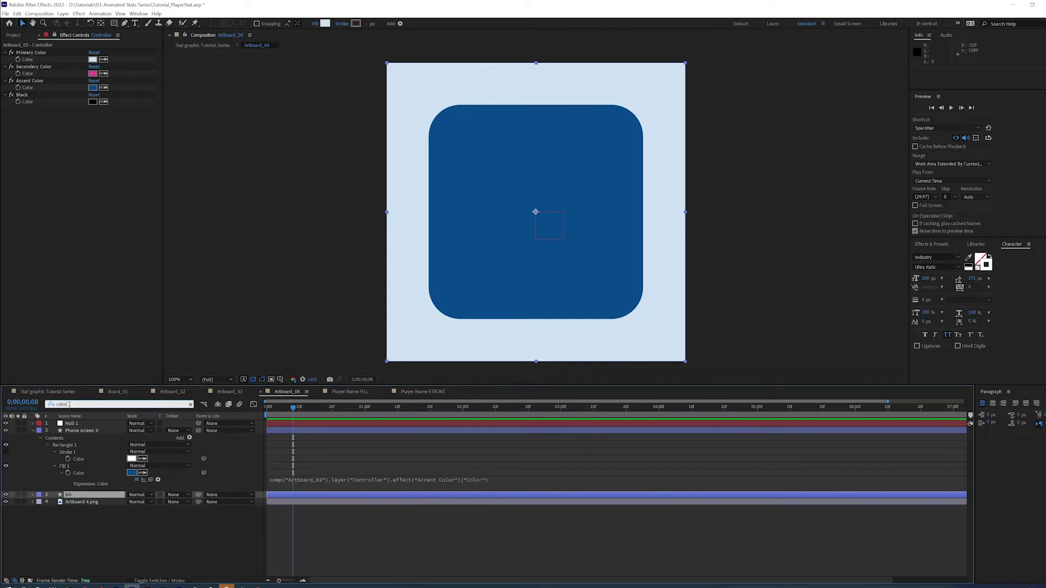
- Link the BG shape's fill color in Artboard_04 to the Controller's Secondary Color and collapse the layer properties
{"action": "left_click", "coordinate": [33, 495]}
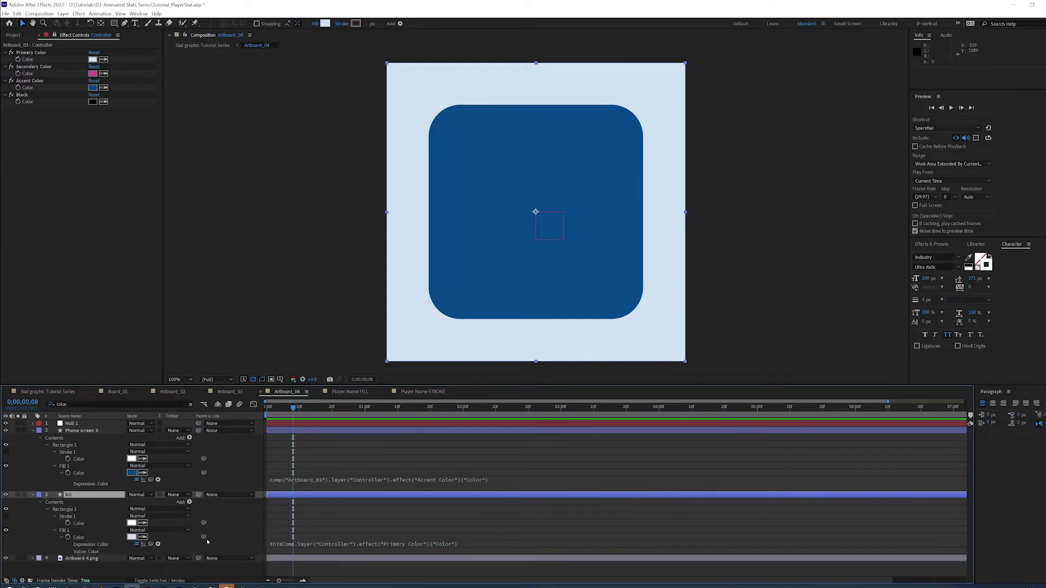
{"action": "left_click_drag", "start_coordinate": [204, 537], "coordinate": [30, 74]}
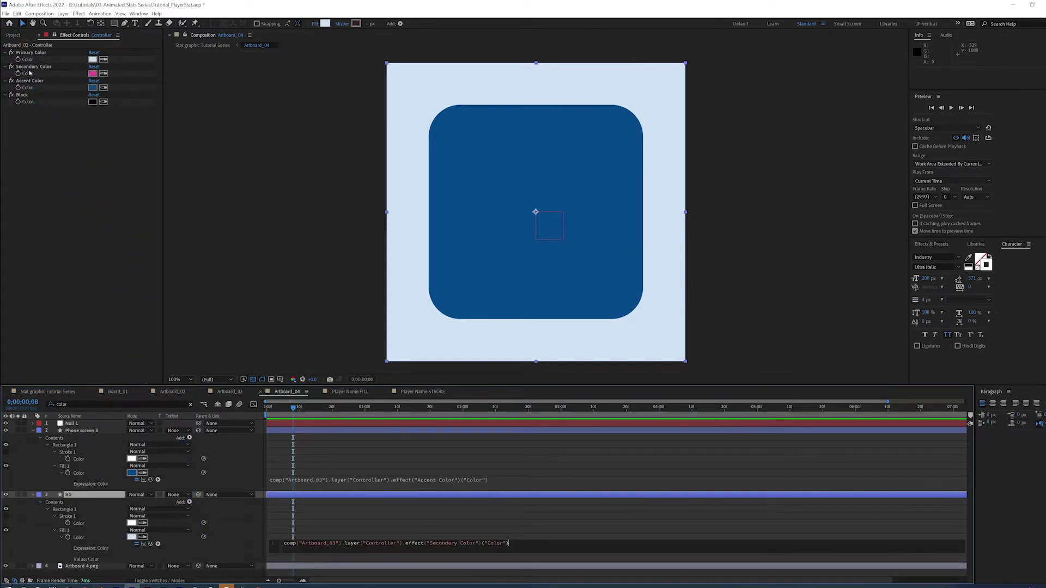
{"action": "left_click", "coordinate": [32, 431]}
{"action": "left_click", "coordinate": [32, 437]}
{"action": "left_click", "coordinate": [75, 502]}
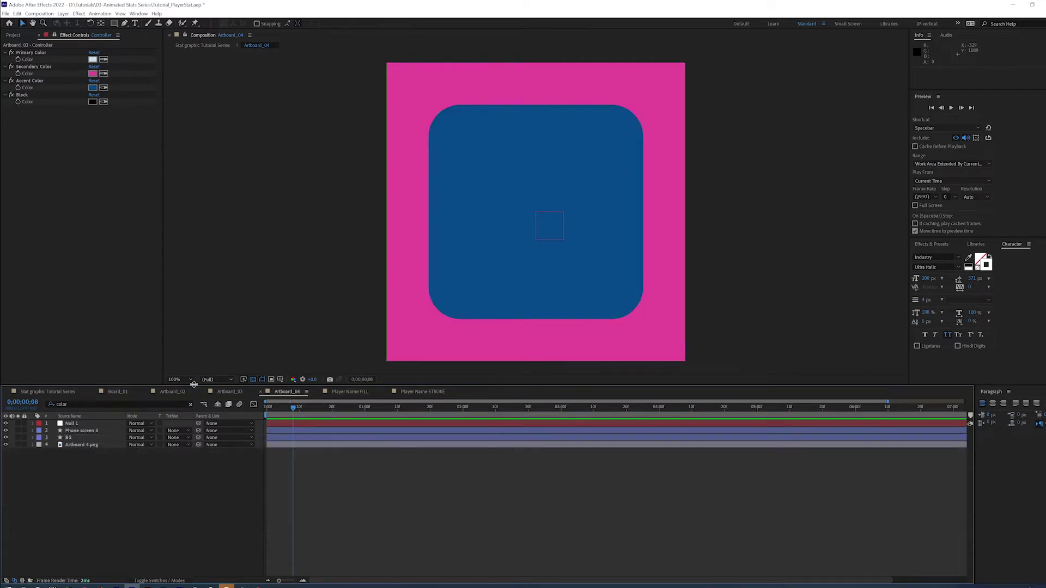
- Add ParkerCutout.psd between Phone screen 3 and BG, scale it to 200%, and reposition it so the head shows above the blue square
{"action": "left_click", "coordinate": [14, 34]}
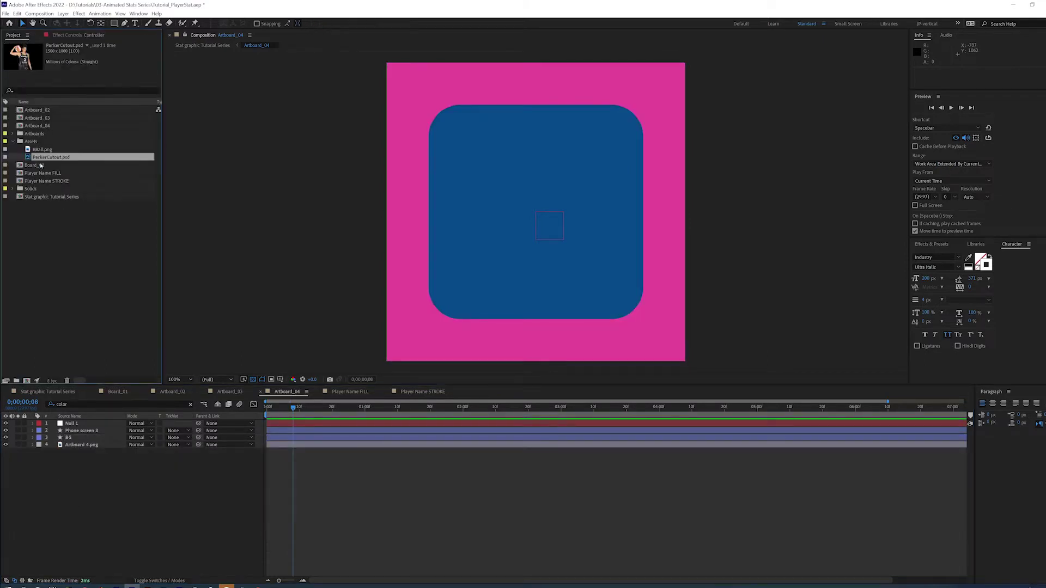
{"action": "left_click_drag", "start_coordinate": [45, 157], "coordinate": [49, 434]}
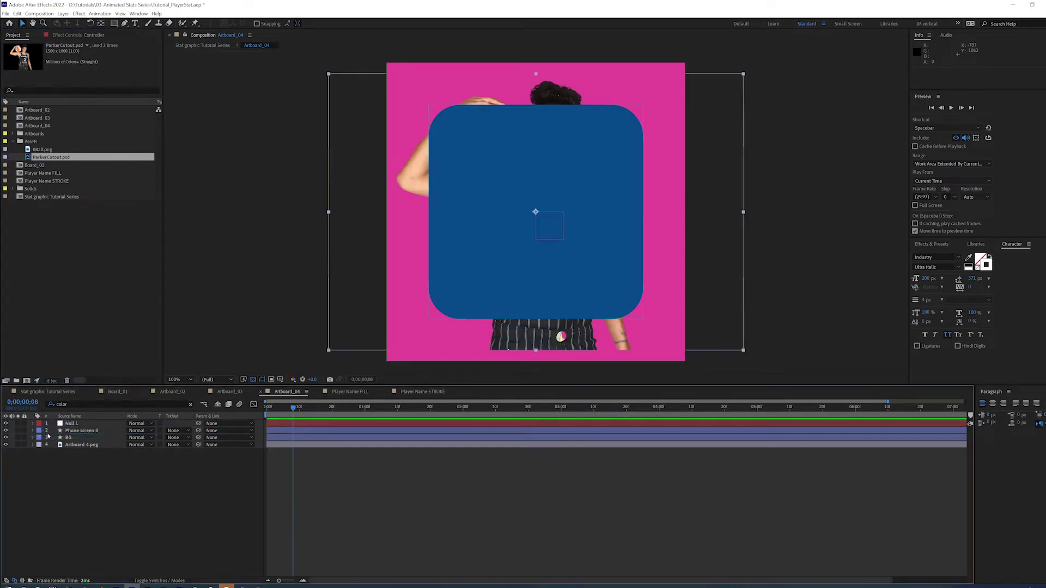
{"action": "key", "text": "s"}
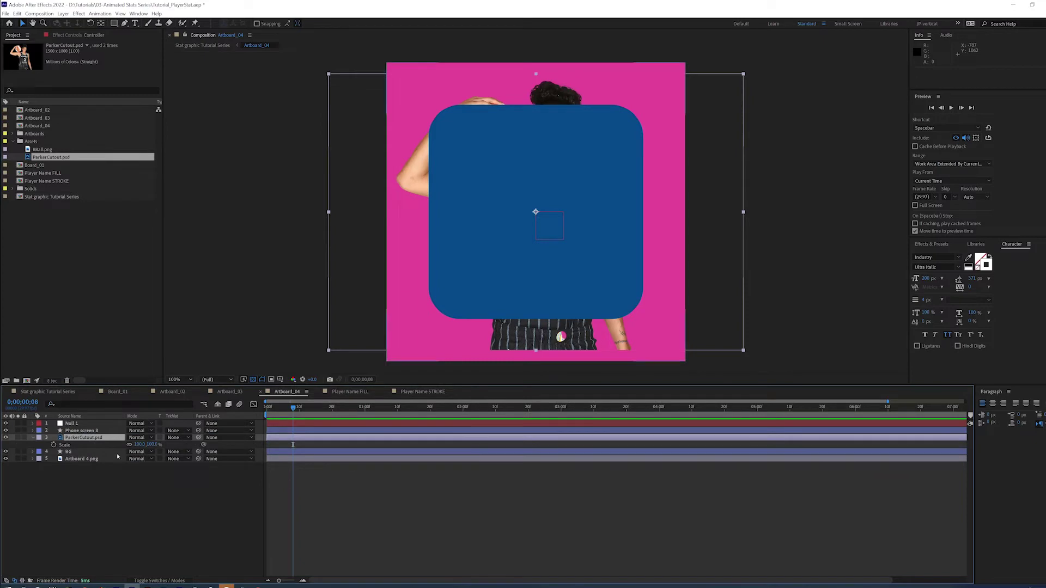
{"action": "left_click_drag", "start_coordinate": [140, 445], "coordinate": [176, 439]}
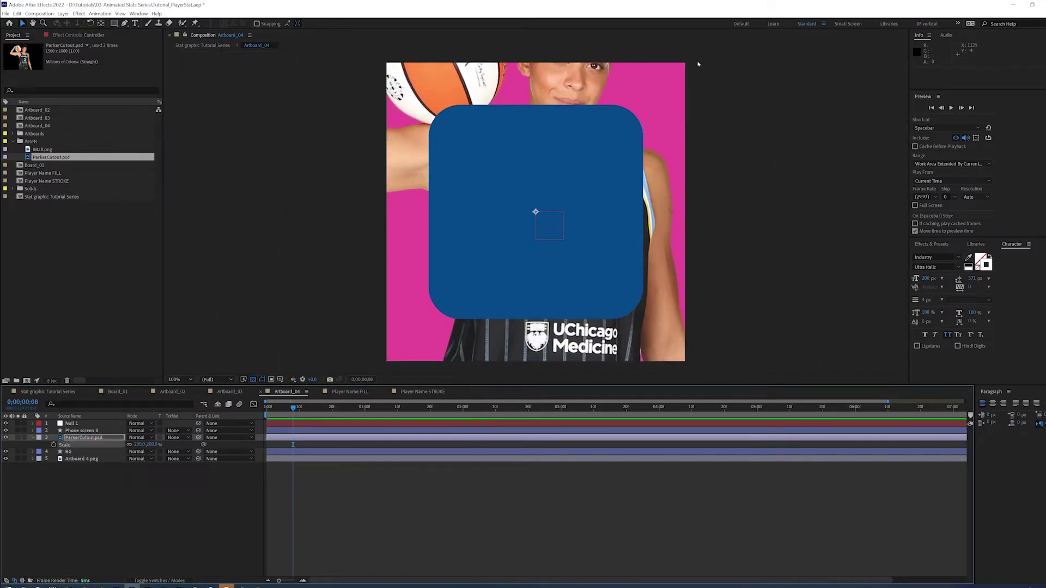
{"action": "left_click_drag", "start_coordinate": [571, 94], "coordinate": [544, 153]}
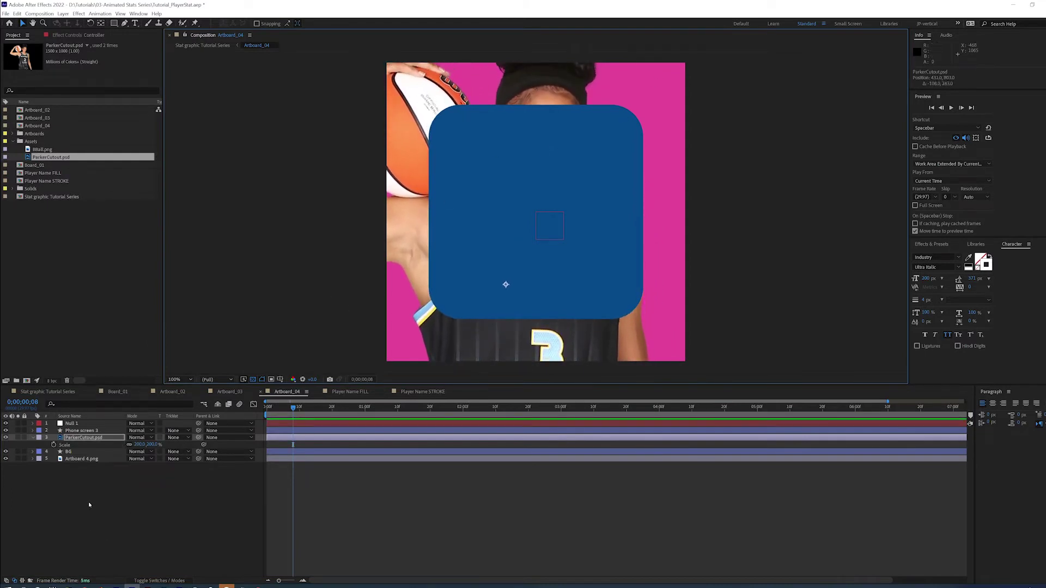
{"action": "left_click", "coordinate": [137, 438]}
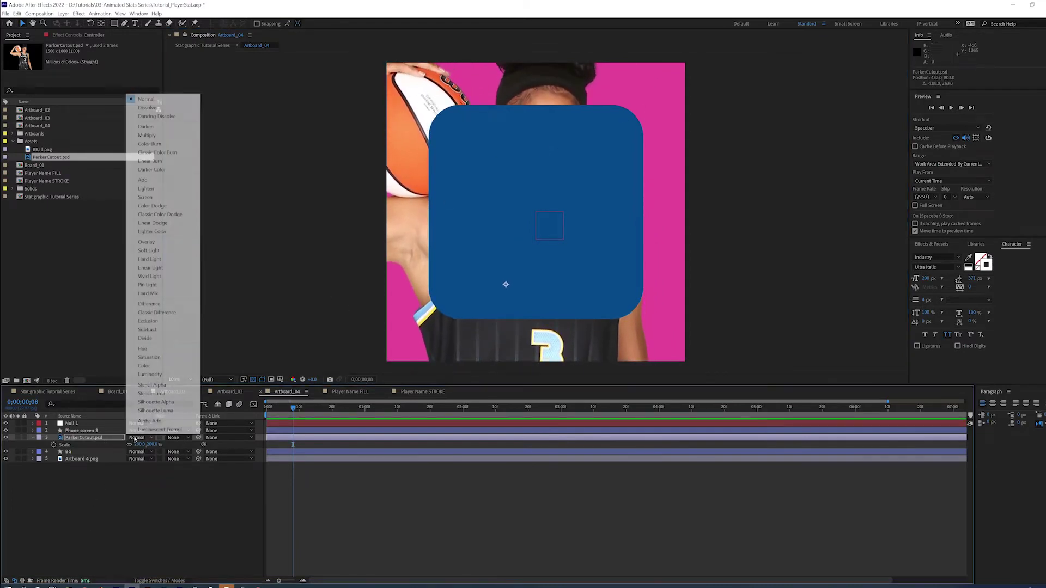
{"action": "left_click", "coordinate": [146, 135]}
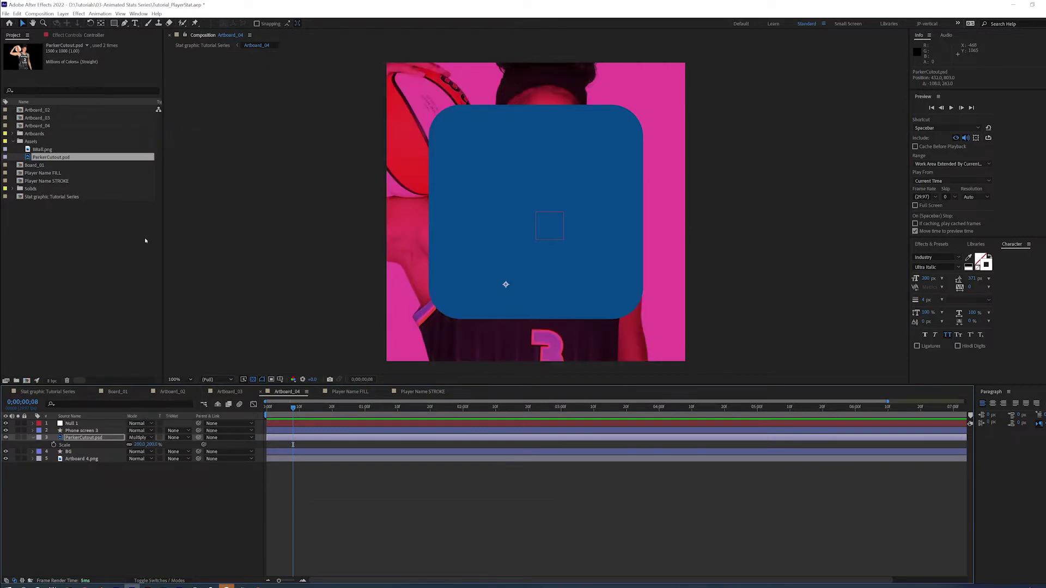
{"action": "key", "text": "ctrl+z"}
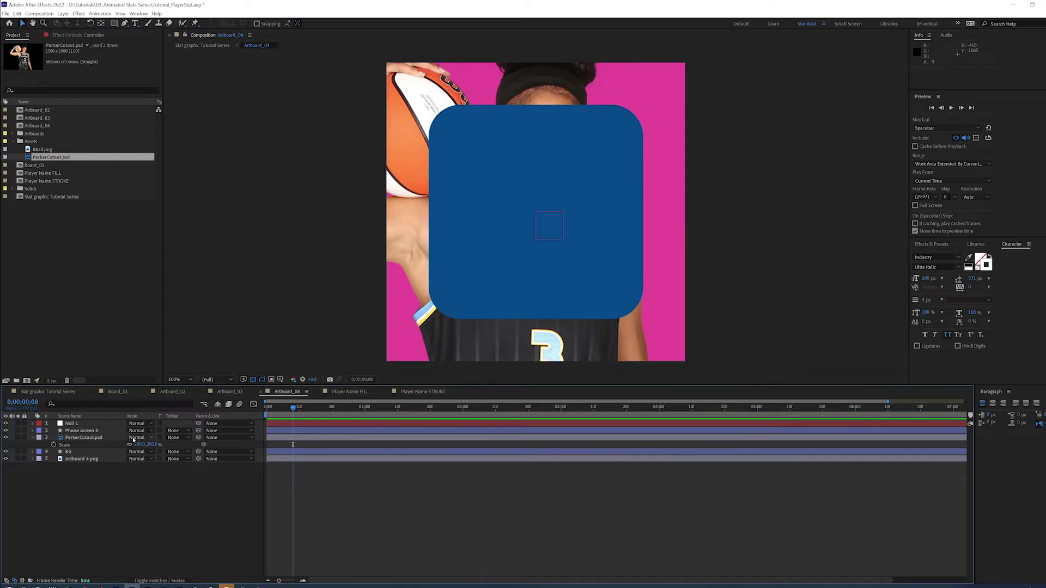
- Set ParkerCutout.psd to Overlay blending at 12% opacity and place it directly above Phone screen 3
{"action": "left_click", "coordinate": [137, 438]}
{"action": "left_click", "coordinate": [159, 242]}
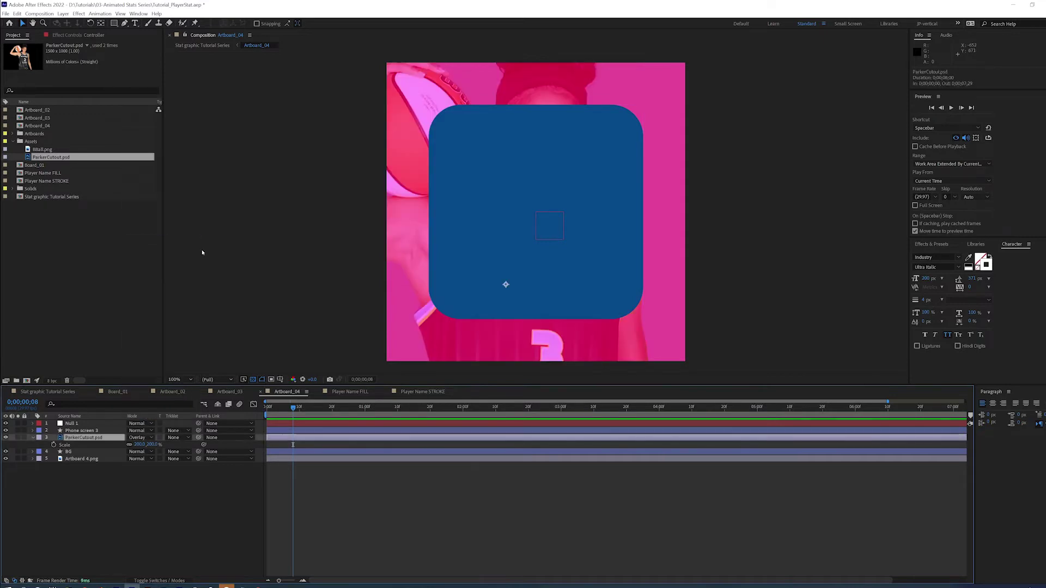
{"action": "key", "text": "t"}
{"action": "left_click", "coordinate": [129, 446]}
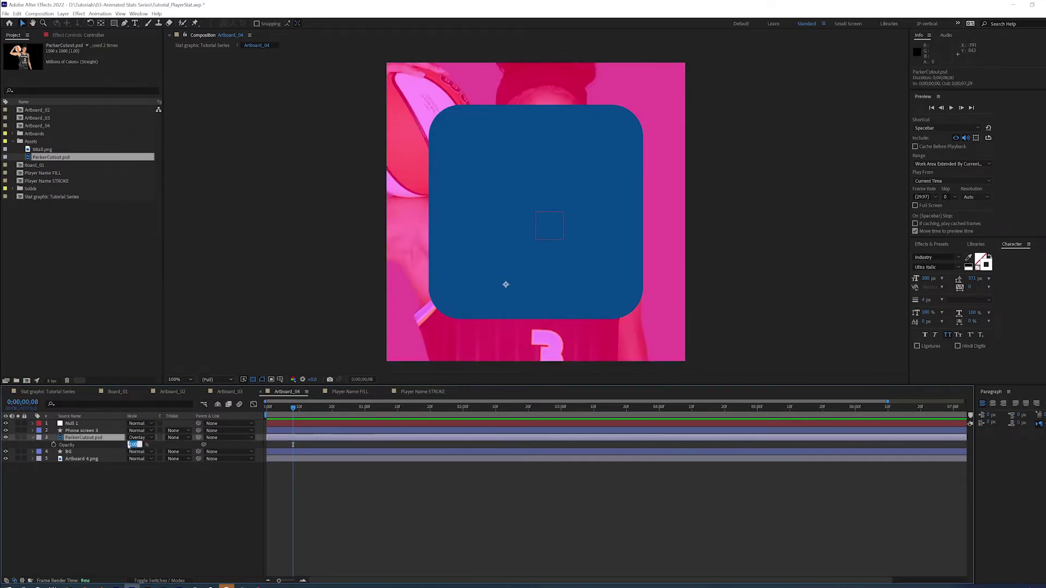
{"action": "type", "text": "12"}
{"action": "key", "text": "Return"}
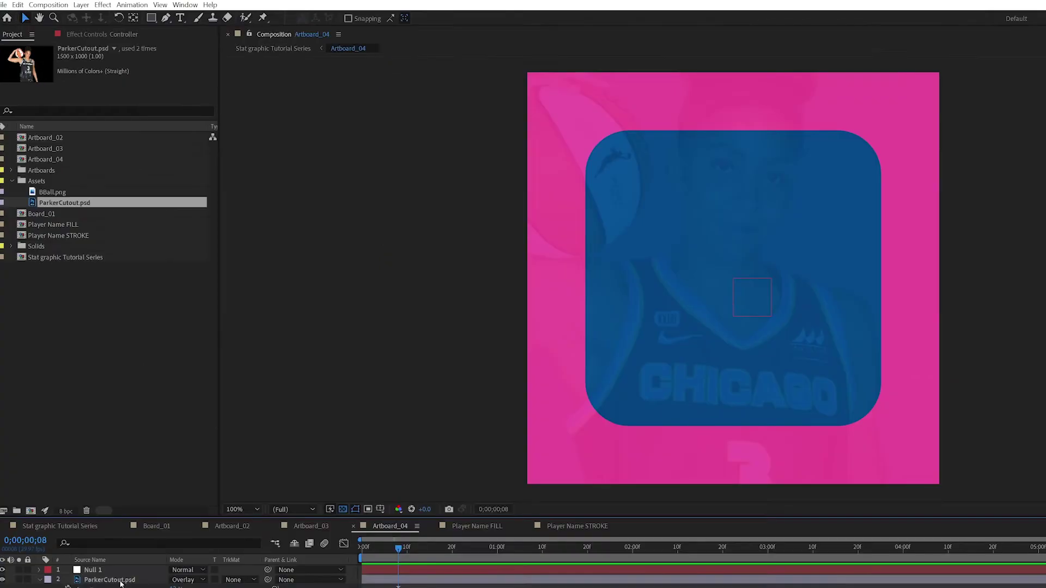
{"action": "left_click", "coordinate": [91, 438]}
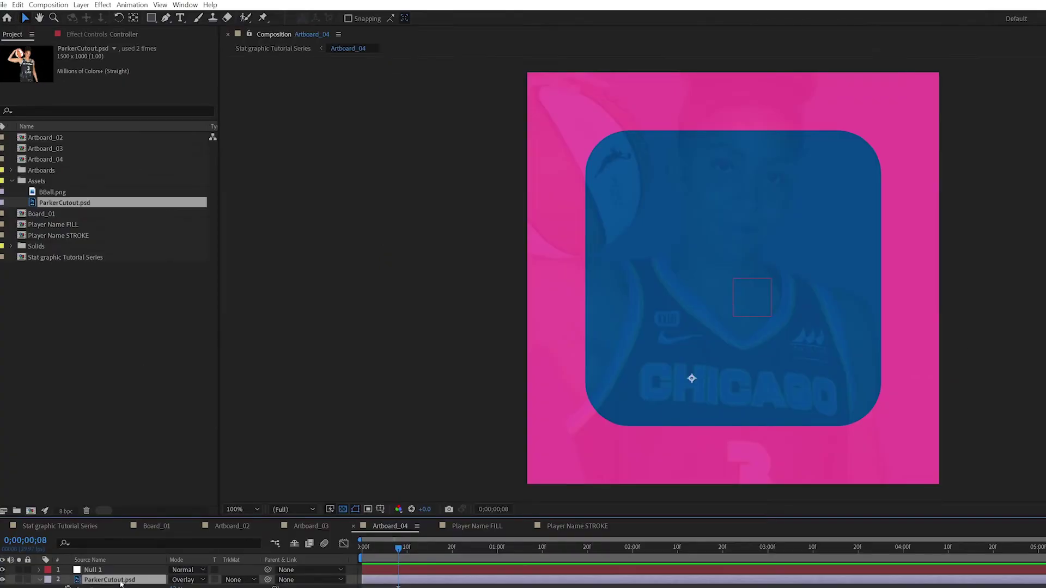
- Add Levels to ParkerCutout.psd with Input Black 110, Input White 186 and Gamma 1.25, and switch the layer's blending mode to Multiply
{"action": "left_click", "coordinate": [101, 34]}
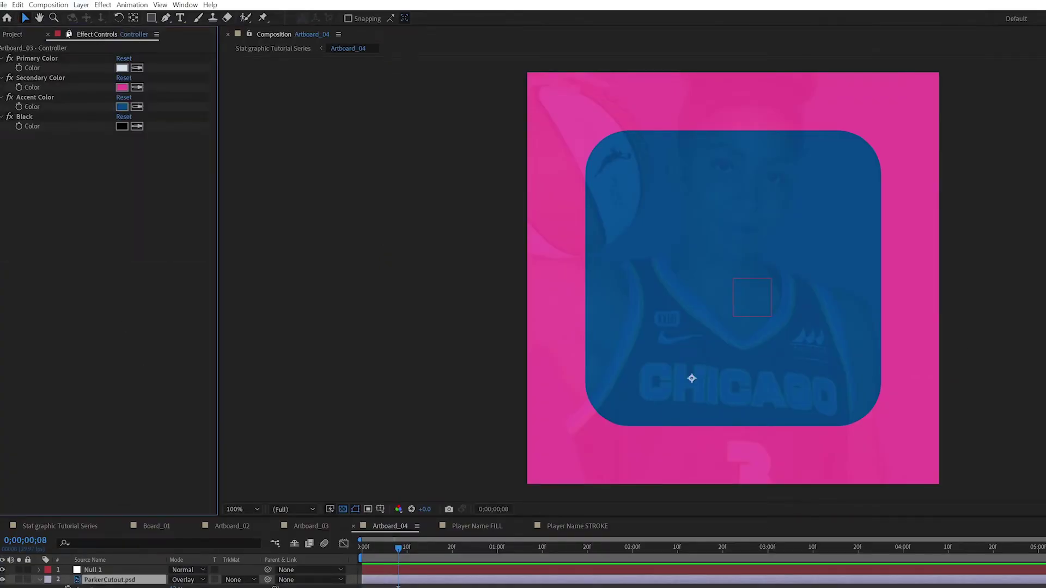
{"action": "left_click", "coordinate": [68, 34]}
{"action": "right_click", "coordinate": [86, 129]}
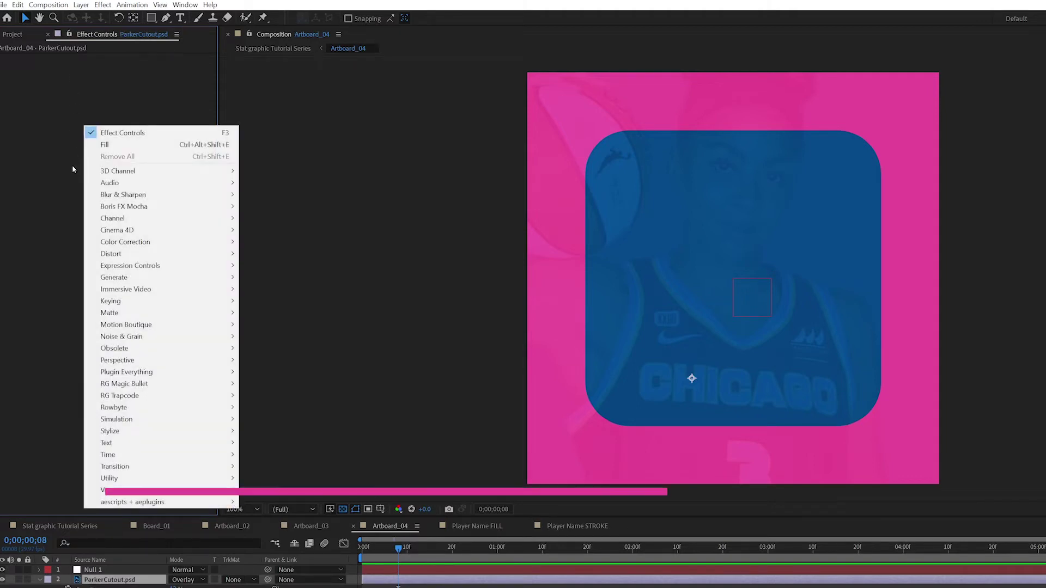
{"action": "mouse_move", "coordinate": [232, 242]}
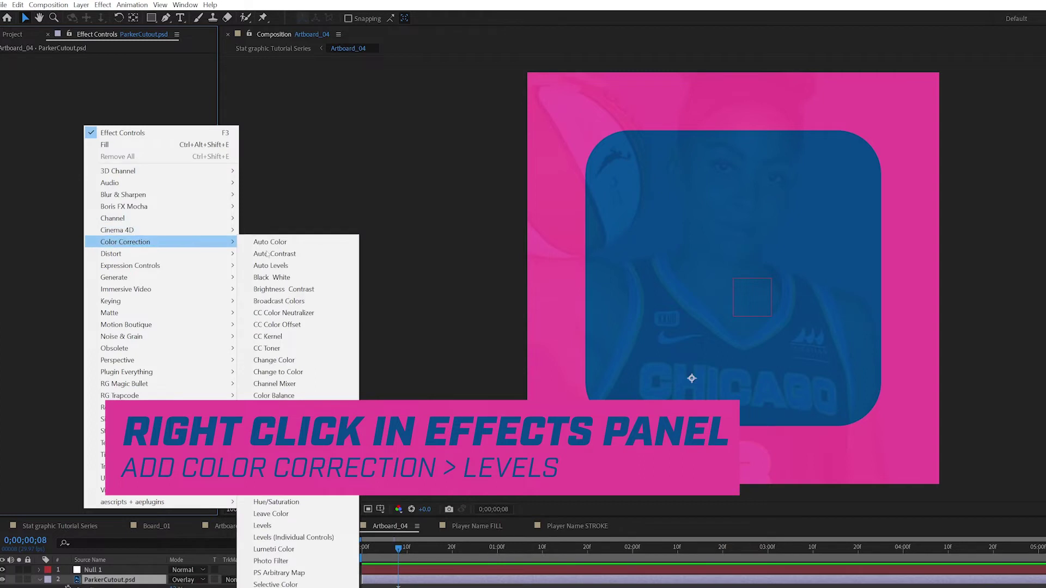
{"action": "left_click", "coordinate": [262, 526]}
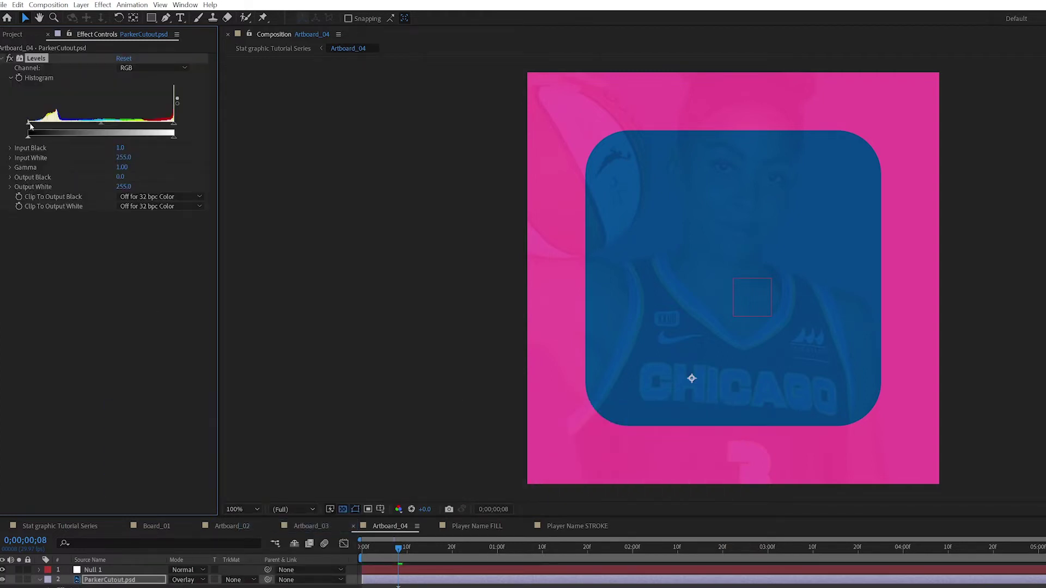
{"action": "left_click_drag", "start_coordinate": [30, 124], "coordinate": [92, 130]}
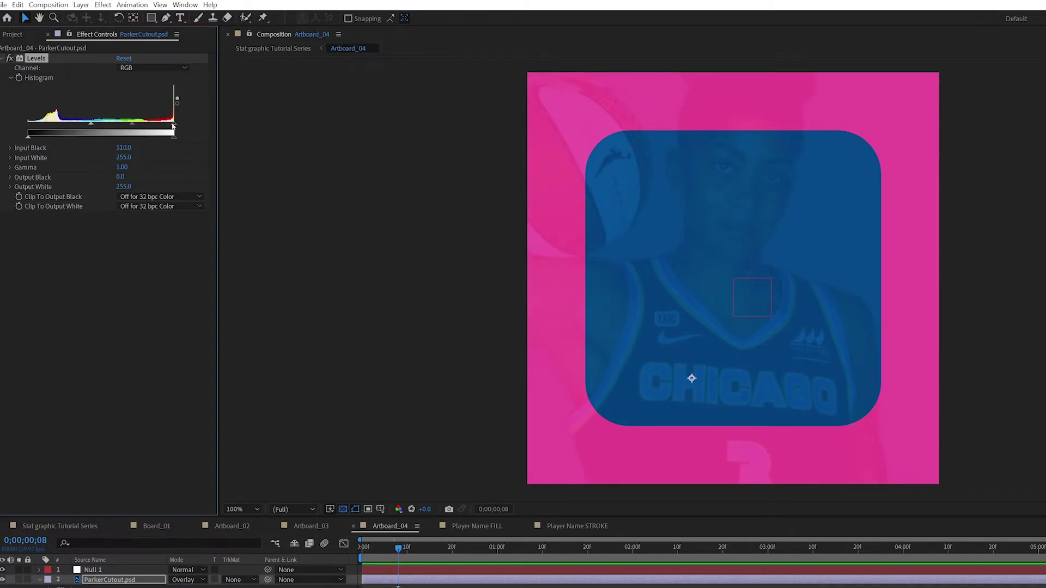
{"action": "left_click_drag", "start_coordinate": [173, 125], "coordinate": [135, 126]}
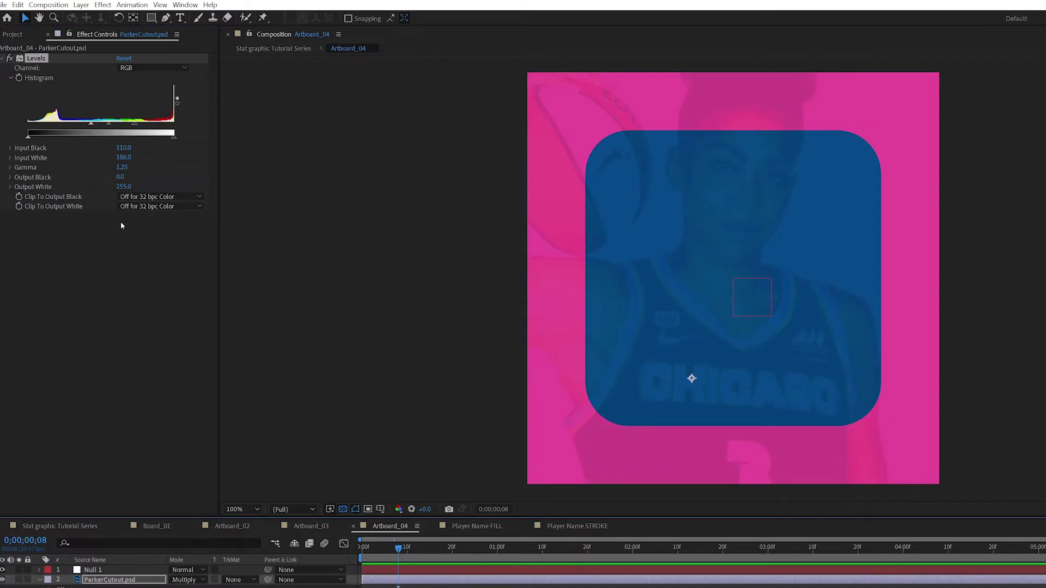
- Add a Black & White effect to ParkerCutout.psd and reorder the effects so Levels sits below it
{"action": "left_click", "coordinate": [102, 5]}
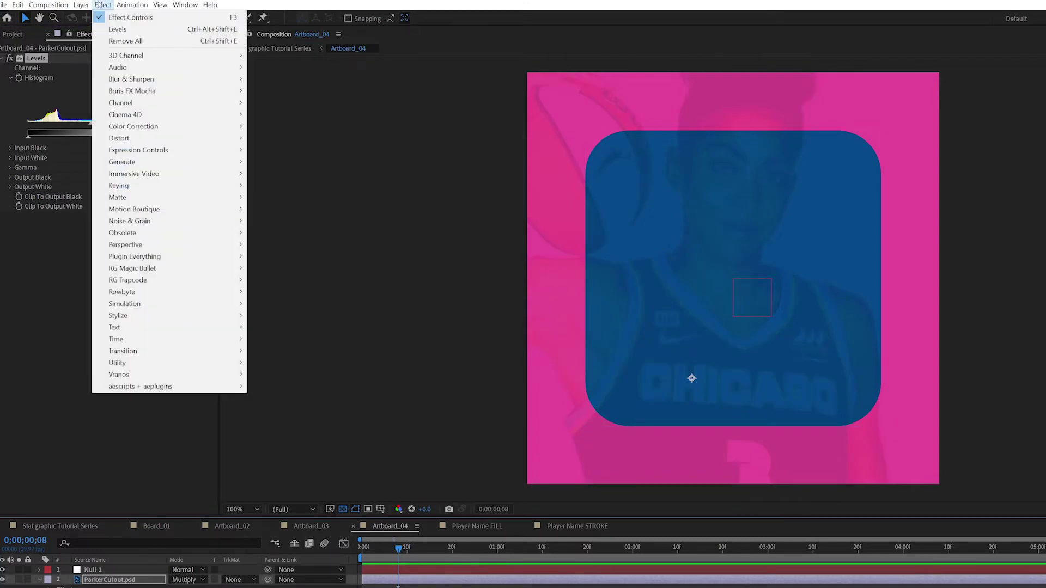
{"action": "left_click", "coordinate": [102, 5]}
{"action": "left_click", "coordinate": [89, 304]}
{"action": "right_click", "coordinate": [89, 304]}
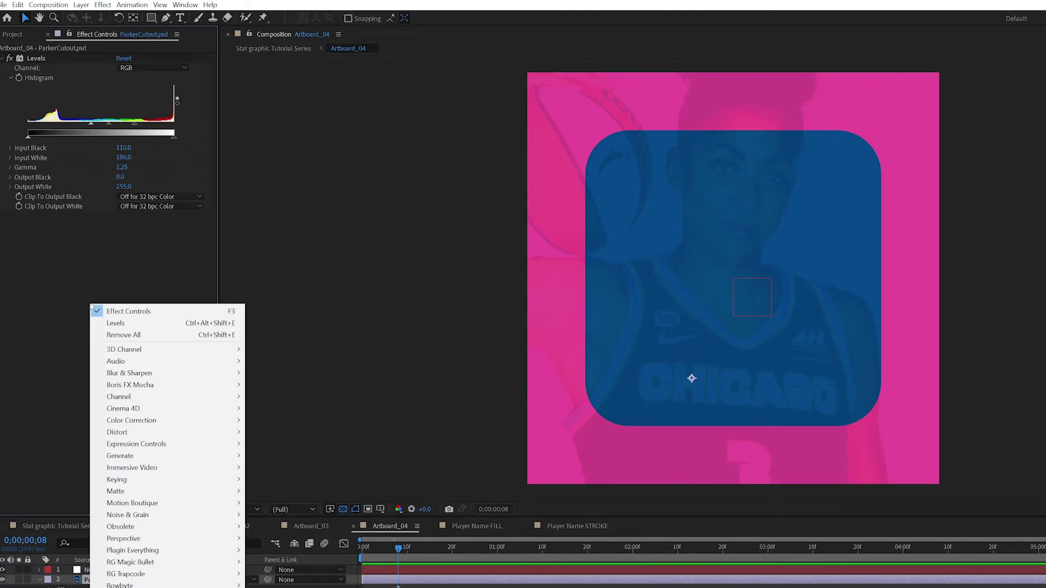
{"action": "mouse_move", "coordinate": [188, 422]}
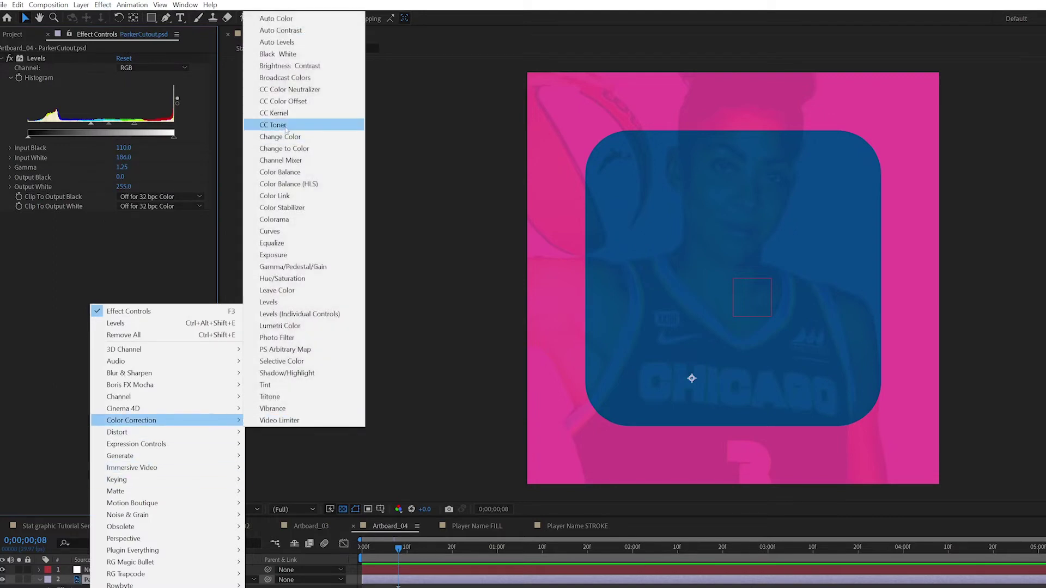
{"action": "left_click", "coordinate": [279, 54]}
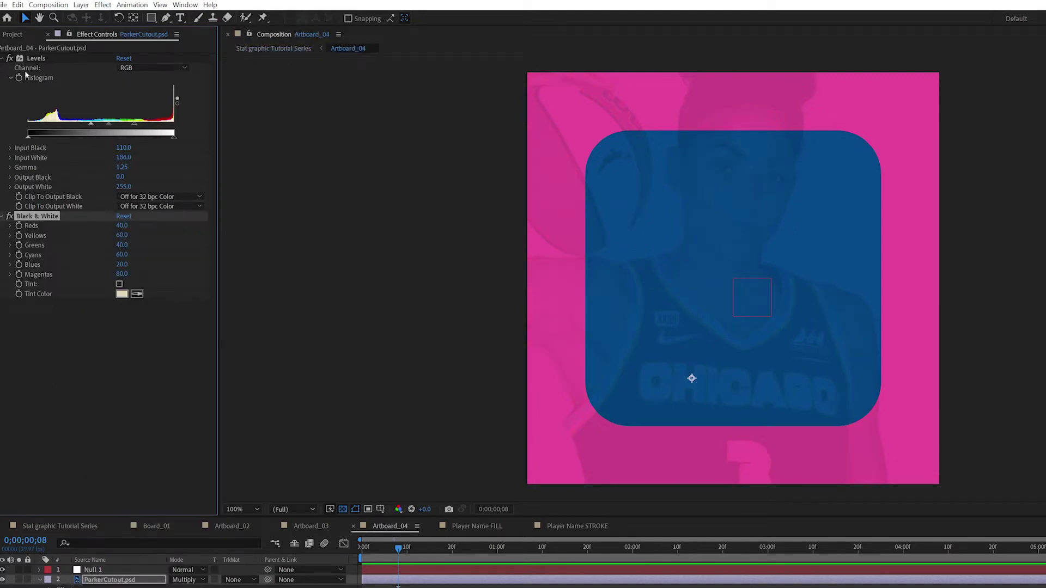
{"action": "left_click_drag", "start_coordinate": [35, 59], "coordinate": [42, 297]}
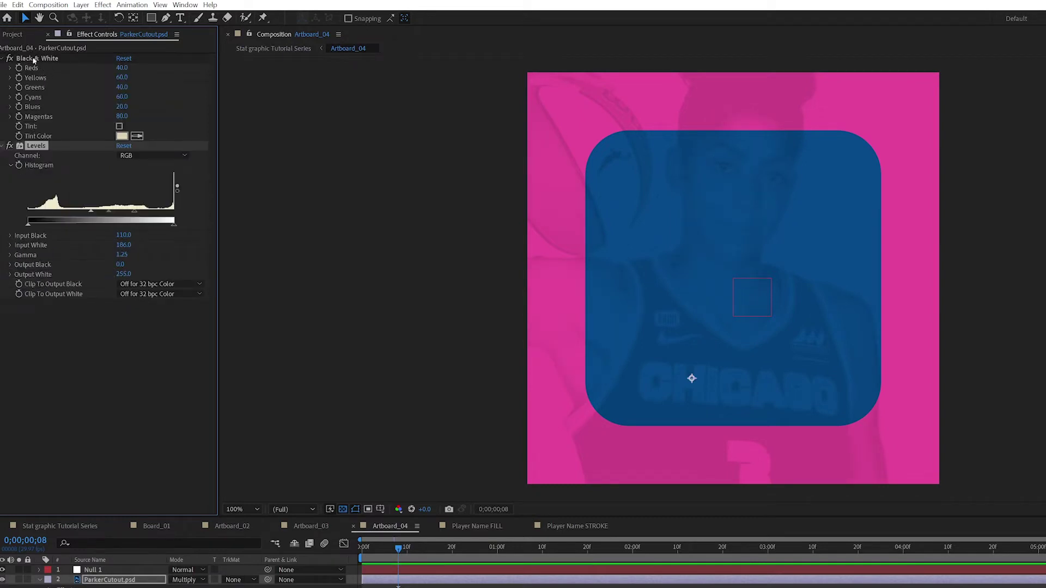
- Refine the cutout's contrast with Black & White Reds at 89, Levels Input Black at 152 and Input White at 174
{"action": "left_click_drag", "start_coordinate": [121, 68], "coordinate": [1, 72]}
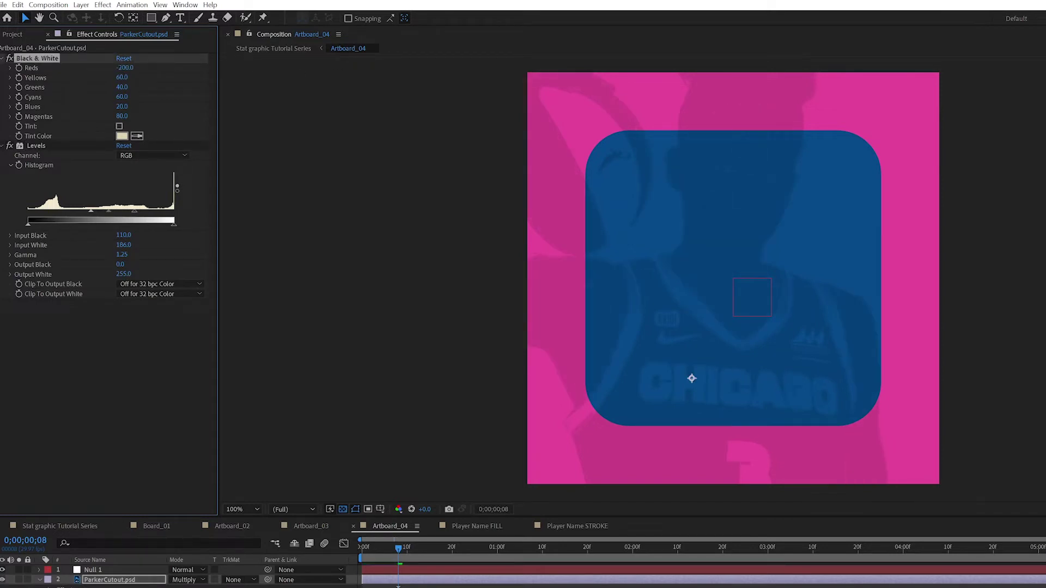
{"action": "key", "text": "ctrl+z"}
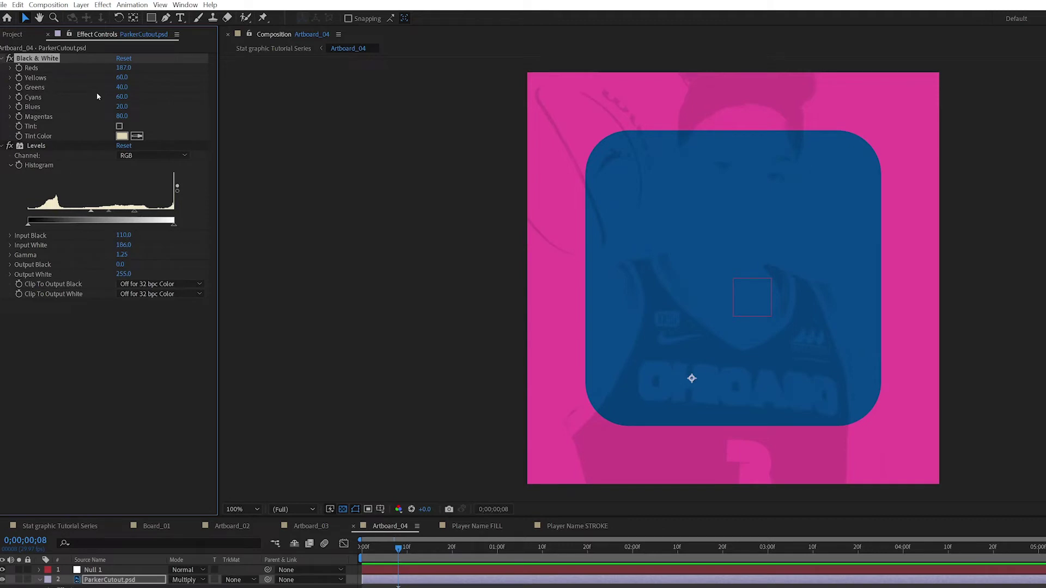
{"action": "left_click_drag", "start_coordinate": [122, 69], "coordinate": [45, 64]}
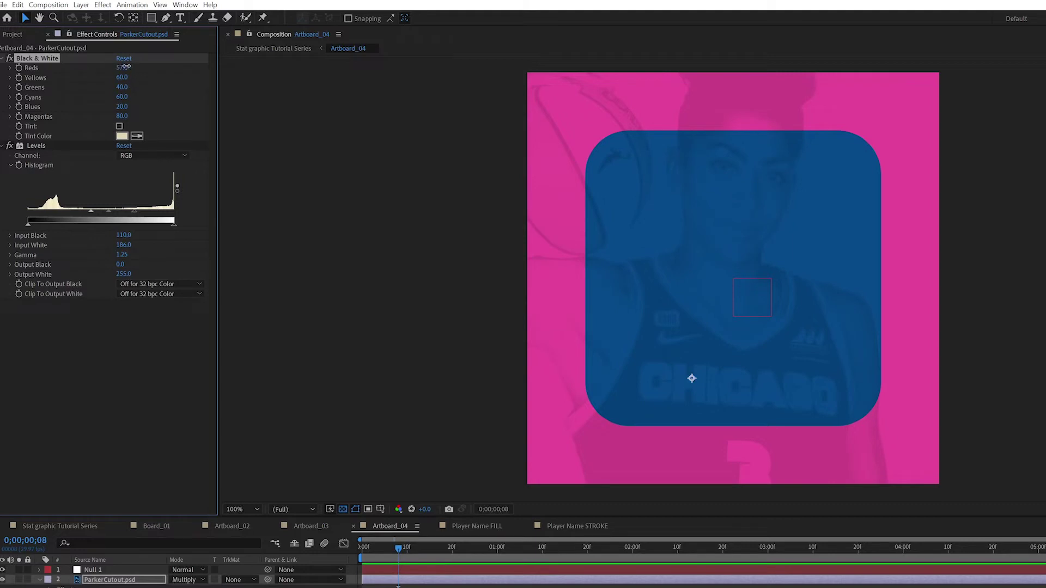
{"action": "left_click_drag", "start_coordinate": [123, 68], "coordinate": [143, 68]}
{"action": "left_click", "coordinate": [121, 77]}
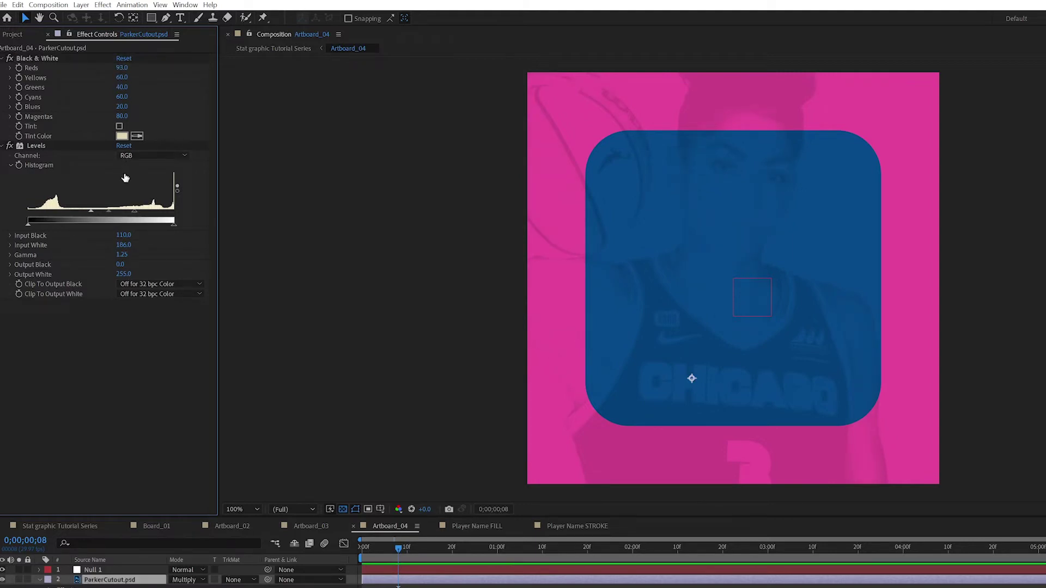
{"action": "left_click_drag", "start_coordinate": [91, 212], "coordinate": [116, 212]}
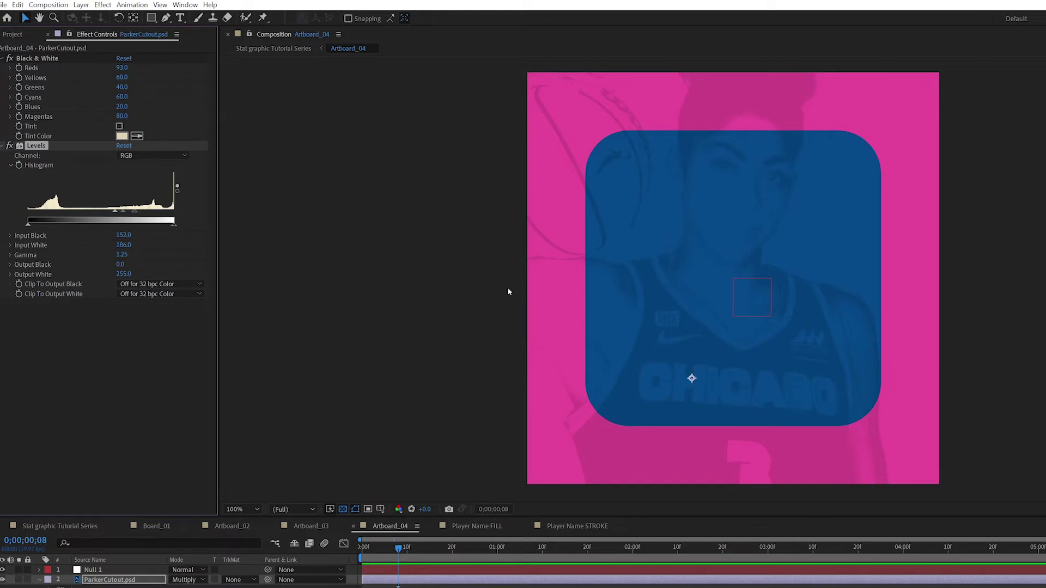
{"action": "mouse_move", "coordinate": [121, 67]}
{"action": "left_mouse_down"}
{"action": "mouse_move", "coordinate": [133, 66]}
{"action": "mouse_move", "coordinate": [120, 66]}
{"action": "left_mouse_up"}
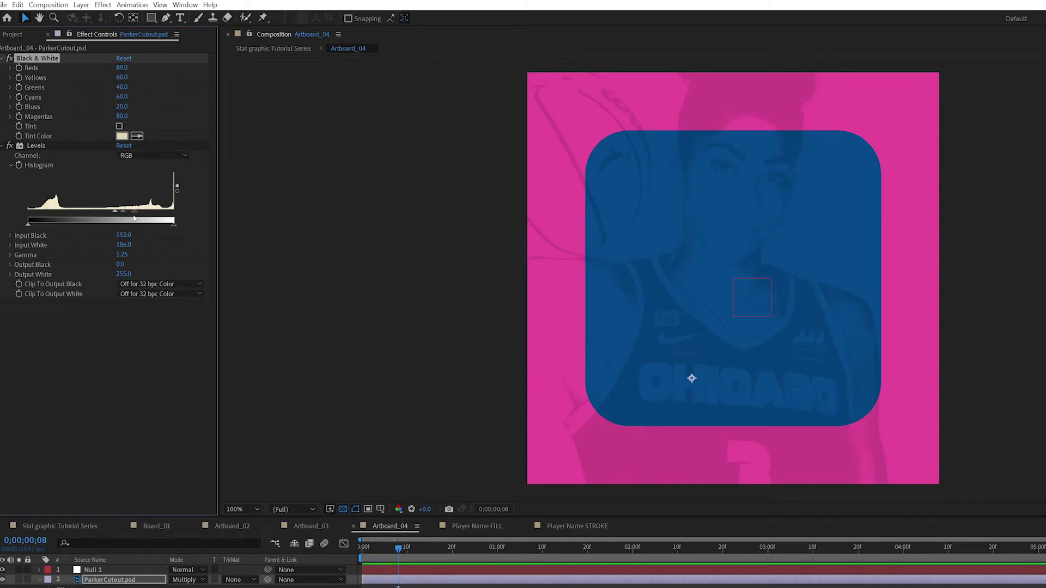
{"action": "left_click_drag", "start_coordinate": [134, 214], "coordinate": [129, 214]}
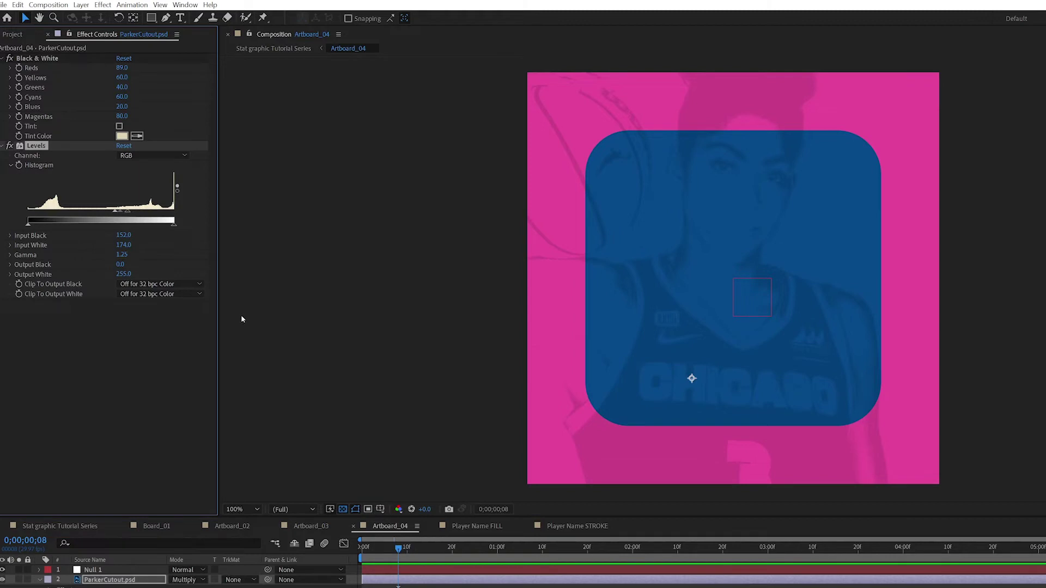
- Scale ParkerCutout.psd to 225% and shift it slightly downward in the composition
{"action": "left_click", "coordinate": [123, 581]}
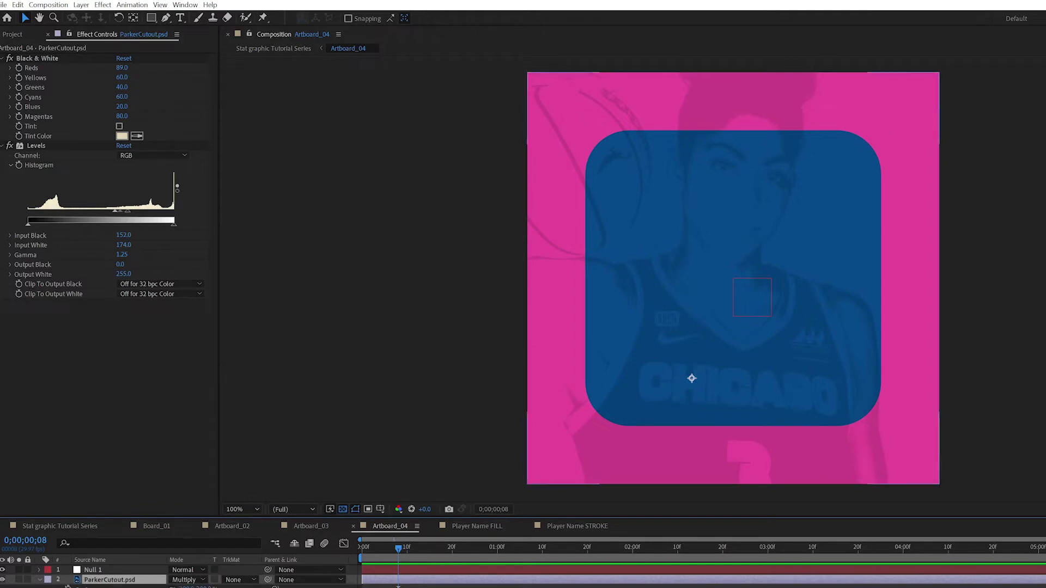
{"action": "key", "text": "s"}
{"action": "left_click", "coordinate": [188, 587]}
{"action": "type", "text": "225"}
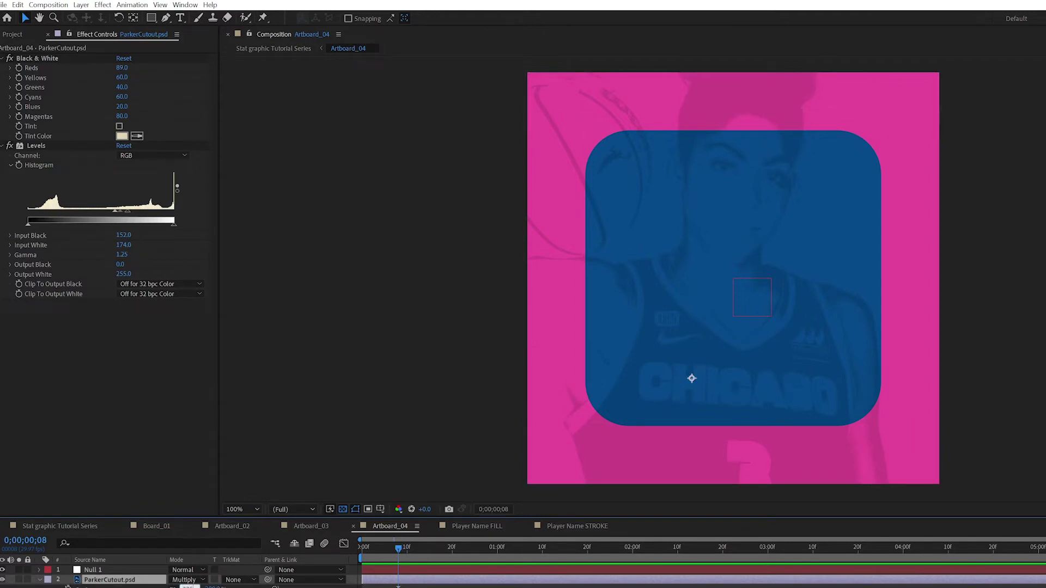
{"action": "key", "text": "Return"}
{"action": "mouse_move", "coordinate": [782, 203]}
{"action": "left_mouse_down"}
{"action": "mouse_move", "coordinate": [778, 272]}
{"action": "mouse_move", "coordinate": [781, 220]}
{"action": "left_mouse_up"}
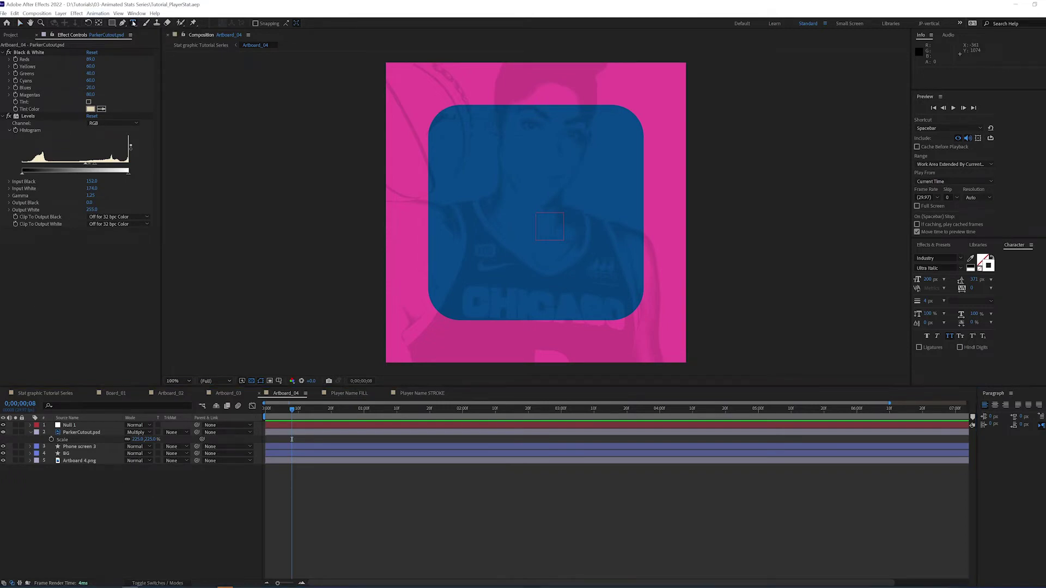
- Solo Artboard 4.png as a reference and create a PTS text layer with a solid white fill and no stroke
{"action": "key", "text": "ctrl+t"}
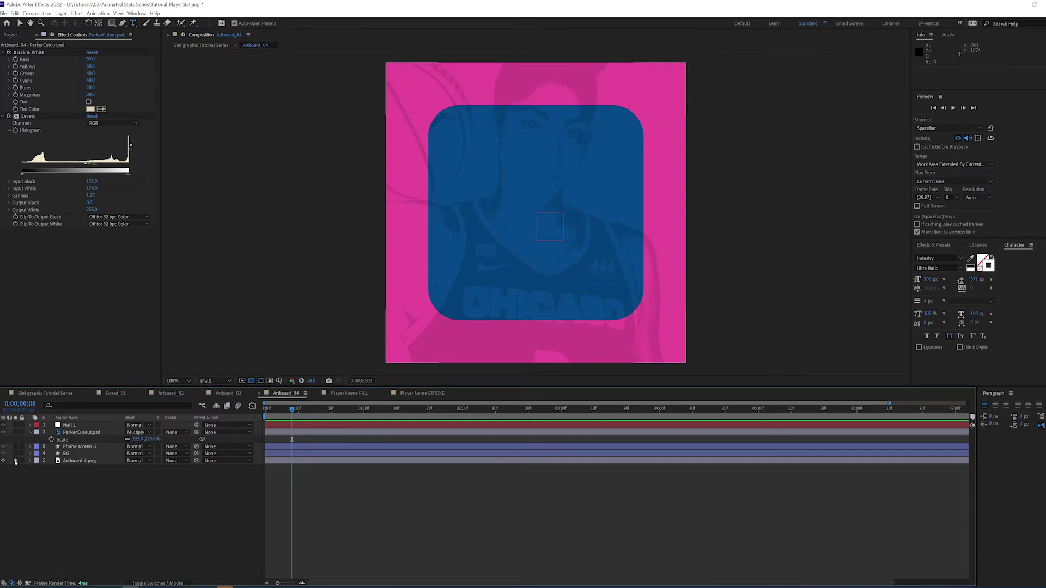
{"action": "left_click", "coordinate": [15, 460]}
{"action": "left_click", "coordinate": [451, 159]}
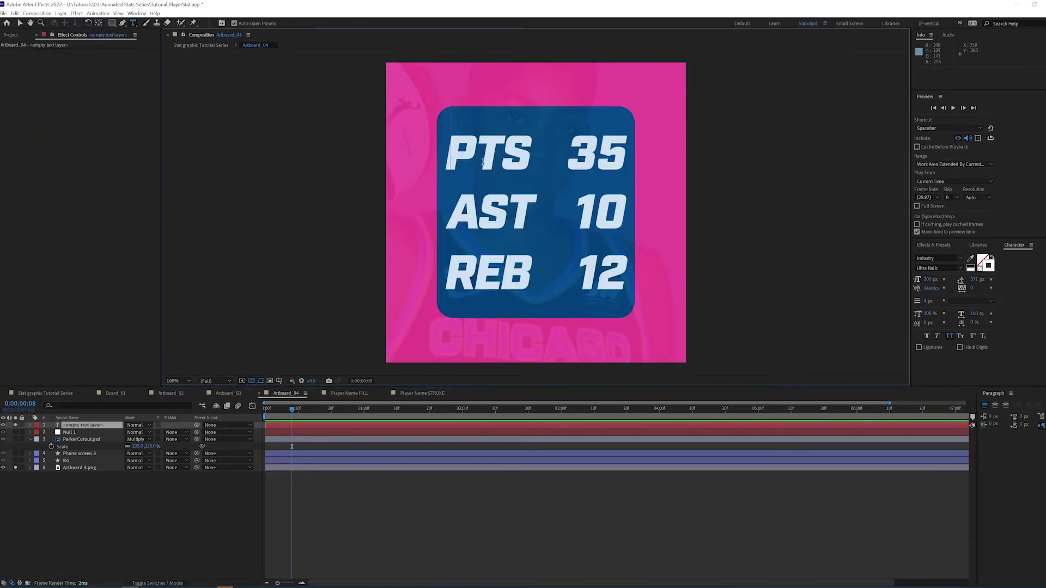
{"action": "type", "text": "PTS"}
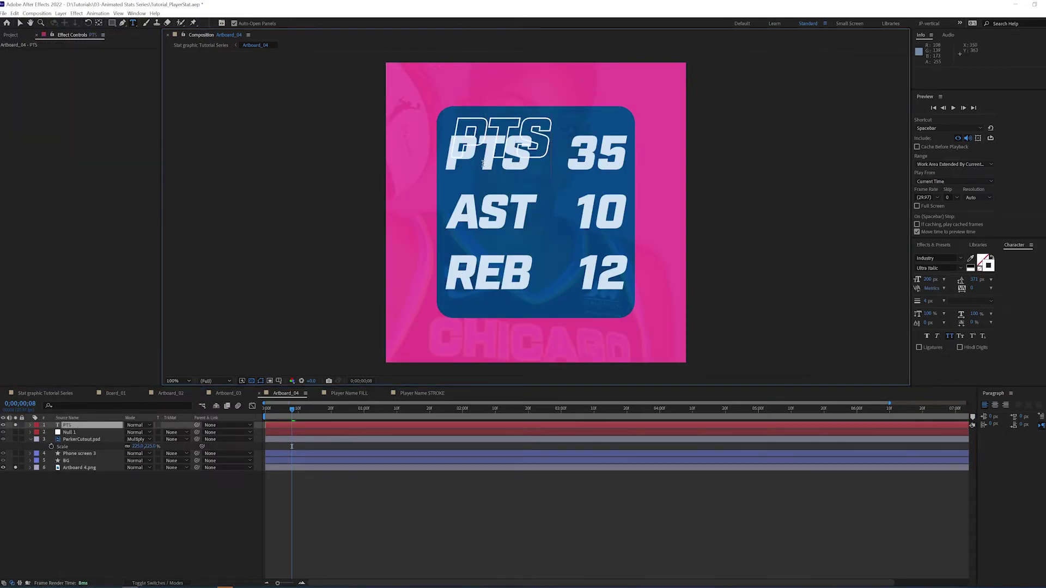
{"action": "double_click", "coordinate": [58, 426]}
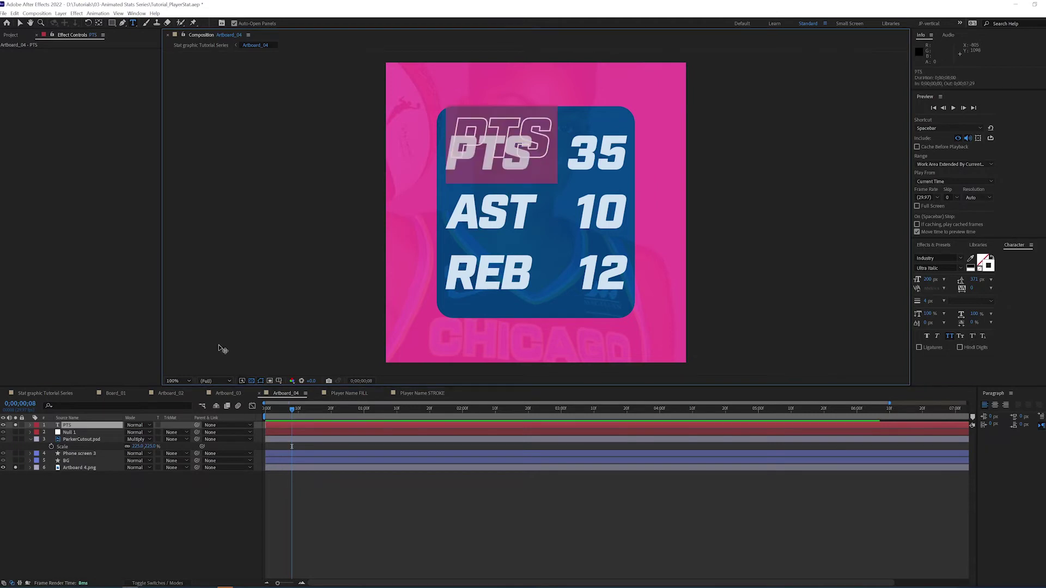
{"action": "left_click", "coordinate": [981, 270]}
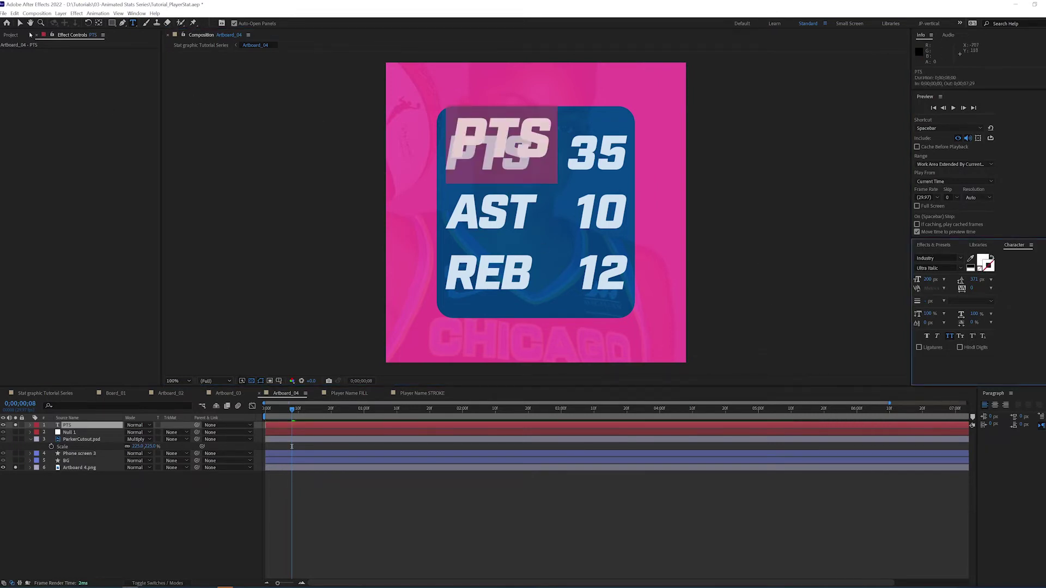
- Set the PTS text size to 175 px and align it over the PTS label in the reference artboard
{"action": "left_click", "coordinate": [19, 23]}
{"action": "left_click_drag", "start_coordinate": [500, 136], "coordinate": [493, 152]}
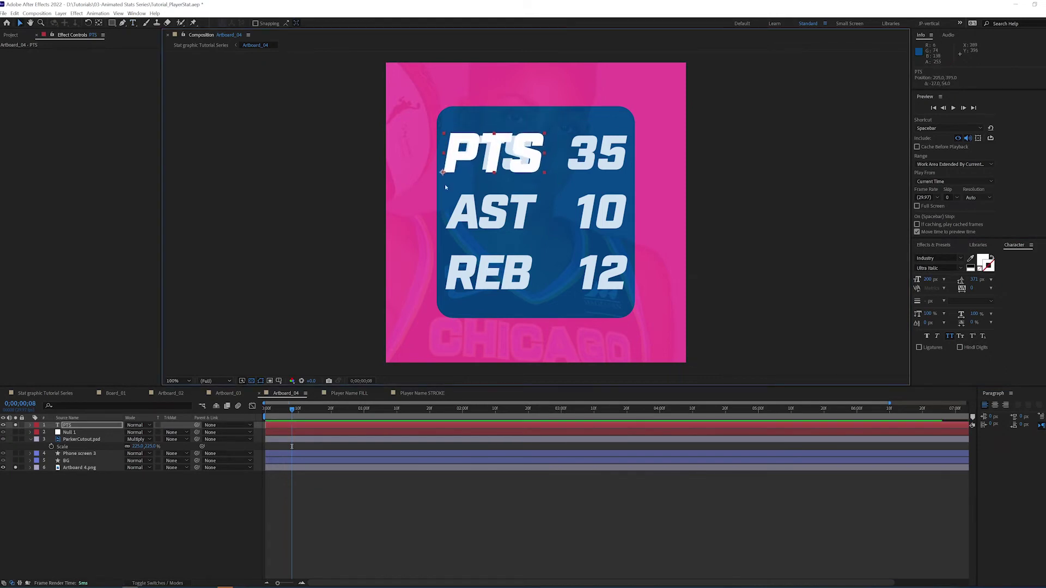
{"action": "double_click", "coordinate": [59, 425]}
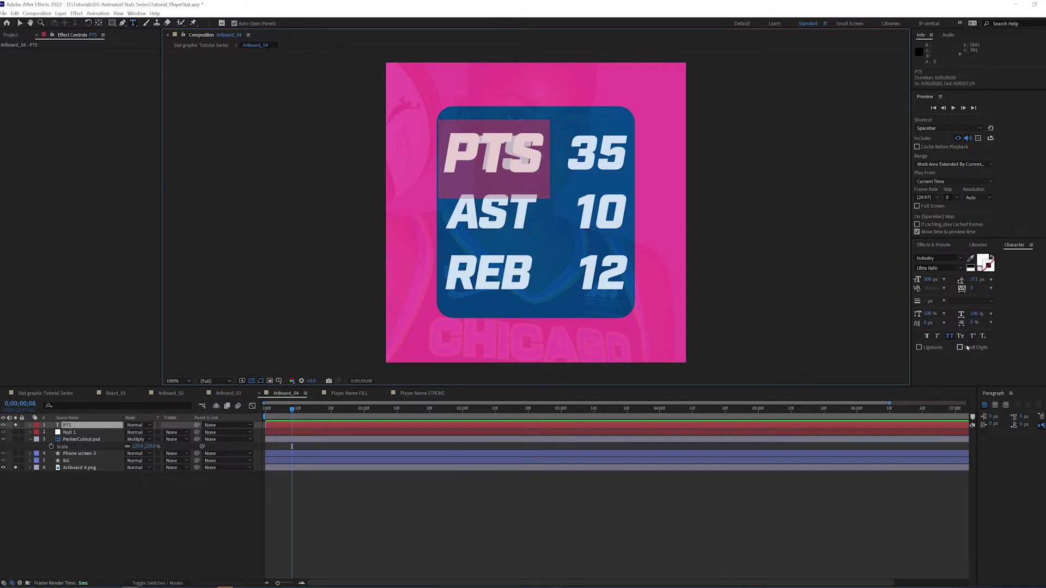
{"action": "left_click", "coordinate": [930, 280]}
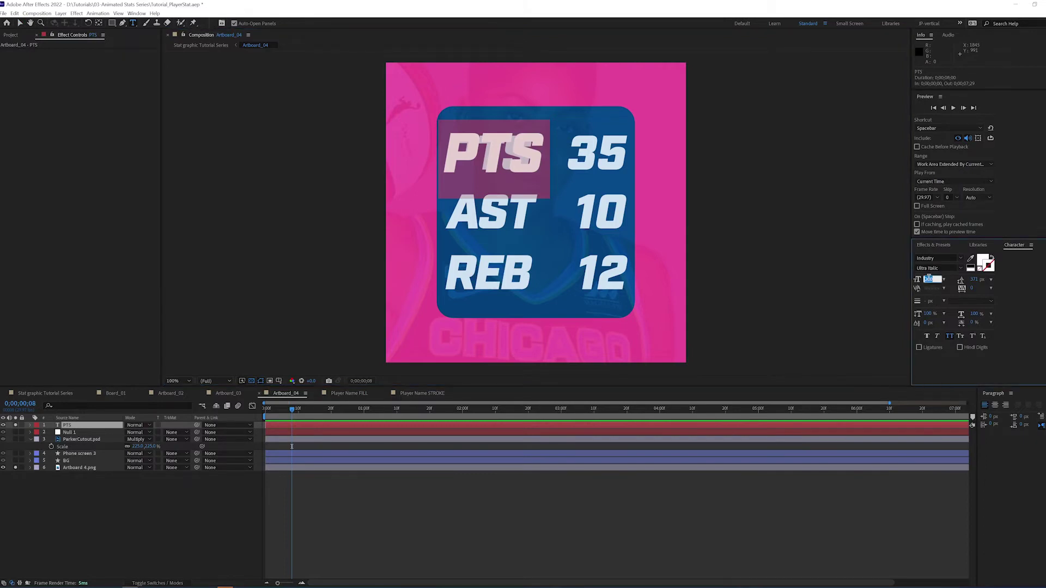
{"action": "type", "text": "175"}
{"action": "key", "text": "Return"}
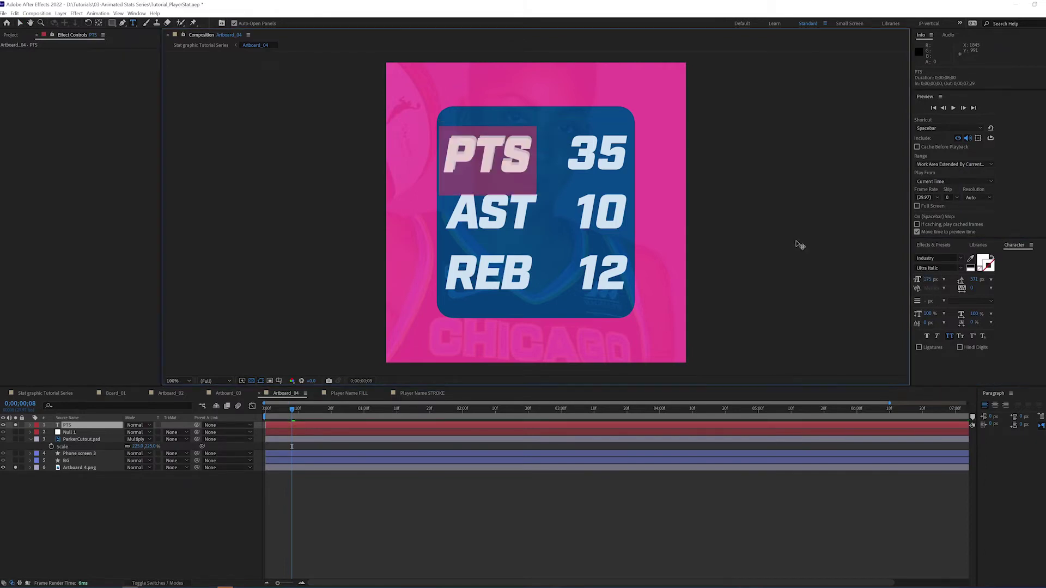
{"action": "left_click", "coordinate": [19, 23]}
{"action": "key", "text": "period"}
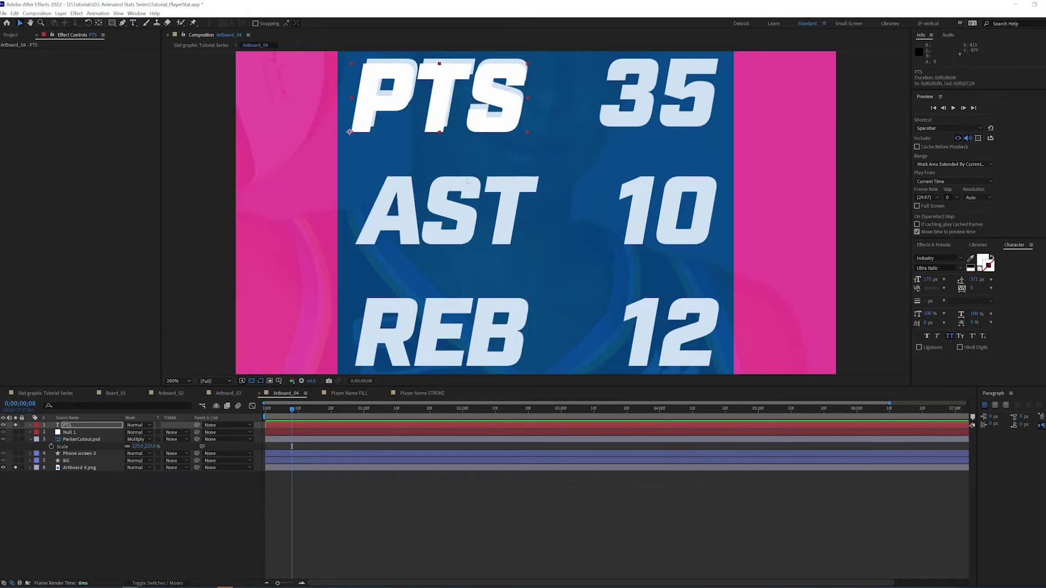
{"action": "mouse_move", "coordinate": [437, 109]}
{"action": "left_mouse_down"}
{"action": "mouse_move", "coordinate": [432, 100]}
{"action": "mouse_move", "coordinate": [441, 104]}
{"action": "left_mouse_up"}
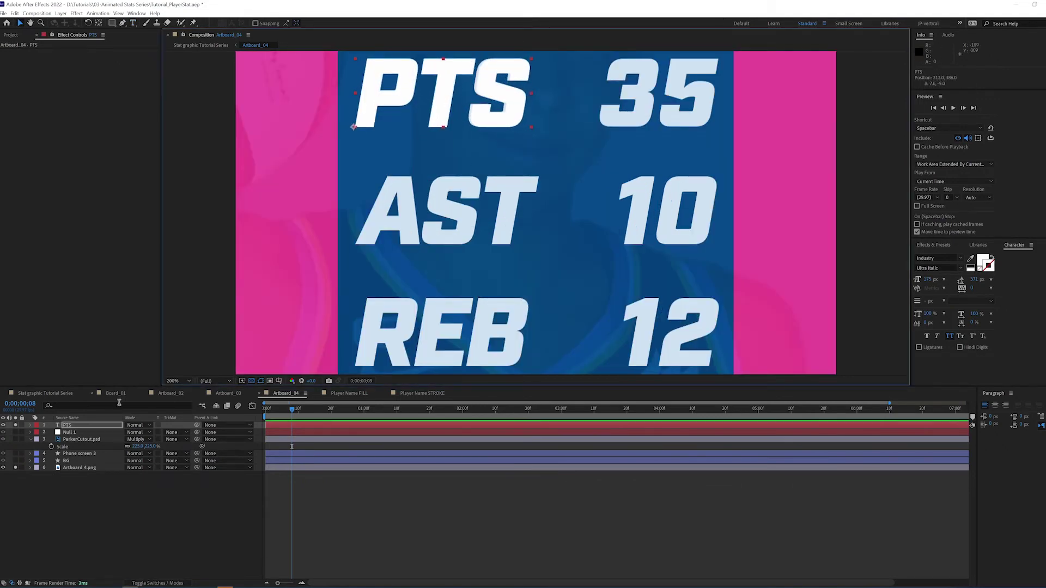
- Apply the Generate category's Fill effect to the PTS text layer
{"action": "left_click", "coordinate": [71, 426]}
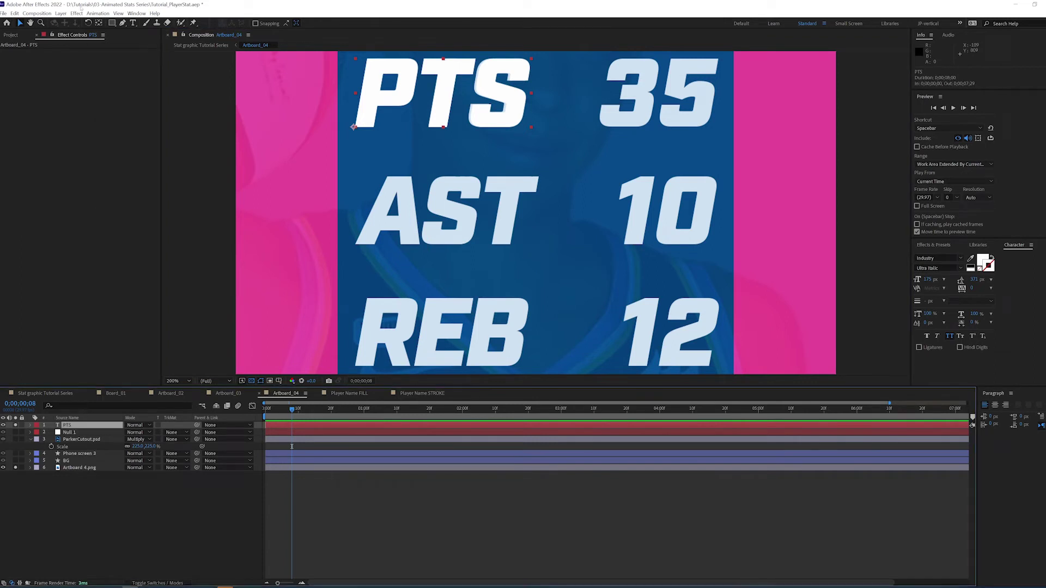
{"action": "right_click", "coordinate": [71, 132]}
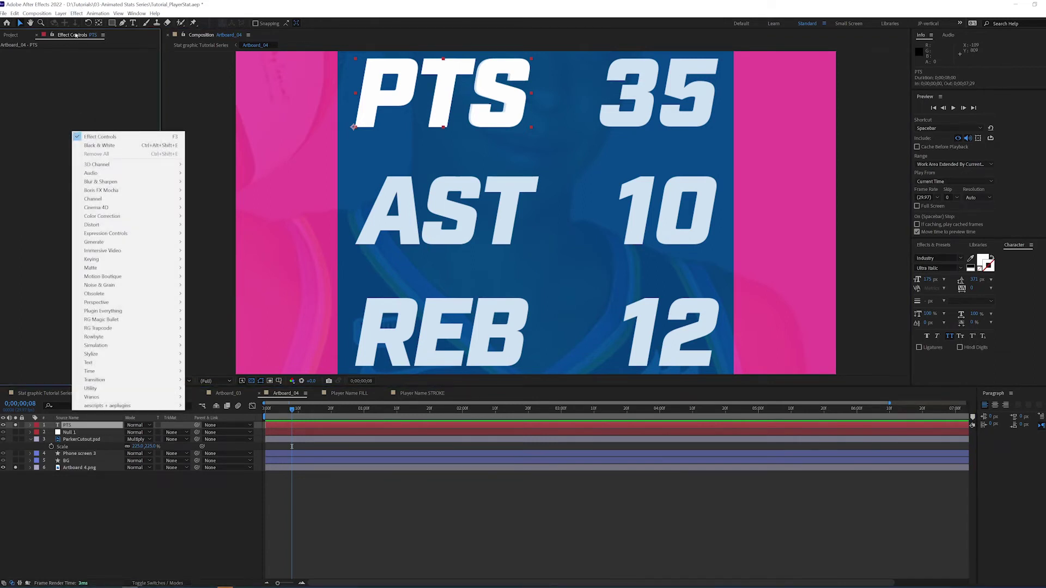
{"action": "mouse_move", "coordinate": [136, 242]}
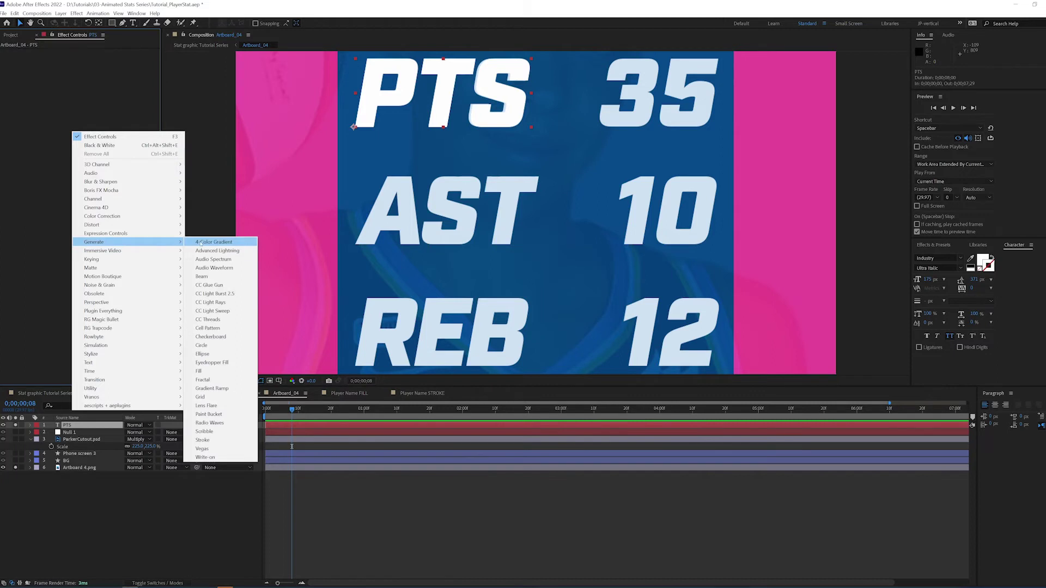
{"action": "left_click", "coordinate": [201, 372]}
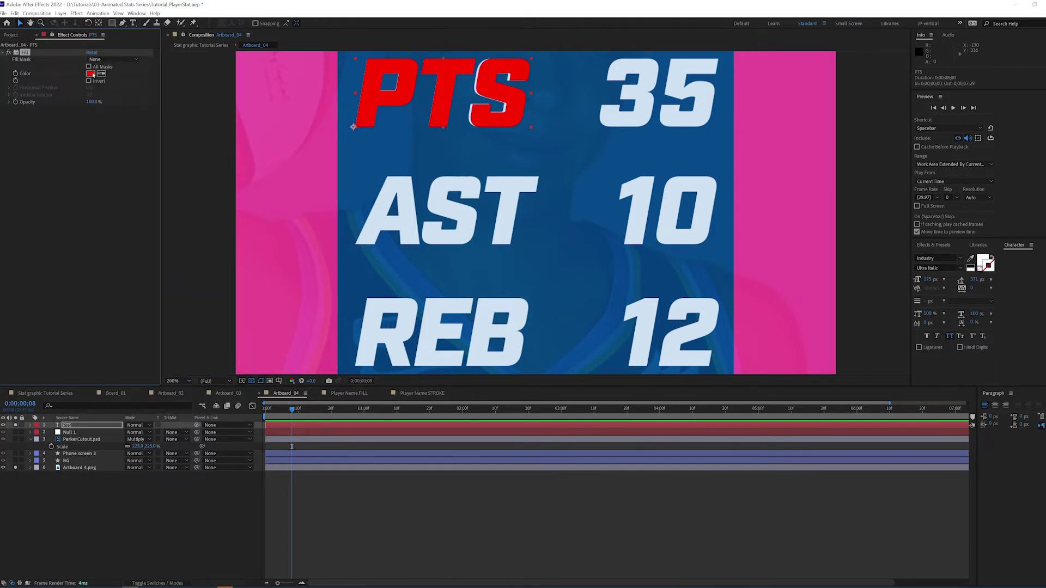
- Link the PTS layer's Fill color to the Primary Color control on Null 1
{"action": "left_click", "coordinate": [94, 426]}
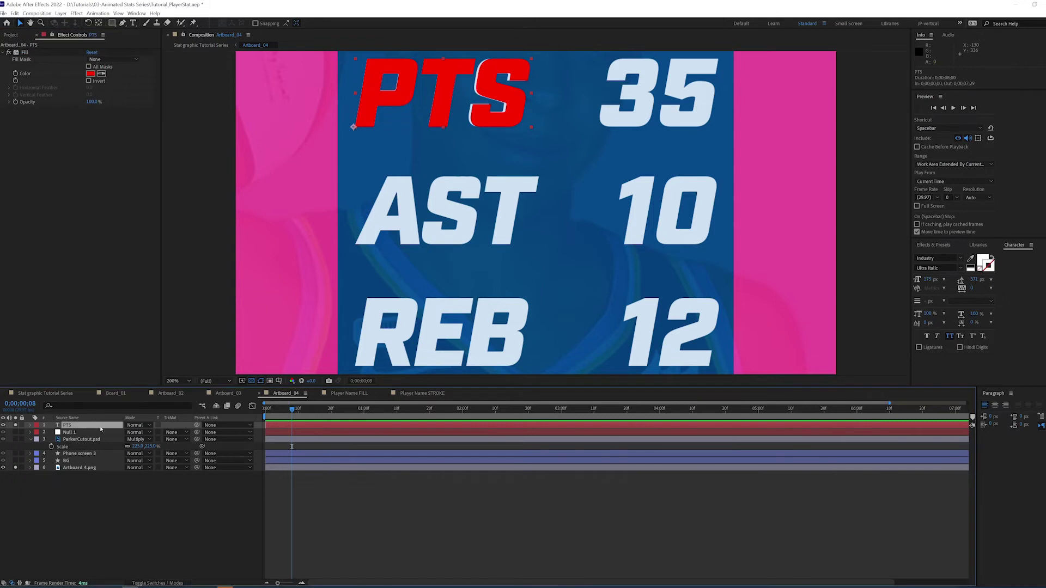
{"action": "key", "text": "e"}
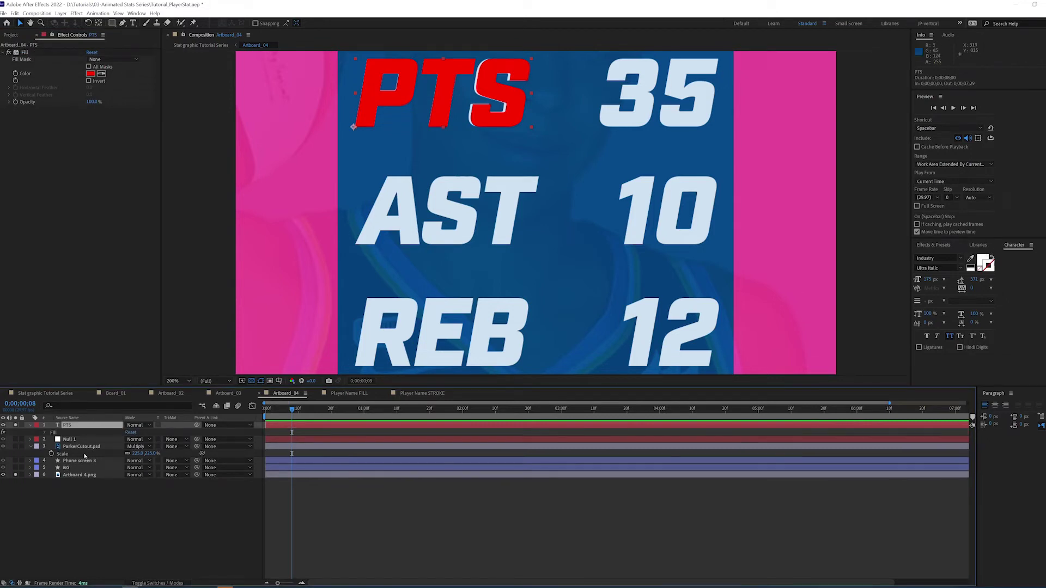
{"action": "left_click", "coordinate": [44, 432]}
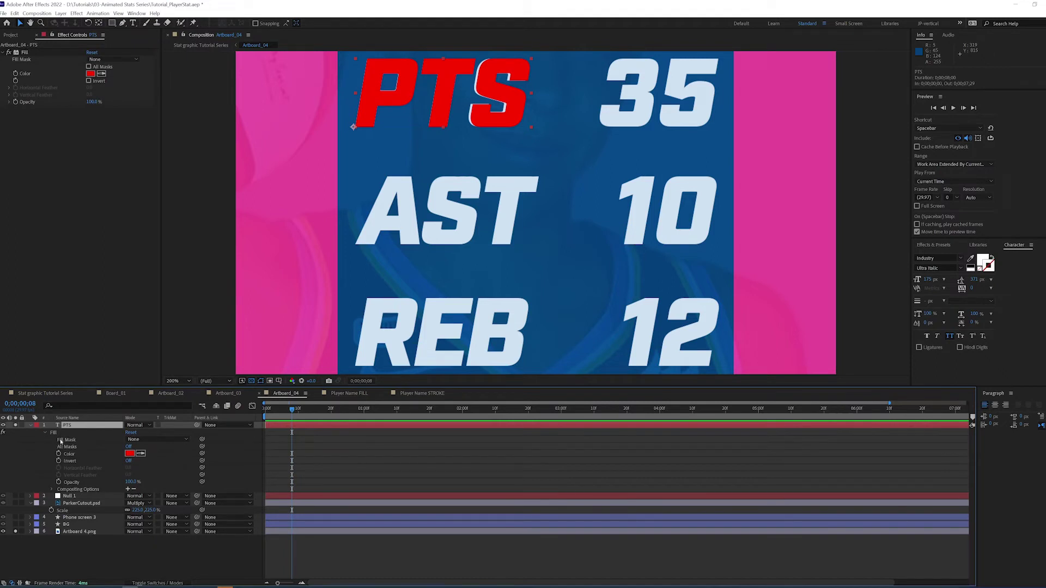
{"action": "left_click", "coordinate": [75, 497]}
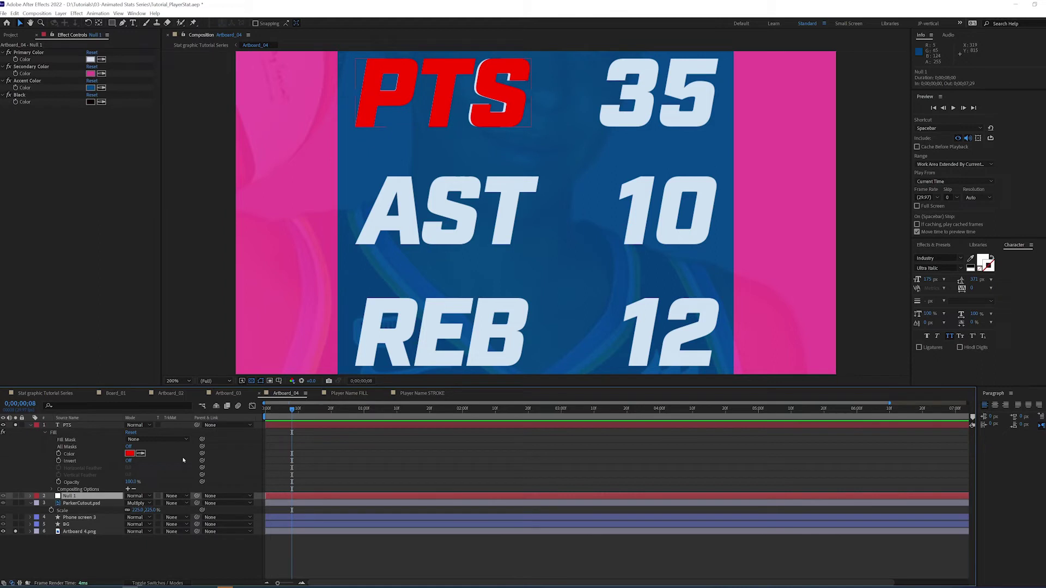
{"action": "left_click_drag", "start_coordinate": [201, 454], "coordinate": [37, 60]}
- Move the PTS layer directly below Null 1 in the layer stack and collapse its properties
{"action": "left_click", "coordinate": [73, 425]}
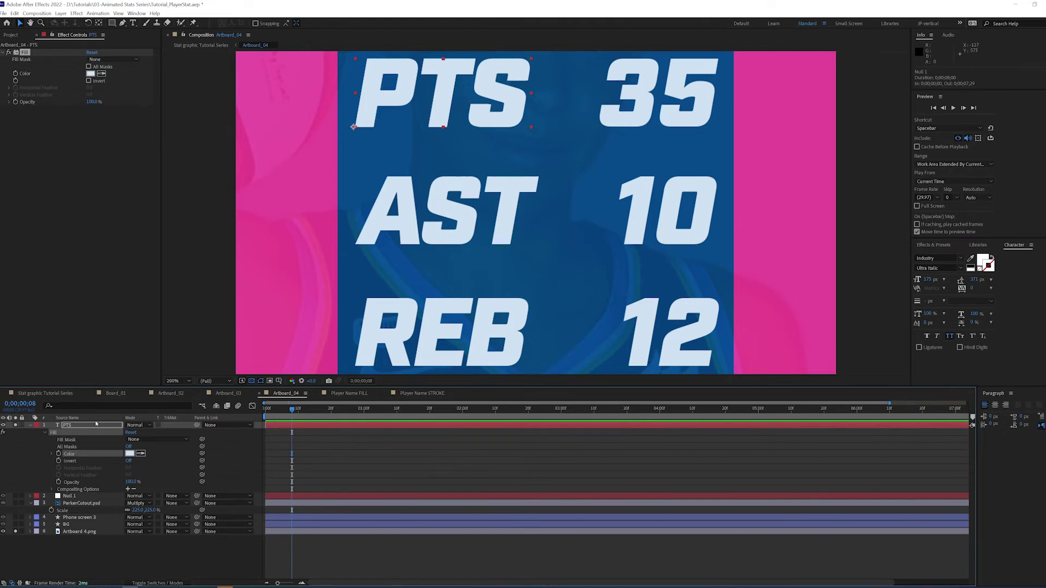
{"action": "left_click_drag", "start_coordinate": [92, 427], "coordinate": [93, 500]}
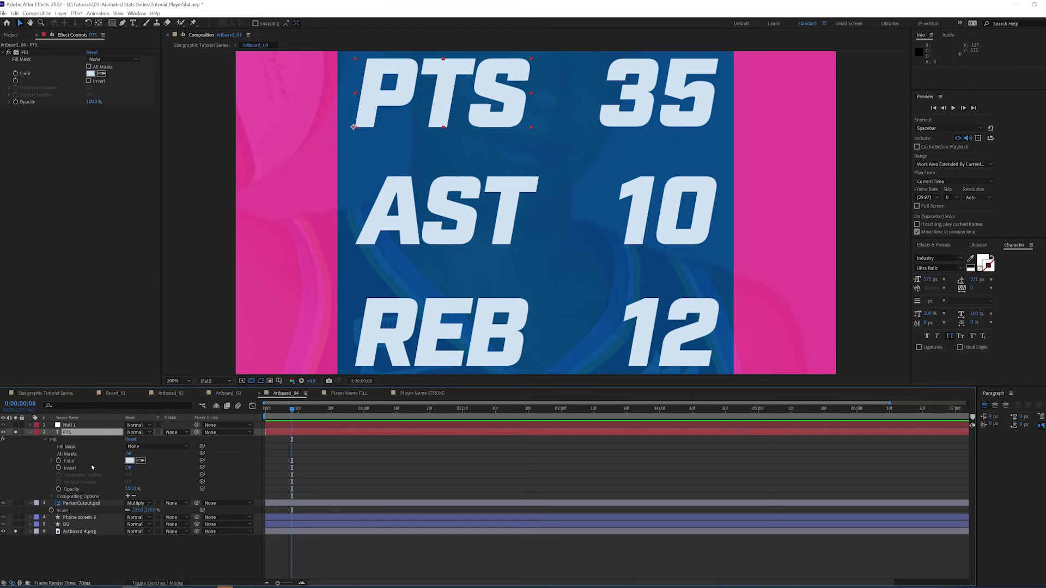
{"action": "left_click", "coordinate": [30, 432]}
- Unsolo Artboard 4.png and tighten the kerning between the T and S of the PTS text against a plain background
{"action": "double_click", "coordinate": [58, 433]}
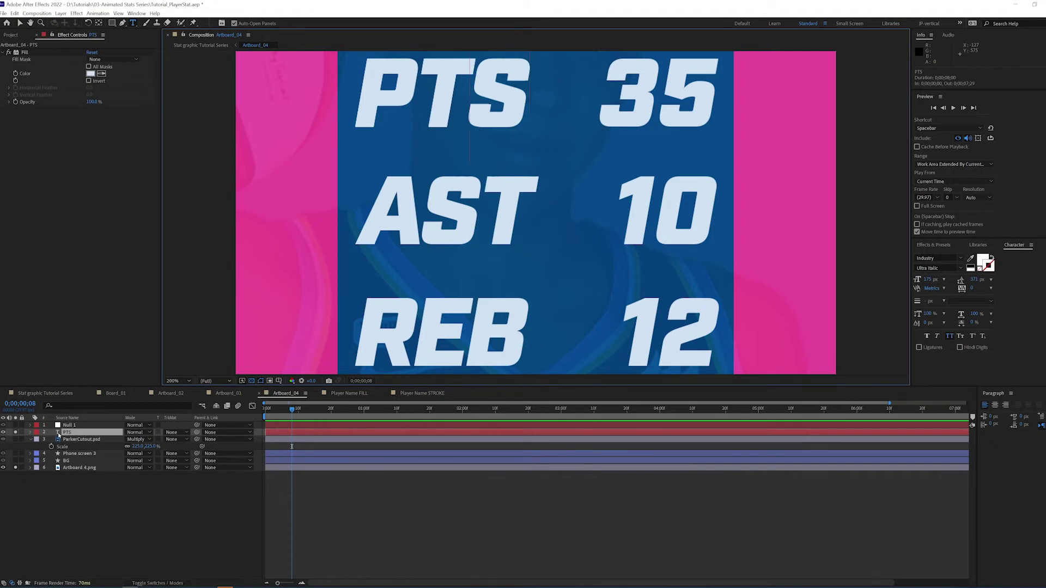
{"action": "left_click", "coordinate": [16, 469]}
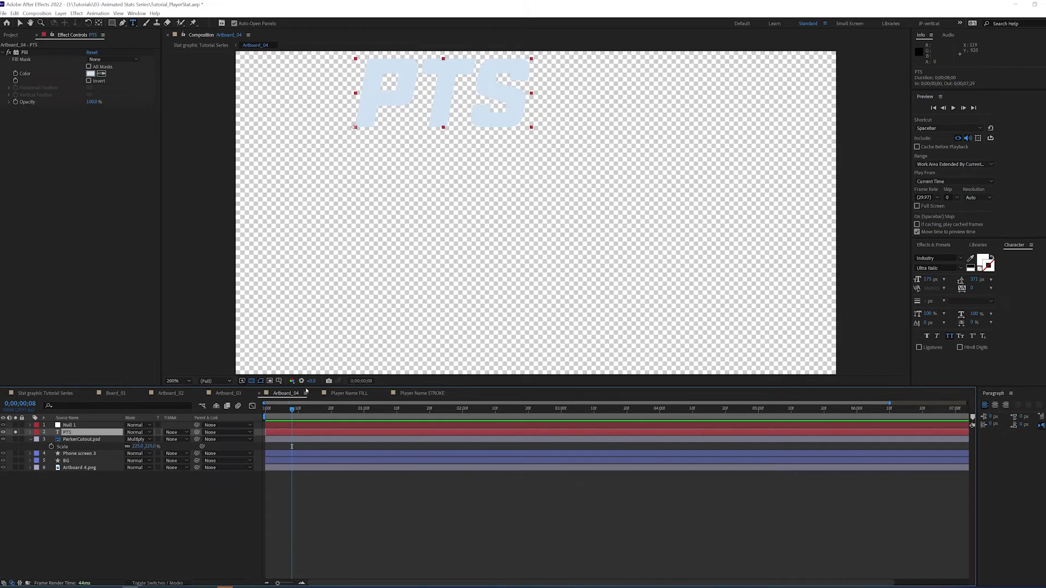
{"action": "left_click", "coordinate": [252, 381]}
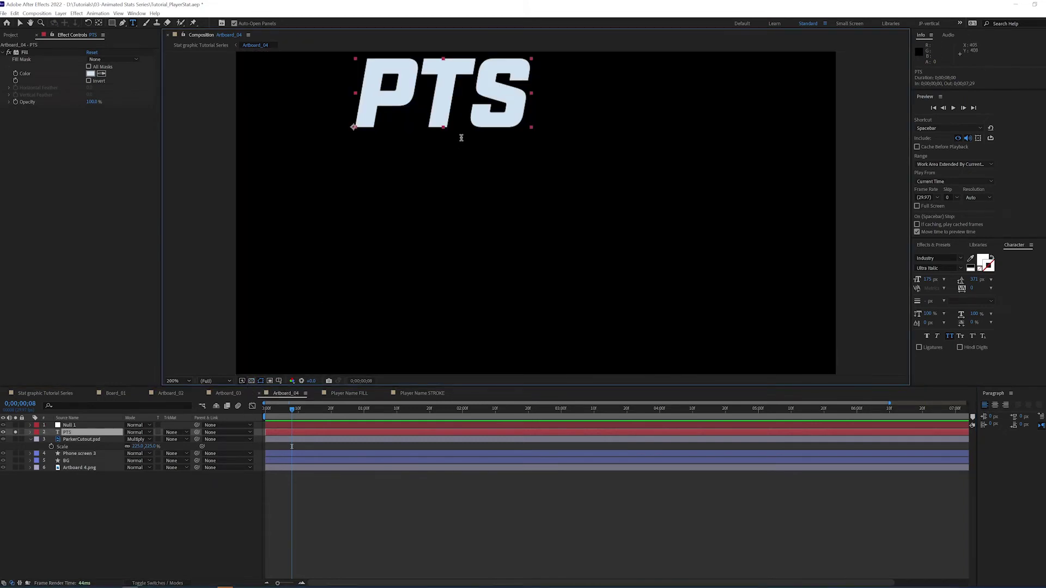
{"action": "left_click", "coordinate": [471, 103]}
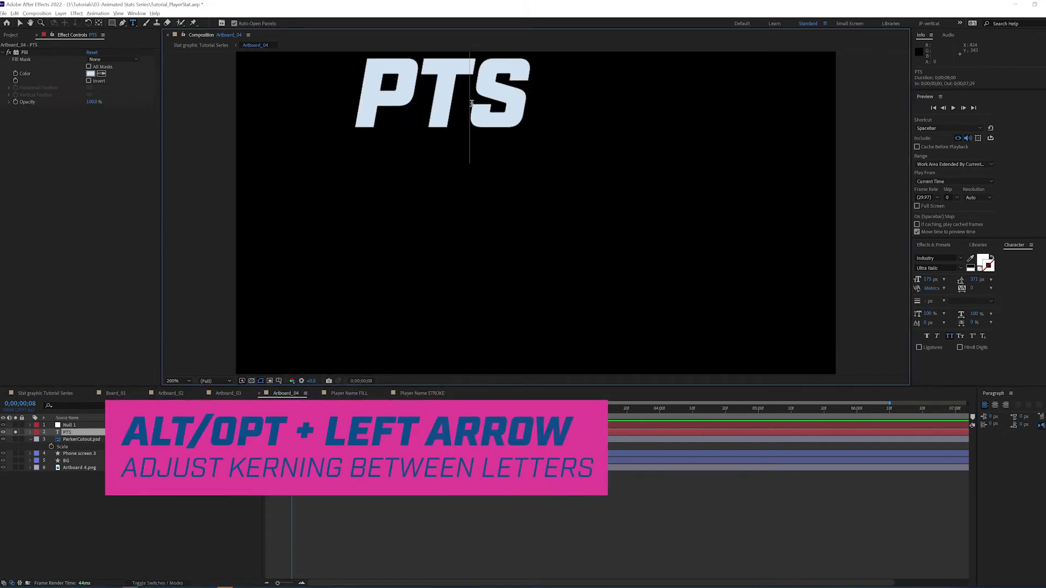
{"action": "key", "text": "alt+Left"}
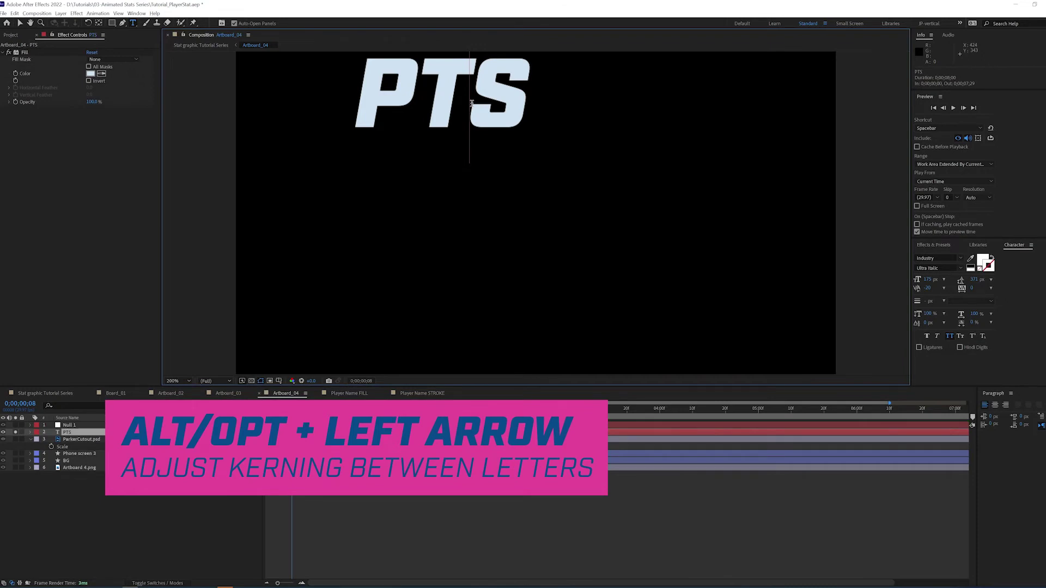
{"action": "key", "text": "Left"}
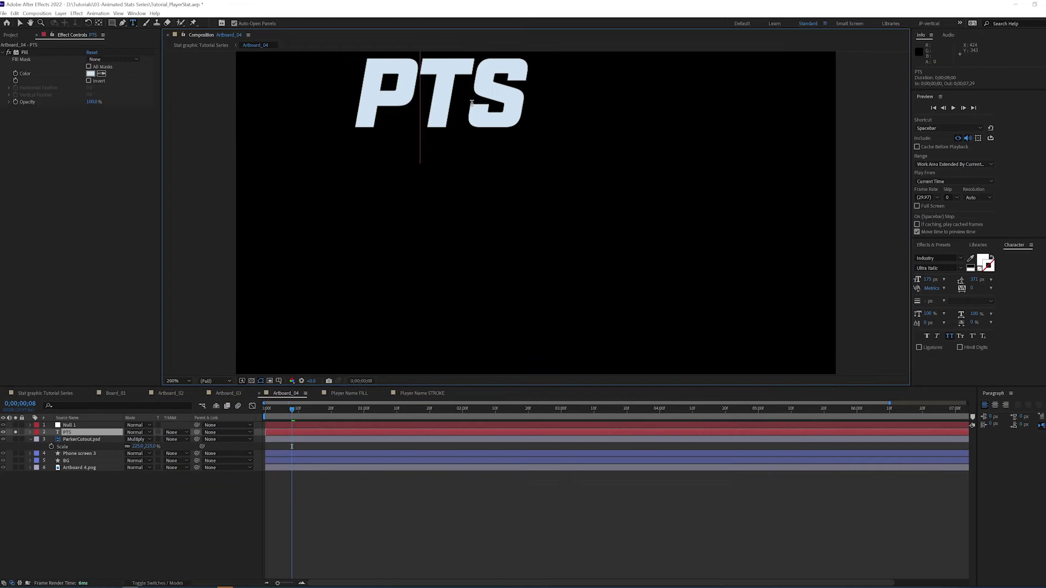
{"action": "key", "text": "Left"}
{"action": "key", "text": "Right"}
- Solo Artboard 4.png again, then duplicate PTS beneath the original and change the copy's text to AST
{"action": "left_click", "coordinate": [15, 467]}
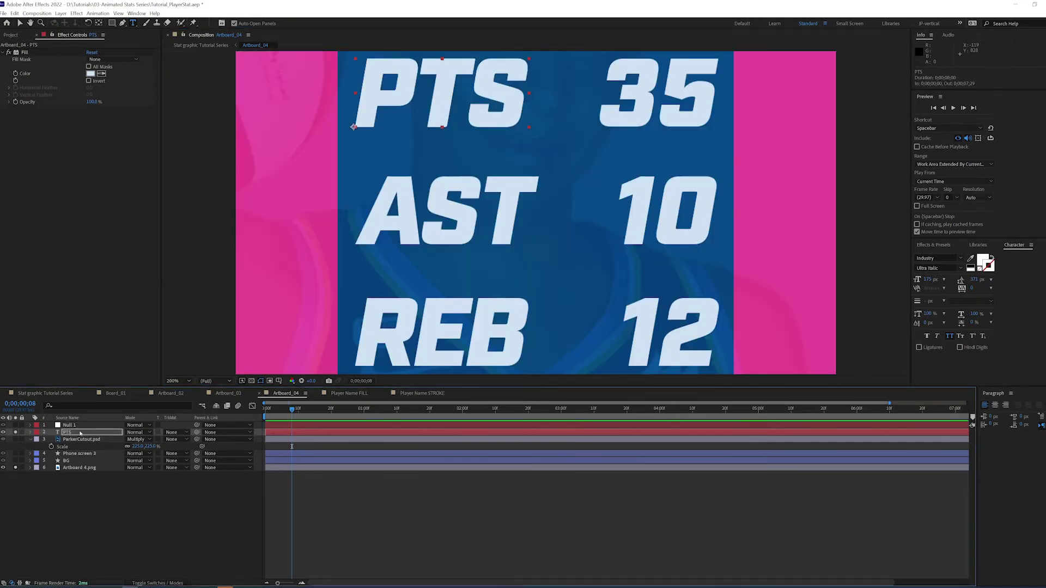
{"action": "key", "text": "ctrl+d"}
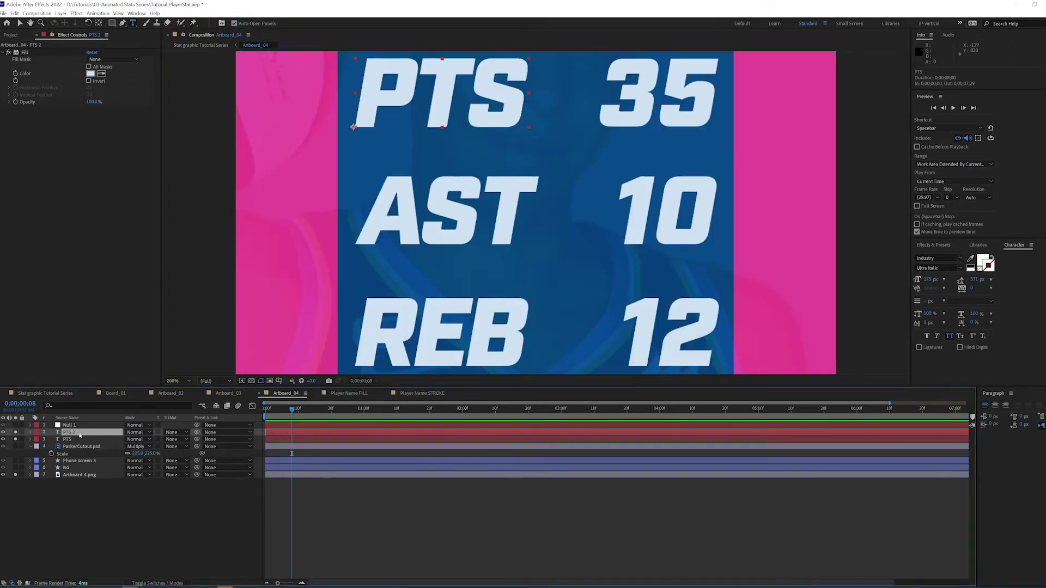
{"action": "left_click_drag", "start_coordinate": [78, 439], "coordinate": [78, 447]}
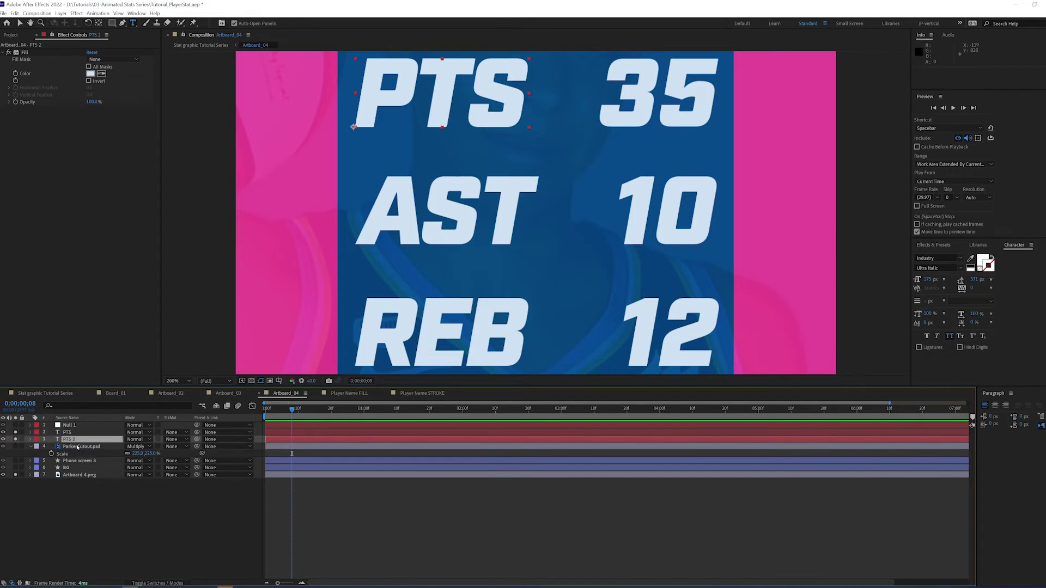
{"action": "double_click", "coordinate": [56, 440]}
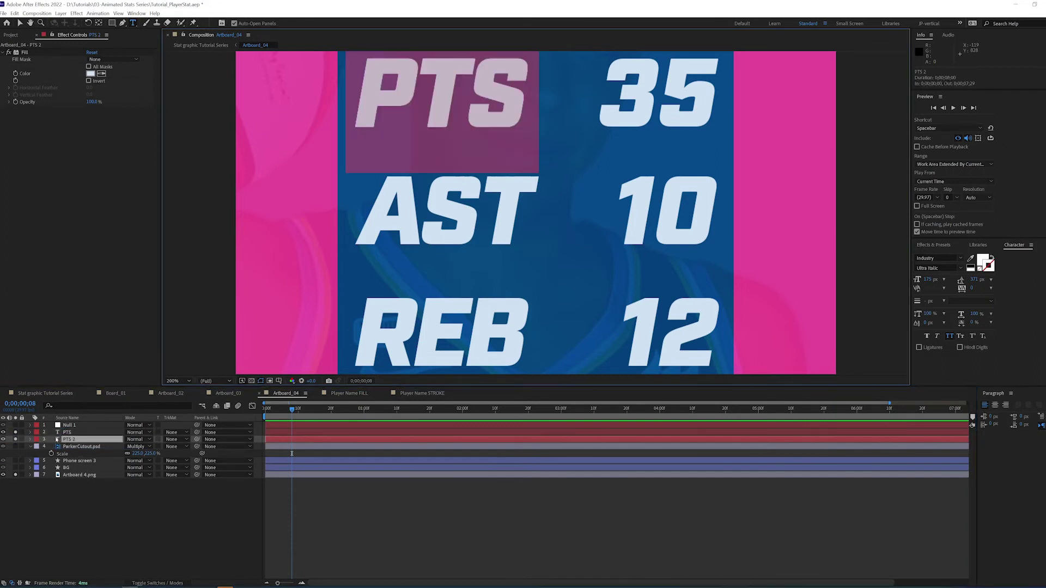
{"action": "type", "text": "AST"}
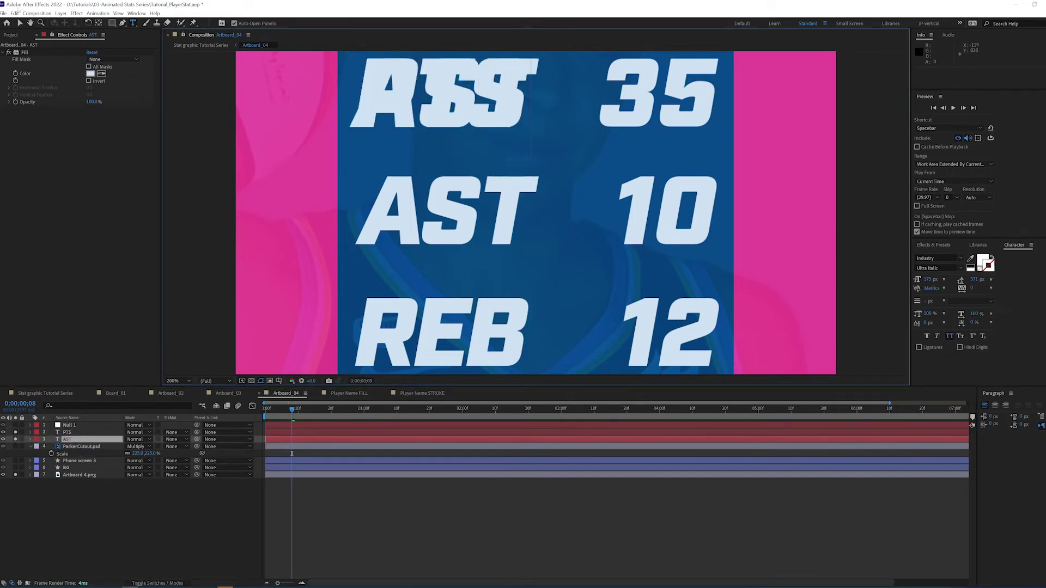
- Move the AST text straight down and nudge it into alignment with the AST label in the reference artboard
{"action": "left_click", "coordinate": [19, 23]}
{"action": "left_click_drag", "start_coordinate": [457, 125], "coordinate": [457, 220]}
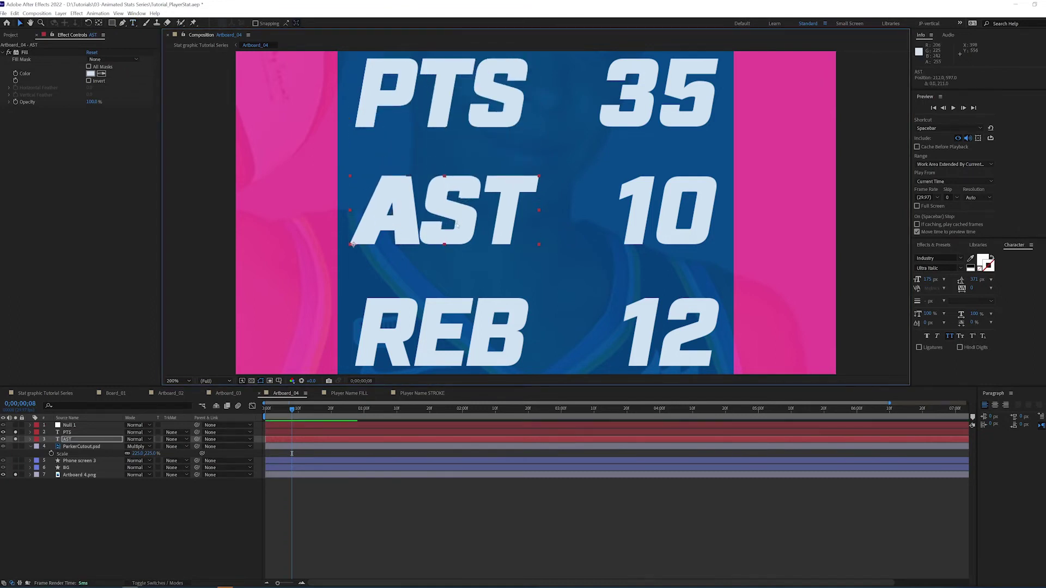
{"action": "key", "text": "period"}
{"action": "key", "text": "Right"}
{"action": "key", "text": "Right"}
{"action": "key", "text": "Right"}
{"action": "key", "text": "Right"}
{"action": "key", "text": "Right"}
{"action": "key", "text": "Right"}
{"action": "key", "text": "Right"}
{"action": "key", "text": "Right"}
{"action": "key", "text": "Right"}
{"action": "key", "text": "Right"}
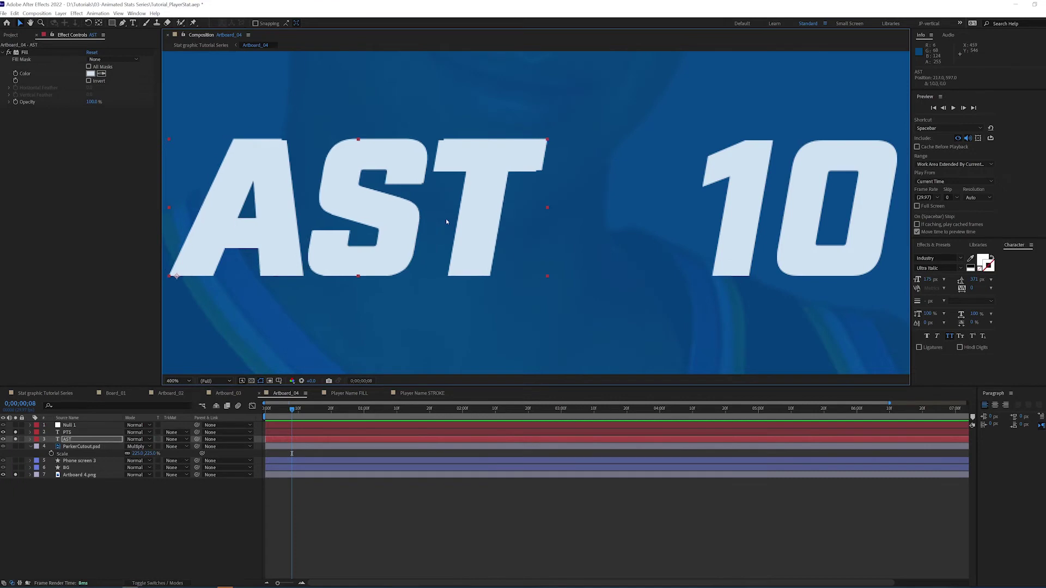
{"action": "key", "text": "Down"}
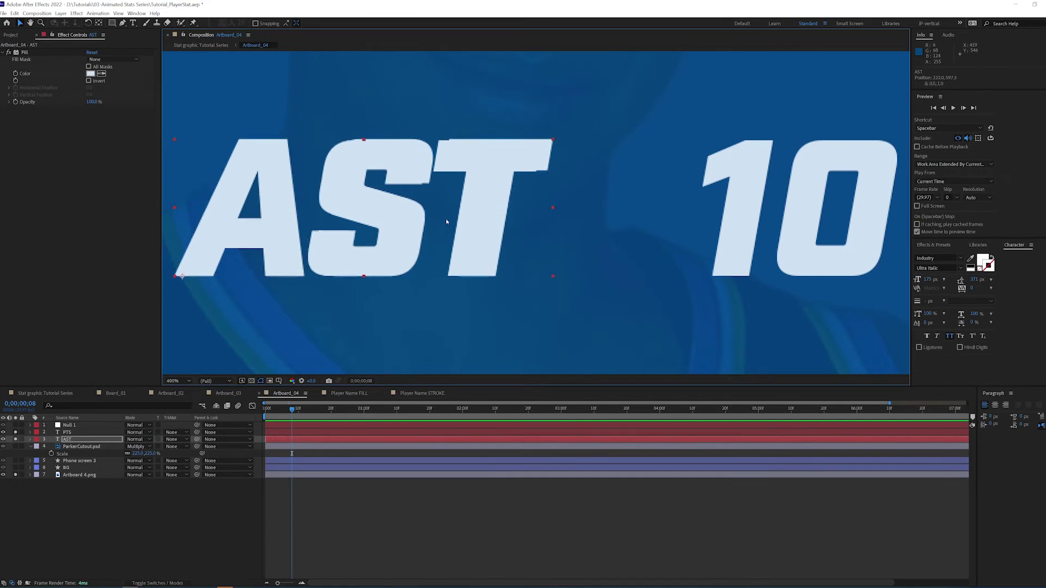
{"action": "key", "text": "Up"}
{"action": "key", "text": "comma"}
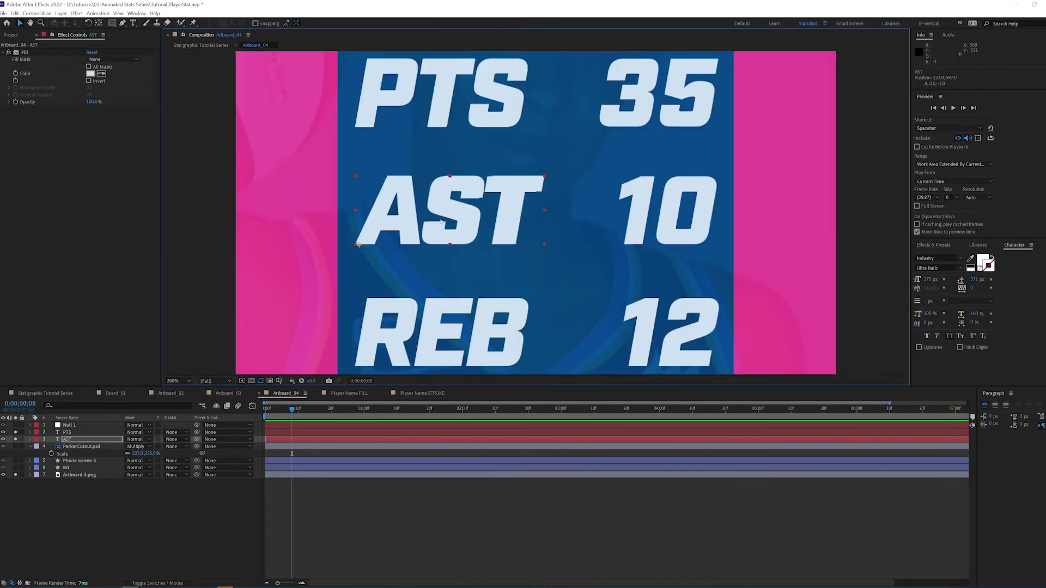
- Unsolo the reference artboard and tighten the kerning to -40 between A and S and between S and T in AST
{"action": "left_click", "coordinate": [16, 474]}
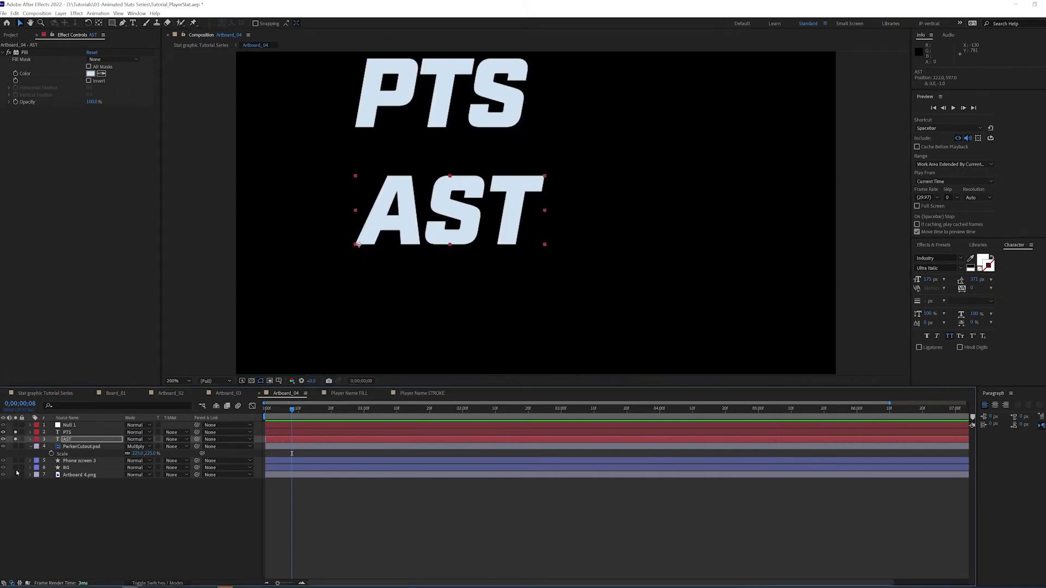
{"action": "double_click", "coordinate": [57, 440]}
{"action": "left_click", "coordinate": [420, 211]}
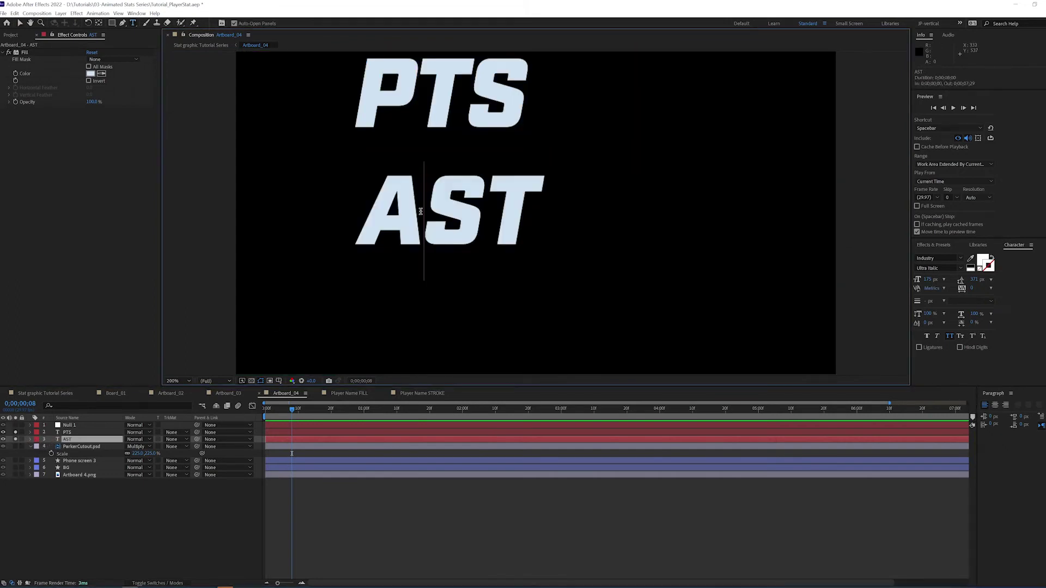
{"action": "key", "text": "alt+Left"}
{"action": "key", "text": "alt+Left"}
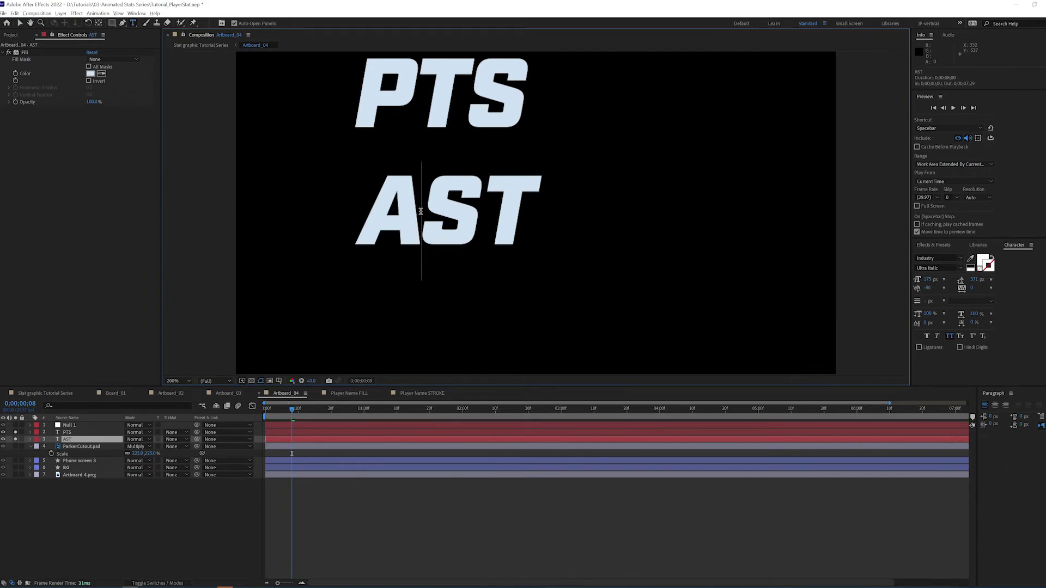
{"action": "key", "text": "Right"}
{"action": "key", "text": "alt+Left"}
{"action": "key", "text": "alt+Left"}
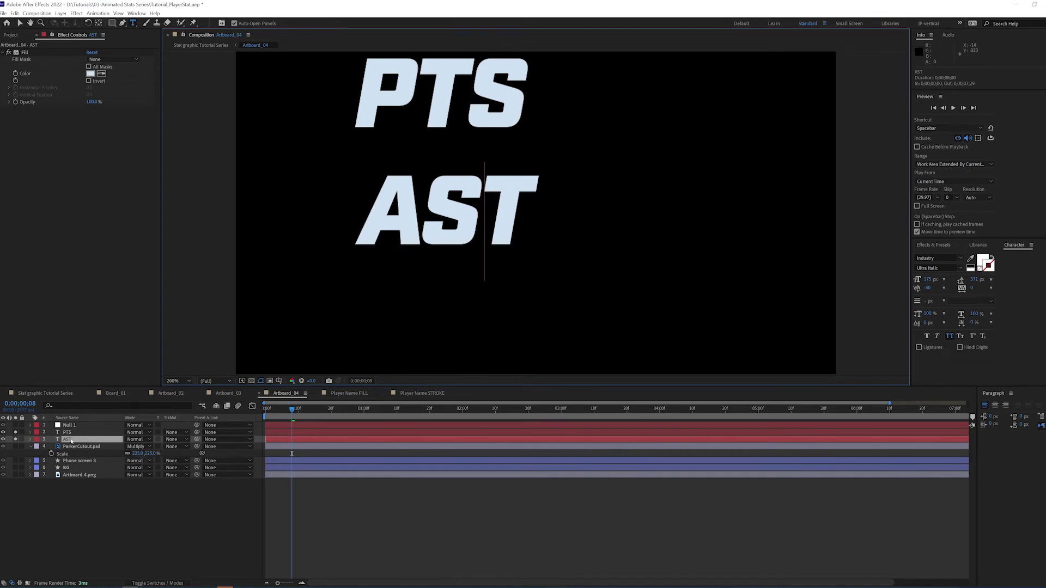
- Duplicate the AST layer, place the copy beneath it, and change its text to REB
{"action": "left_click", "coordinate": [71, 440]}
{"action": "key", "text": "ctrl+d"}
{"action": "left_click_drag", "start_coordinate": [69, 441], "coordinate": [71, 449]}
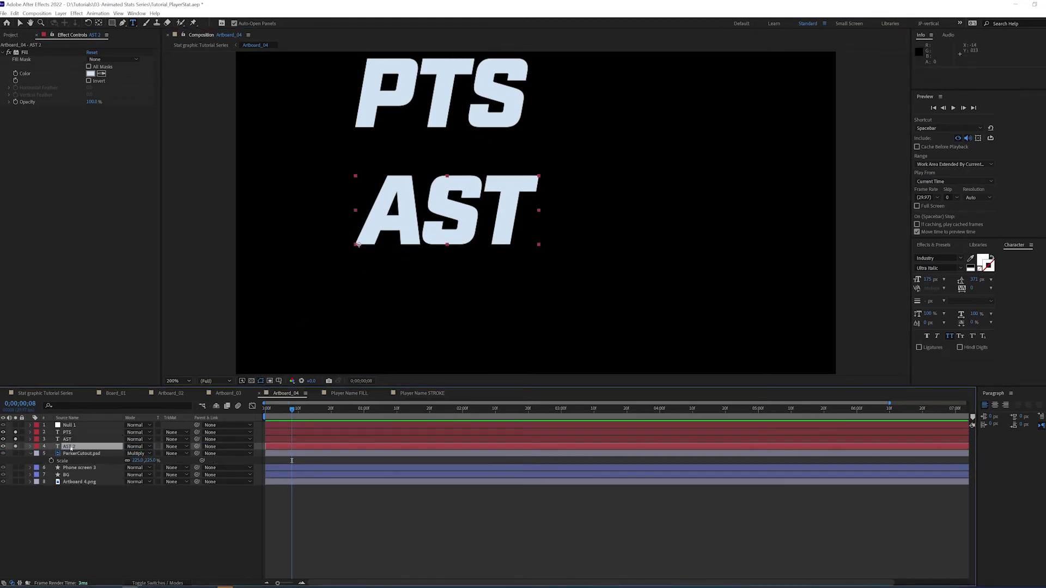
{"action": "double_click", "coordinate": [56, 448]}
{"action": "type", "text": "REB"}
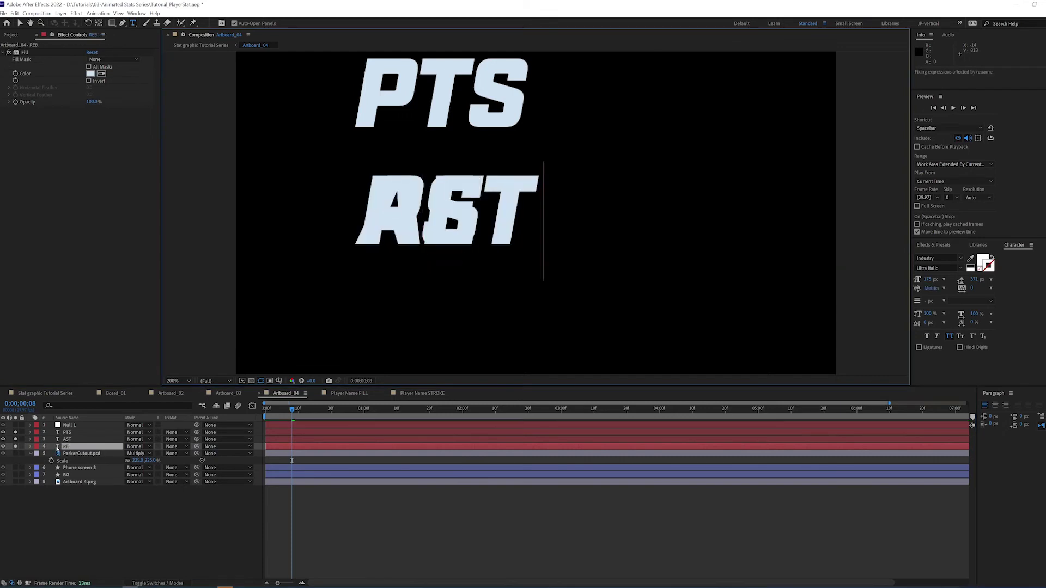
- Solo Artboard 4.png and move the REB text down to align with the REB label in the reference artboard
{"action": "left_click", "coordinate": [15, 481]}
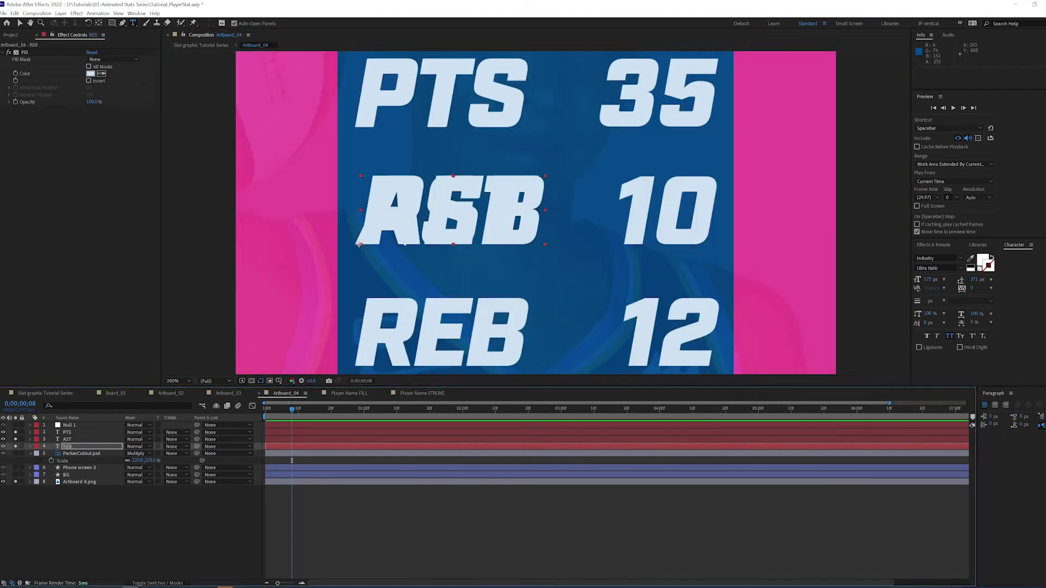
{"action": "key", "text": "v"}
{"action": "left_click_drag", "start_coordinate": [436, 216], "coordinate": [436, 338]}
{"action": "key", "text": "period"}
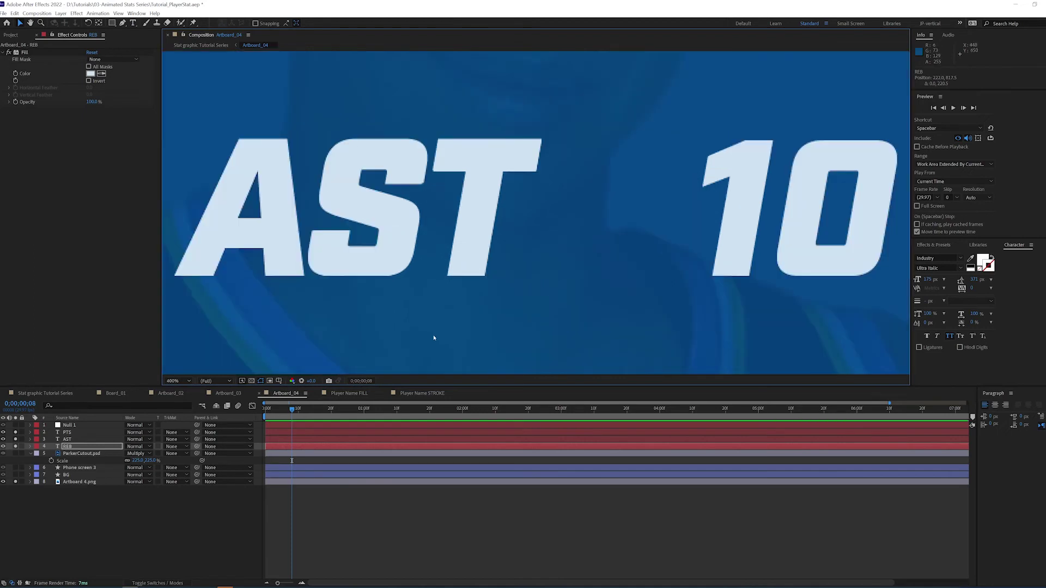
{"action": "left_click_drag", "start_coordinate": [361, 339], "coordinate": [448, 147]}
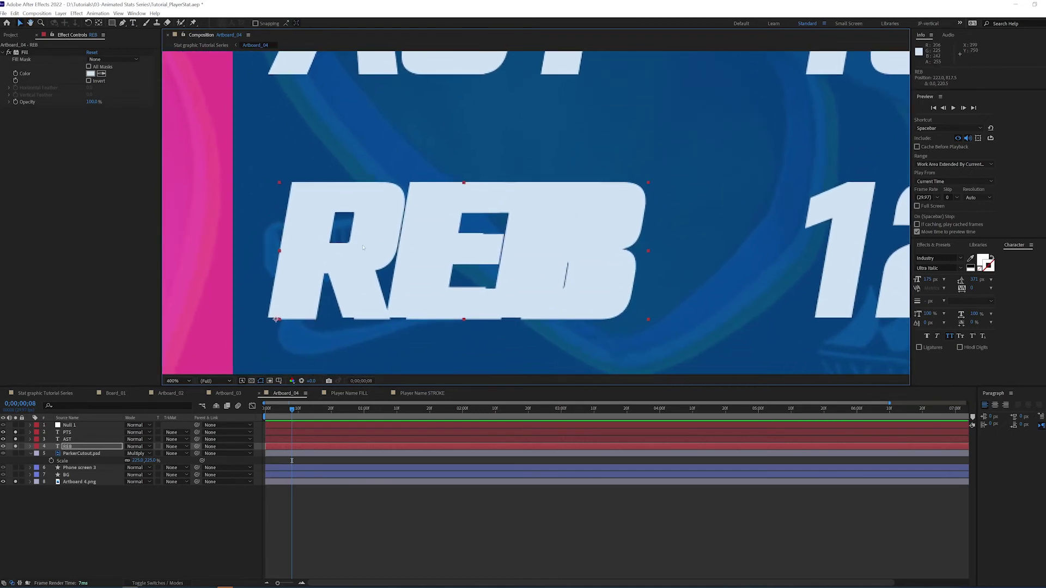
{"action": "left_click_drag", "start_coordinate": [363, 247], "coordinate": [353, 248]}
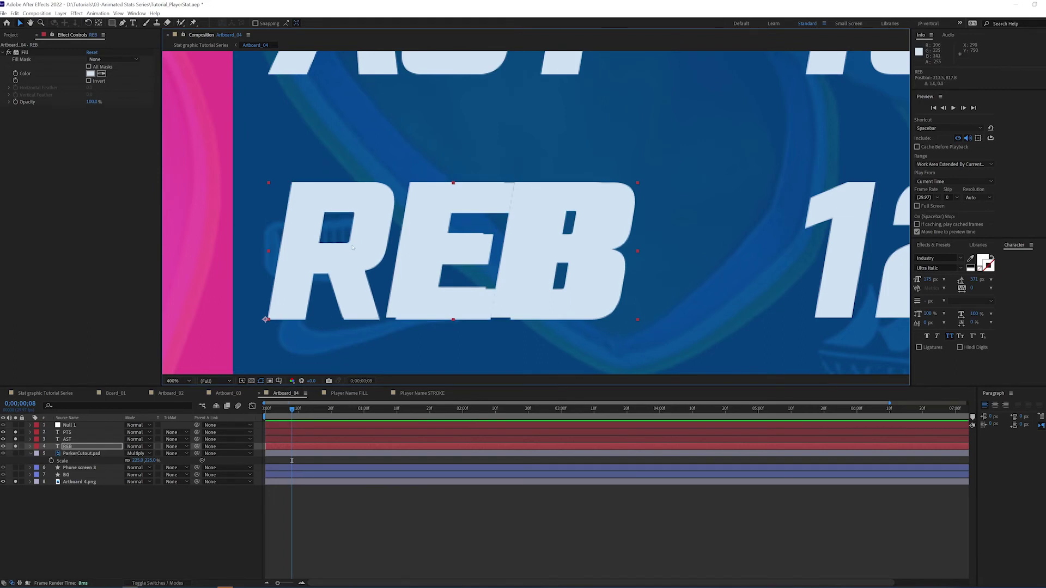
- Unsolo Artboard 4.png and tighten the REB kerning, using -40 between R and E and also closing the gap between E and B
{"action": "left_click", "coordinate": [16, 483]}
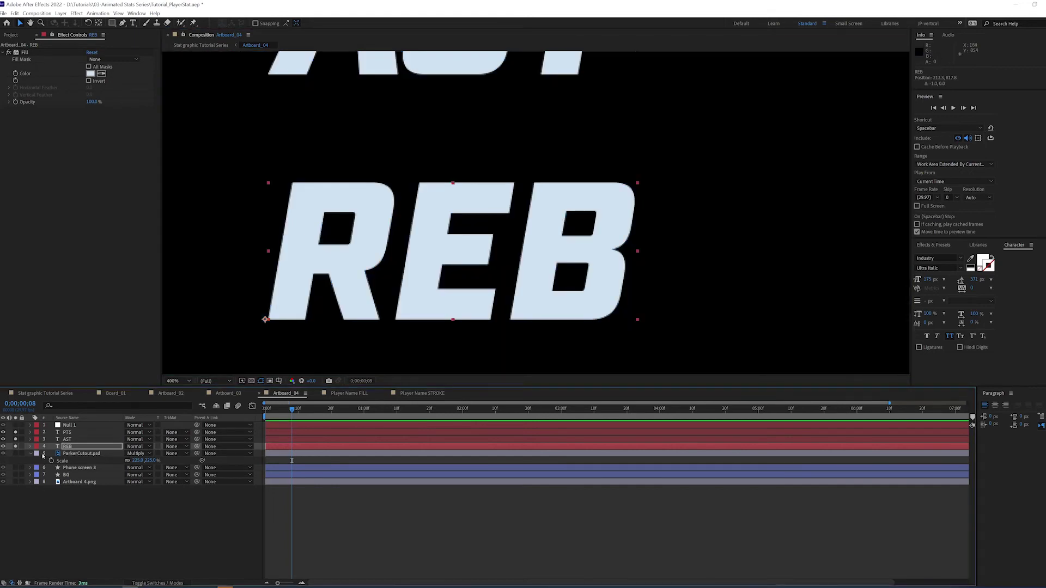
{"action": "double_click", "coordinate": [58, 447]}
{"action": "left_click", "coordinate": [392, 300]}
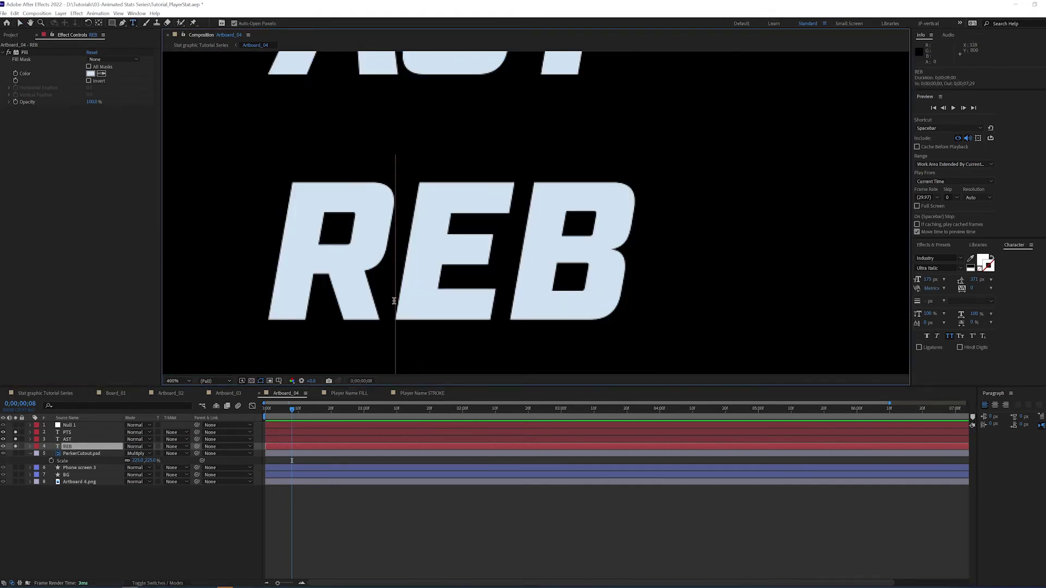
{"action": "key", "text": "alt+Left"}
{"action": "key", "text": "alt+Left"}
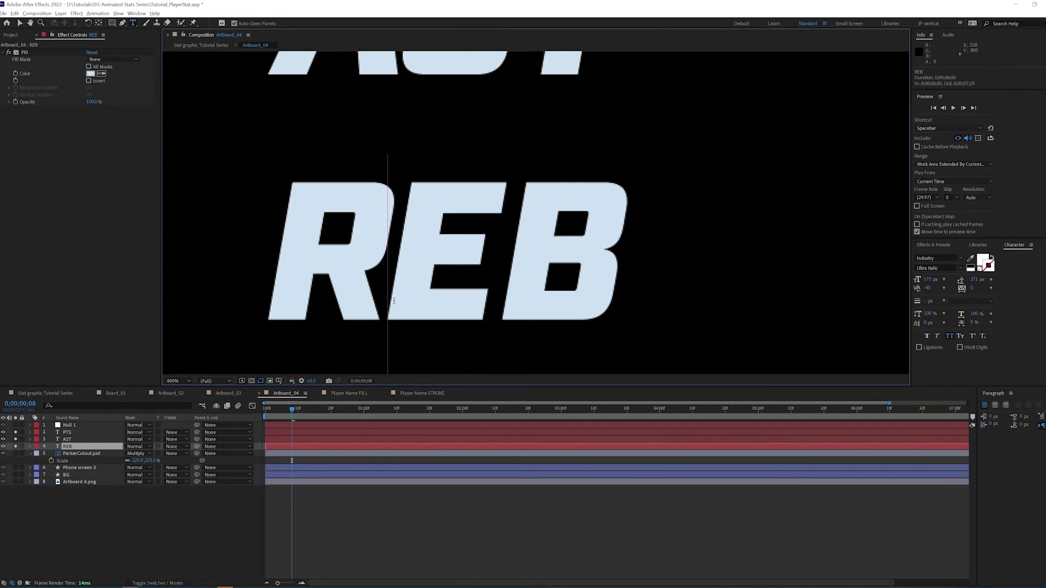
{"action": "key", "text": "alt+Left"}
{"action": "key", "text": "alt+Right"}
{"action": "key", "text": "Right"}
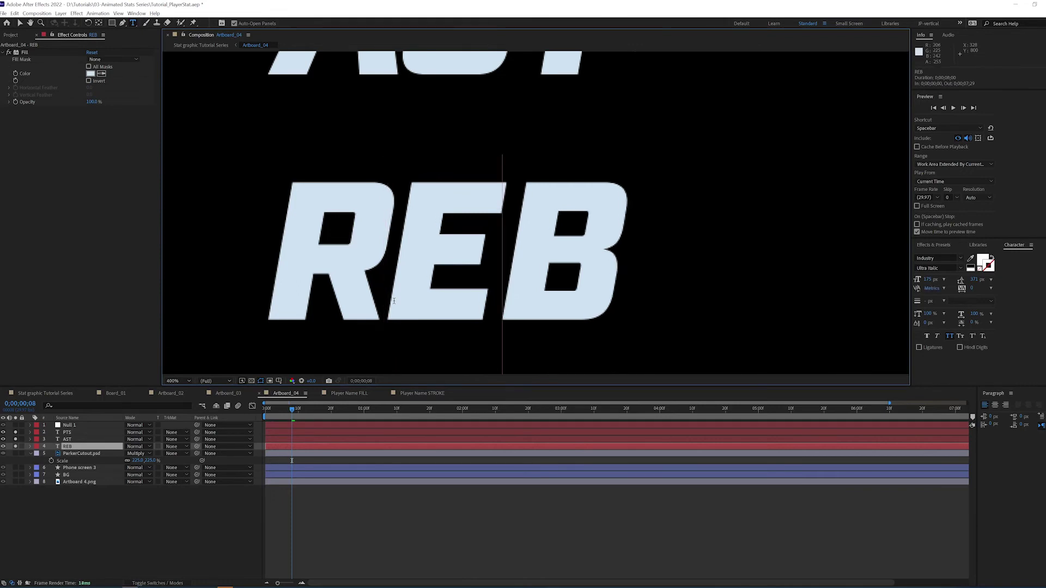
{"action": "key", "text": "alt+Left"}
{"action": "key", "text": "alt+Left"}
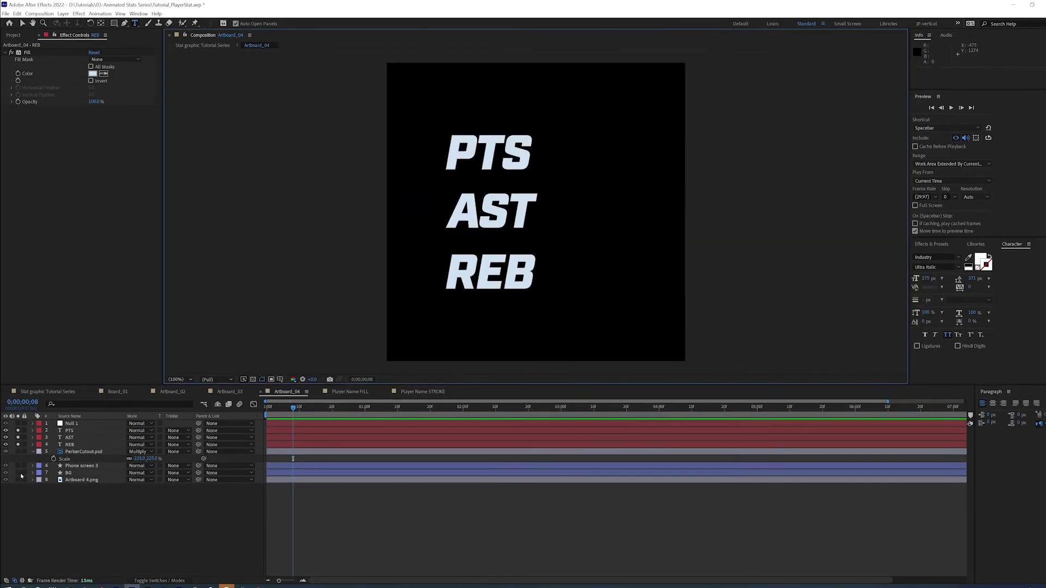
- Solo the Artboard 4.png reference layer and widen the paragraph settings area to make room for its alignment options
{"action": "left_click", "coordinate": [18, 480]}
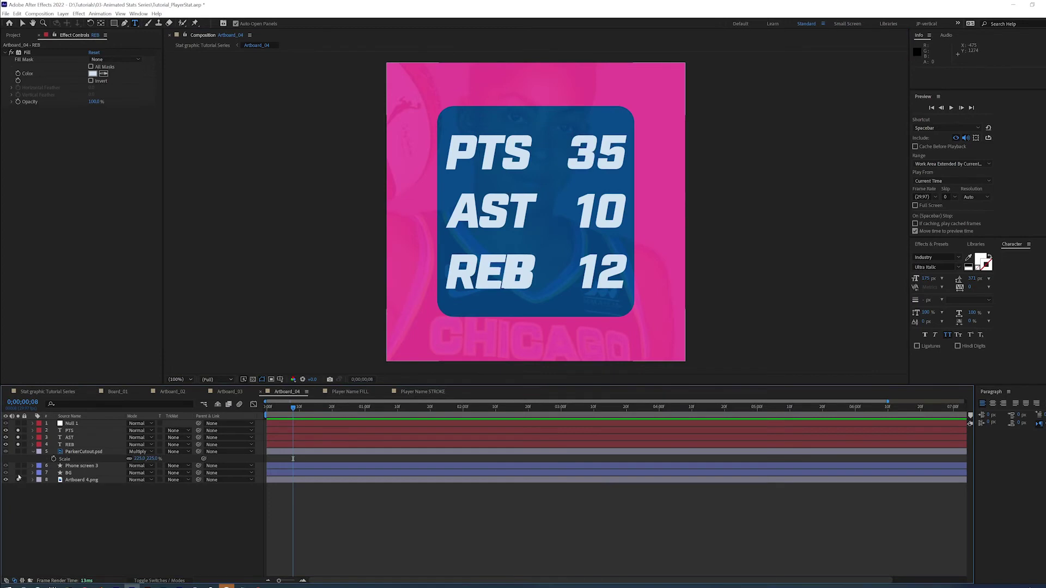
{"action": "left_click", "coordinate": [62, 432]}
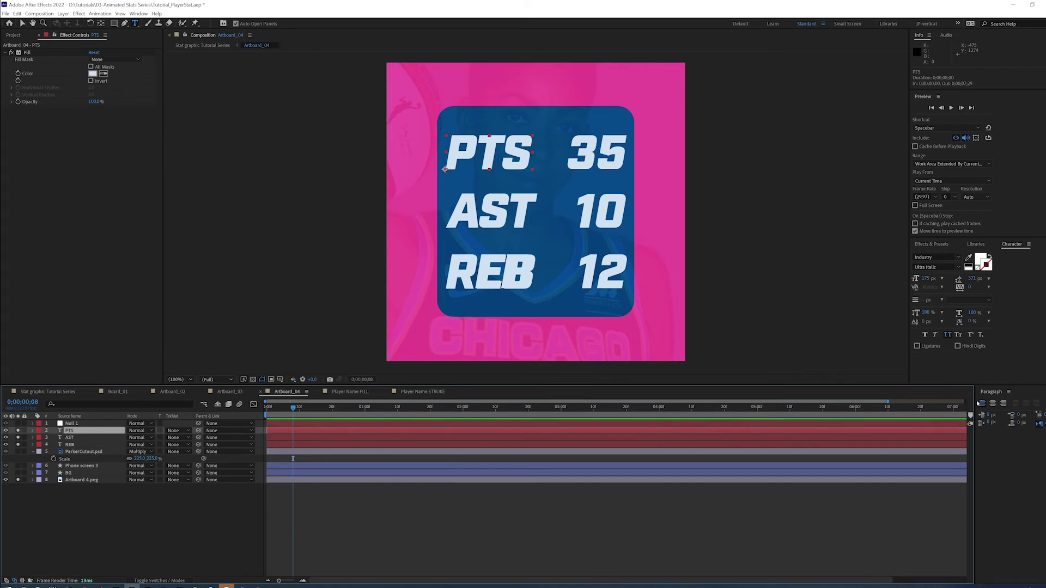
{"action": "left_click_drag", "start_coordinate": [976, 404], "coordinate": [924, 403]}
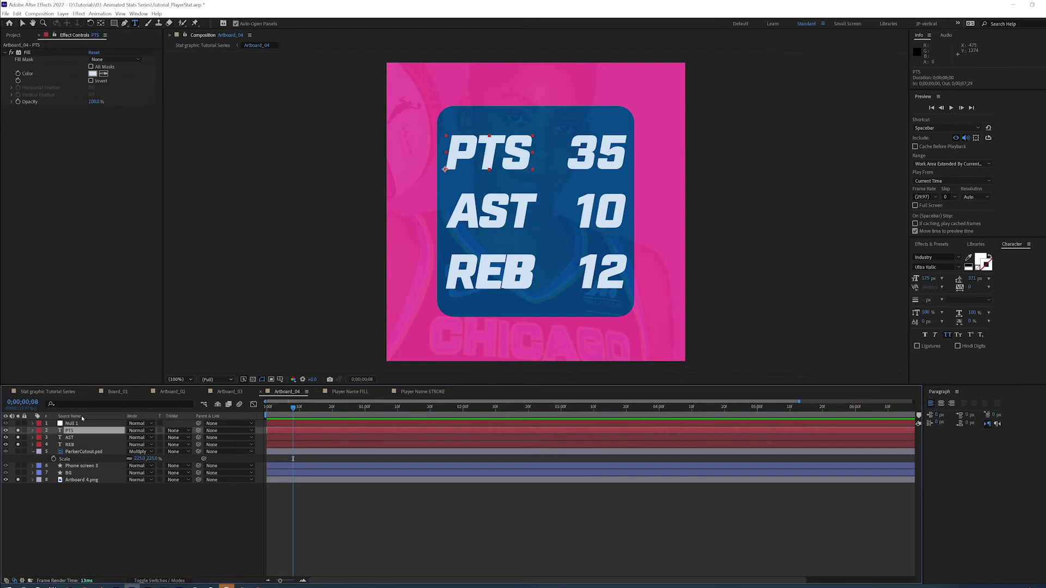
{"action": "left_click", "coordinate": [66, 446], "text": "shift"}
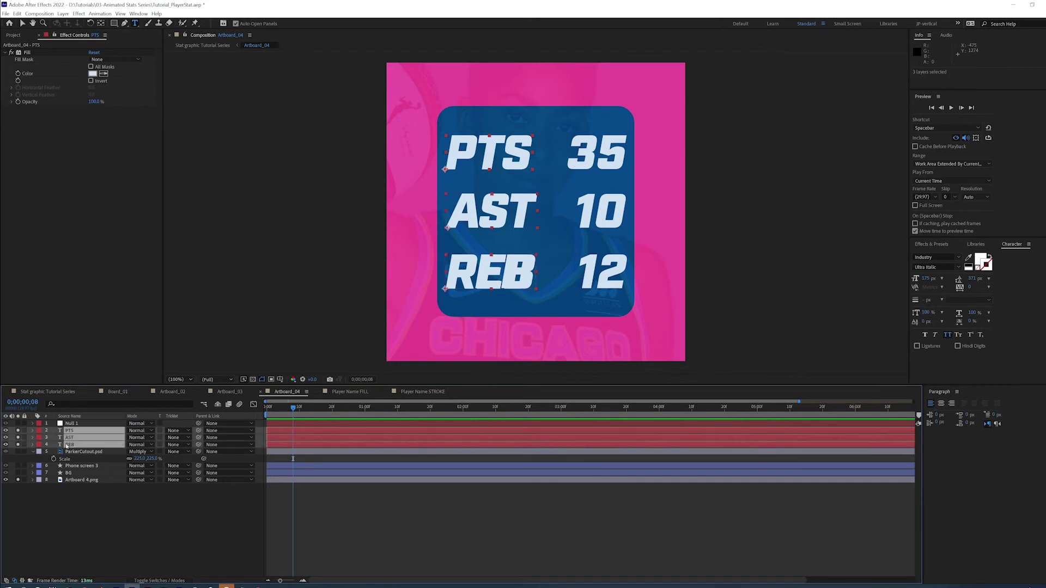
{"action": "left_click", "coordinate": [74, 502]}
- Duplicate the PTS text layer, place the copy beneath the original, and change its text to 35
{"action": "left_click", "coordinate": [60, 431]}
{"action": "key", "text": "ctrl+d"}
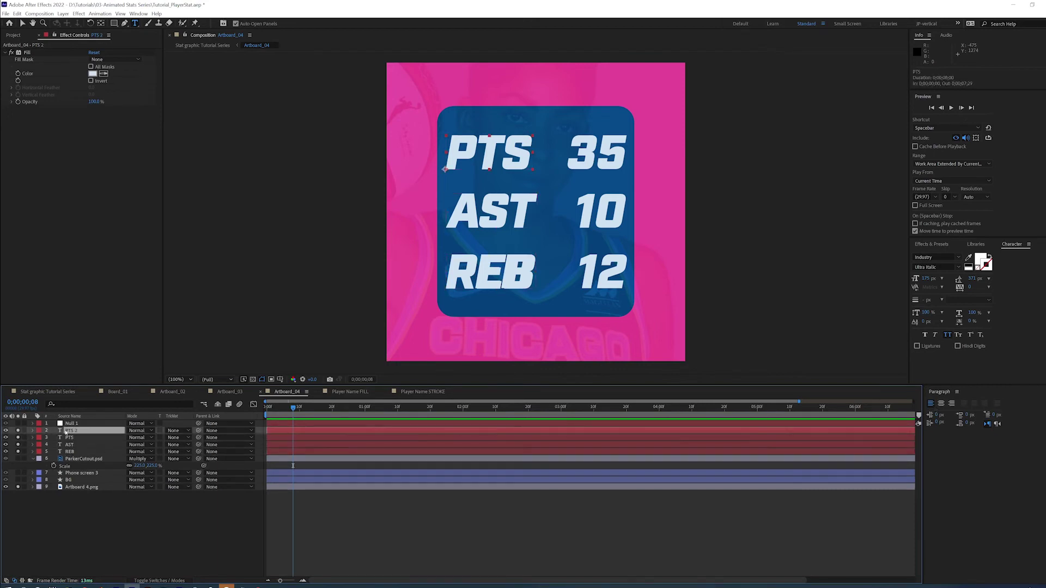
{"action": "left_click_drag", "start_coordinate": [71, 434], "coordinate": [62, 440]}
{"action": "type", "text": "35"}
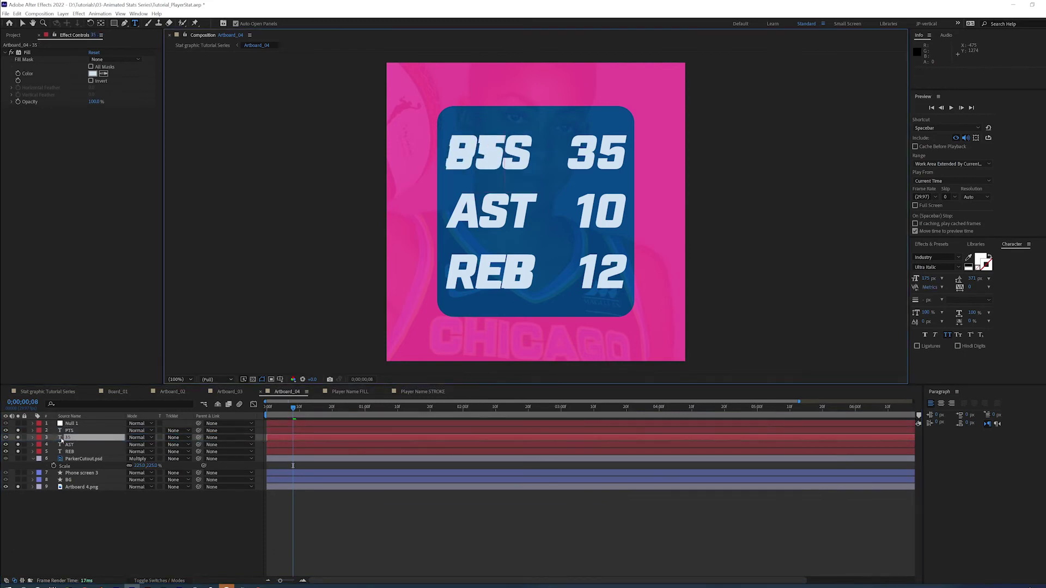
{"action": "left_click", "coordinate": [81, 440]}
{"action": "left_click", "coordinate": [80, 439]}
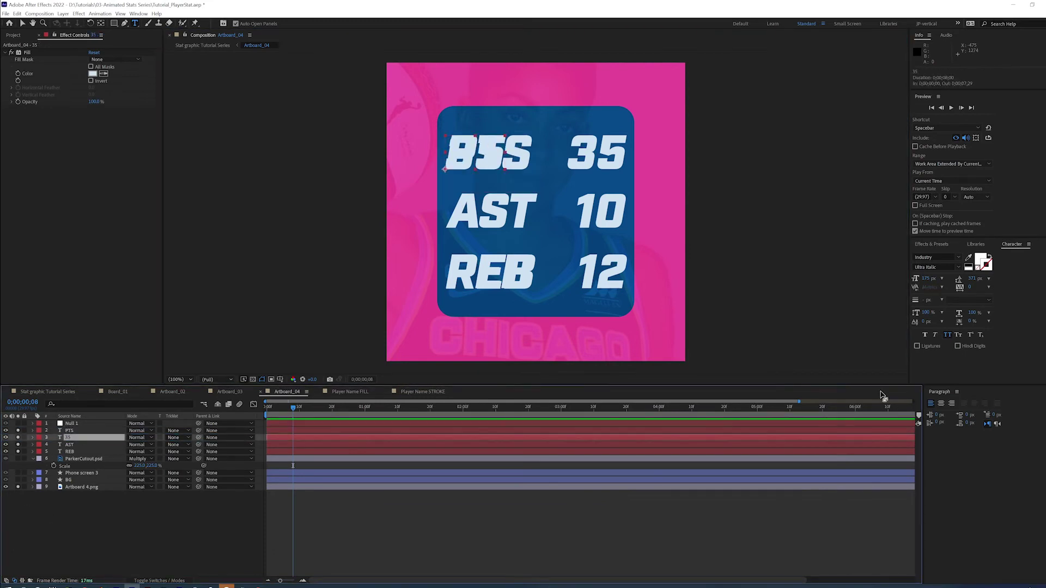
- Right-align the 35 text and move it over the matching 35 in the reference artboard
{"action": "left_click", "coordinate": [952, 405]}
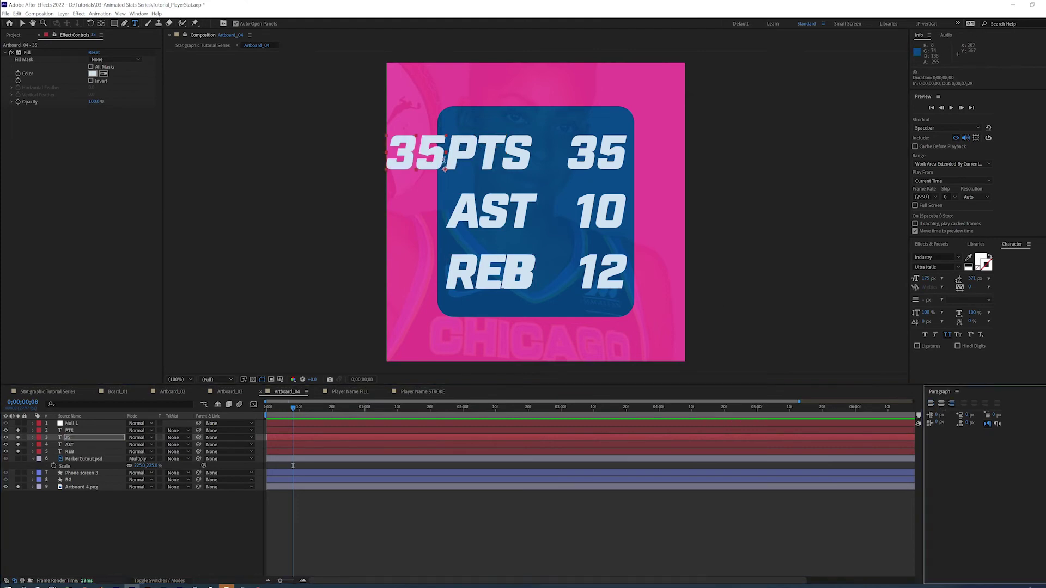
{"action": "key", "text": "v"}
{"action": "left_click_drag", "start_coordinate": [436, 150], "coordinate": [493, 221]}
{"action": "scroll", "coordinate": [616, 157], "scroll_direction": "up", "scroll_amount": 2}
{"action": "scroll", "coordinate": [617, 156], "scroll_direction": "down", "scroll_amount": 1}
{"action": "key", "text": "period"}
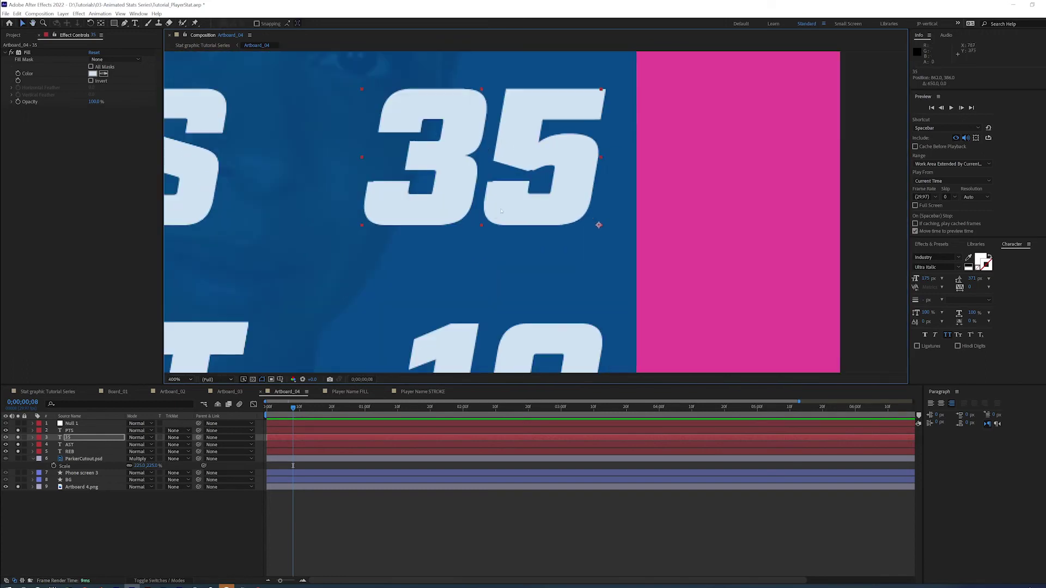
- Unsolo the Artboard 4.png reference layer, keeping the 35 text layer selected
{"action": "double_click", "coordinate": [60, 438]}
{"action": "key", "text": "Escape"}
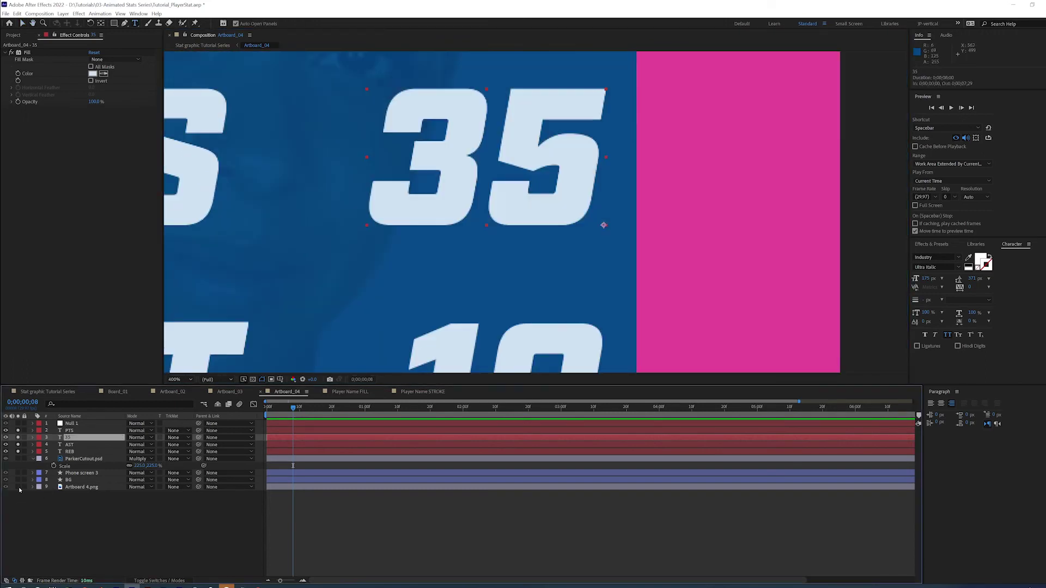
{"action": "left_click", "coordinate": [18, 488]}
- Test the right alignment of the points value by changing its text to 26, to 15, and back to 35
{"action": "double_click", "coordinate": [61, 440]}
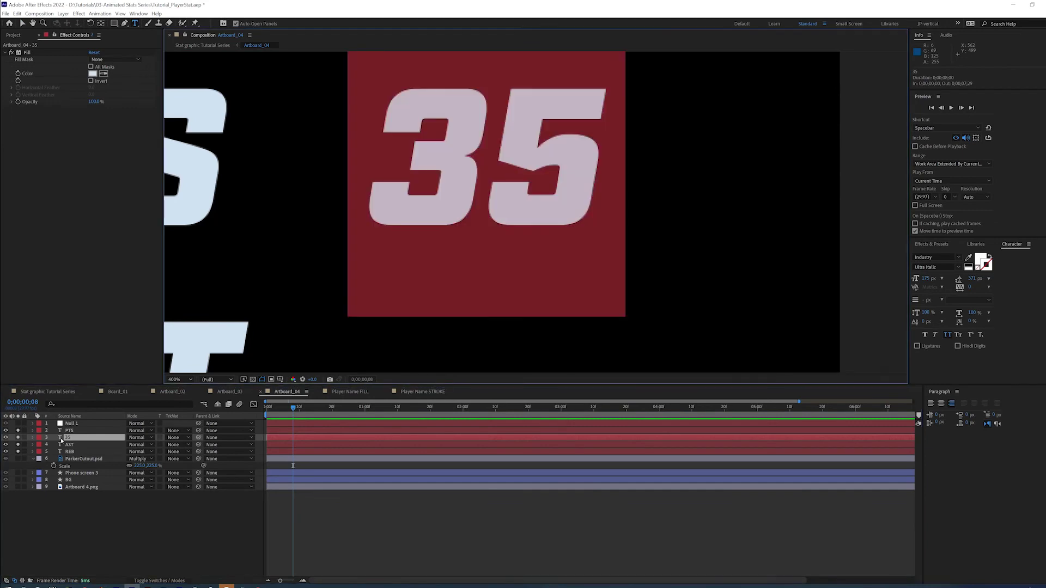
{"action": "type", "text": "26"}
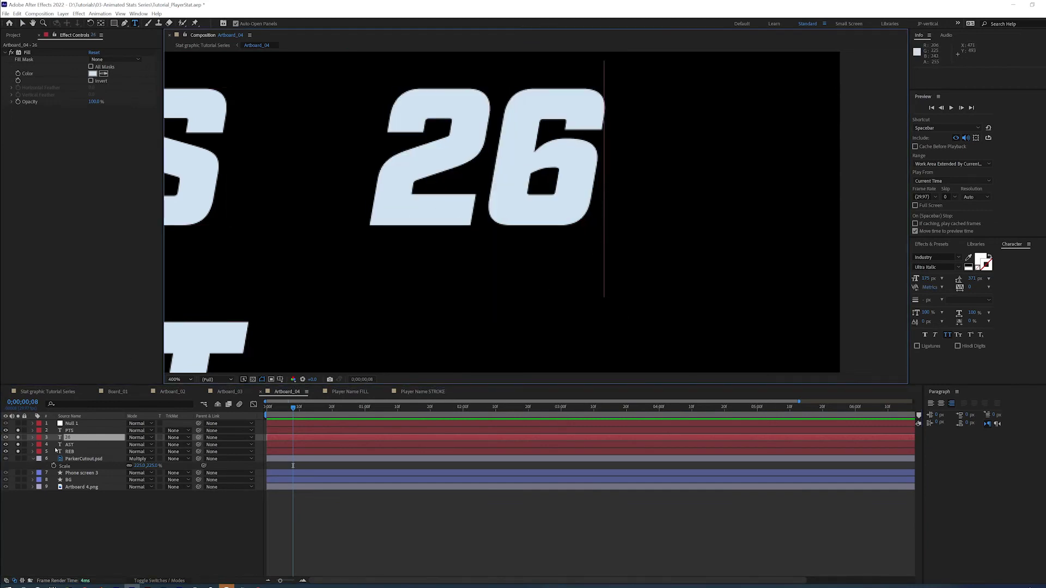
{"action": "double_click", "coordinate": [61, 439]}
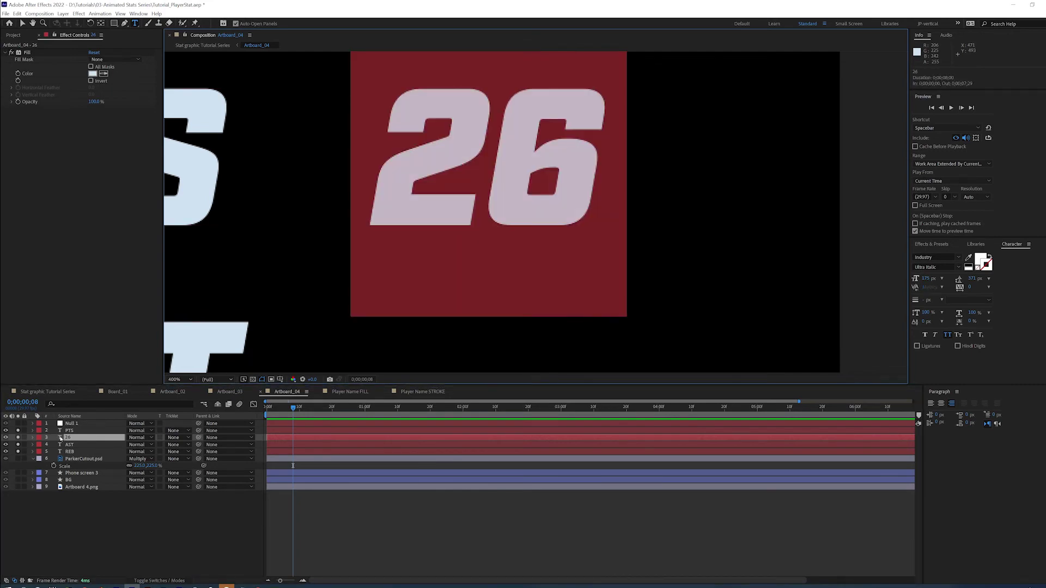
{"action": "type", "text": "15"}
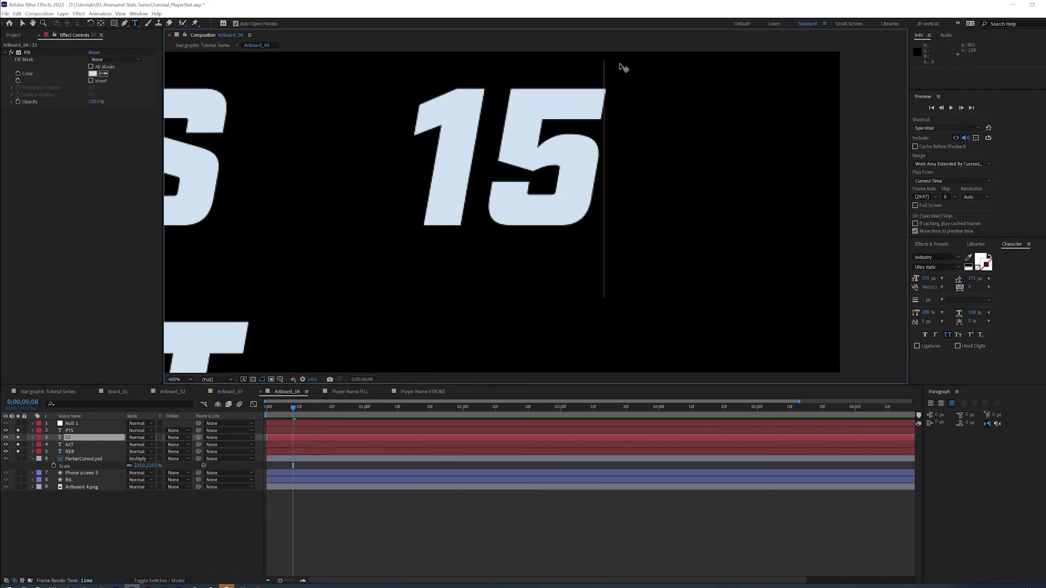
{"action": "double_click", "coordinate": [60, 439]}
{"action": "type", "text": "35"}
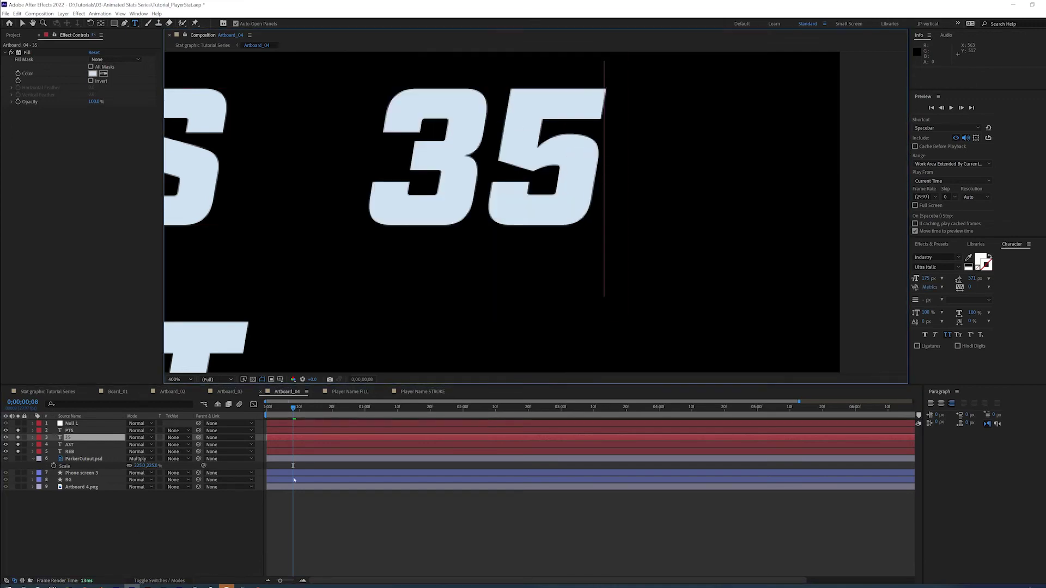
- Tighten the kerning slightly between the 3 and the 5 in the points value and deselect the layer
{"action": "left_click", "coordinate": [497, 172]}
{"action": "key", "text": "alt+Left"}
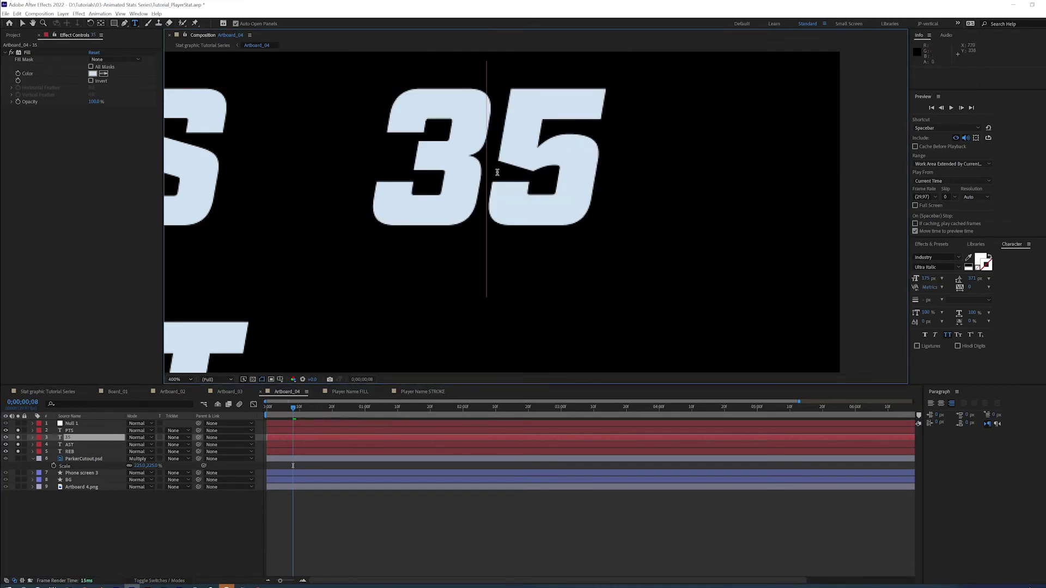
{"action": "left_click", "coordinate": [113, 516]}
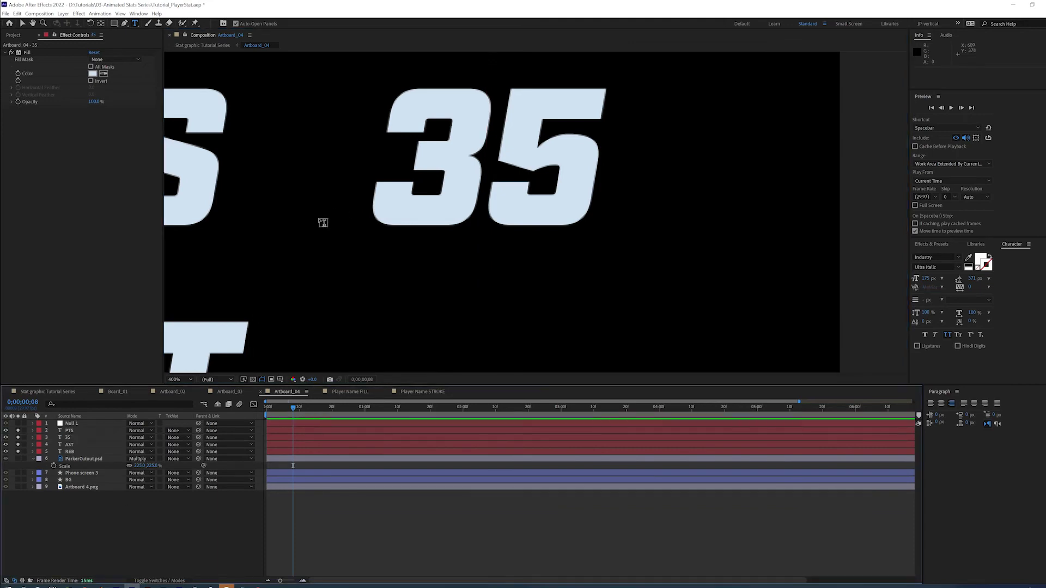
- Duplicate the AST text layer, place the copy beneath the original, and change its text to 10
{"action": "scroll", "coordinate": [312, 227], "scroll_direction": "down", "scroll_amount": 2}
{"action": "left_click_drag", "start_coordinate": [313, 226], "coordinate": [327, 164]}
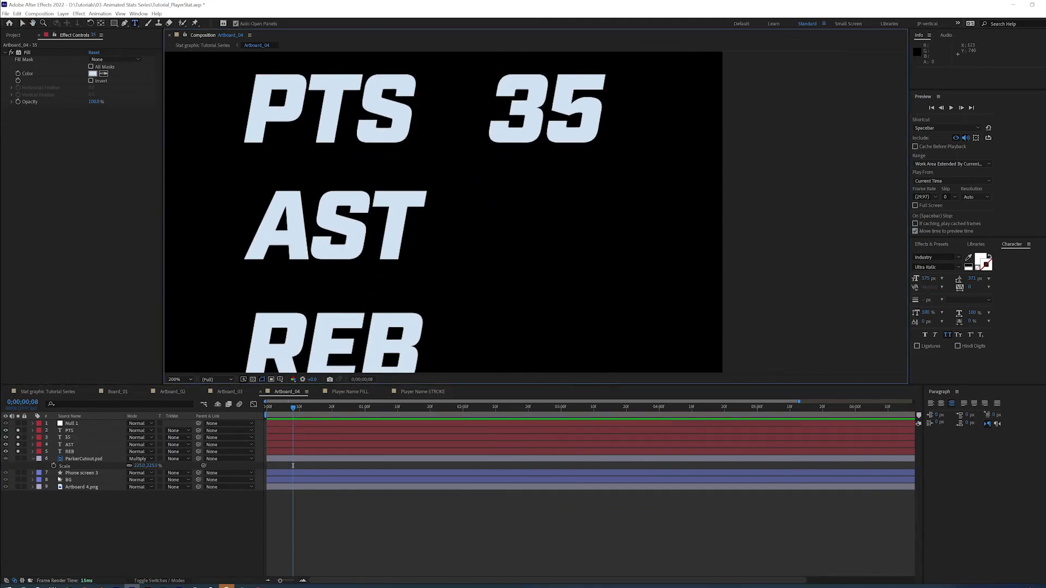
{"action": "left_click", "coordinate": [74, 448]}
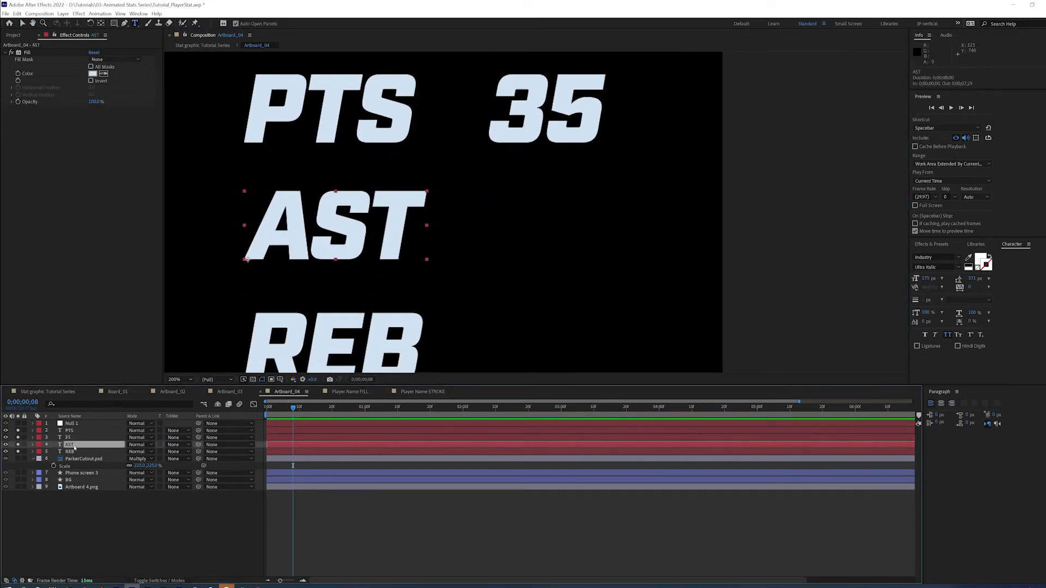
{"action": "key", "text": "ctrl+d"}
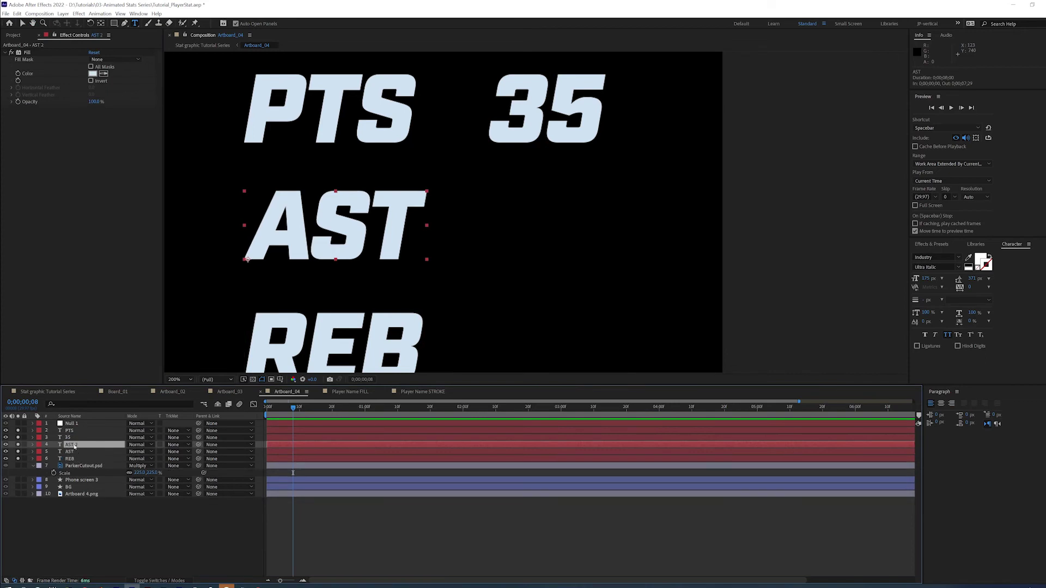
{"action": "key", "text": "ctrl+bracketleft"}
{"action": "double_click", "coordinate": [60, 451]}
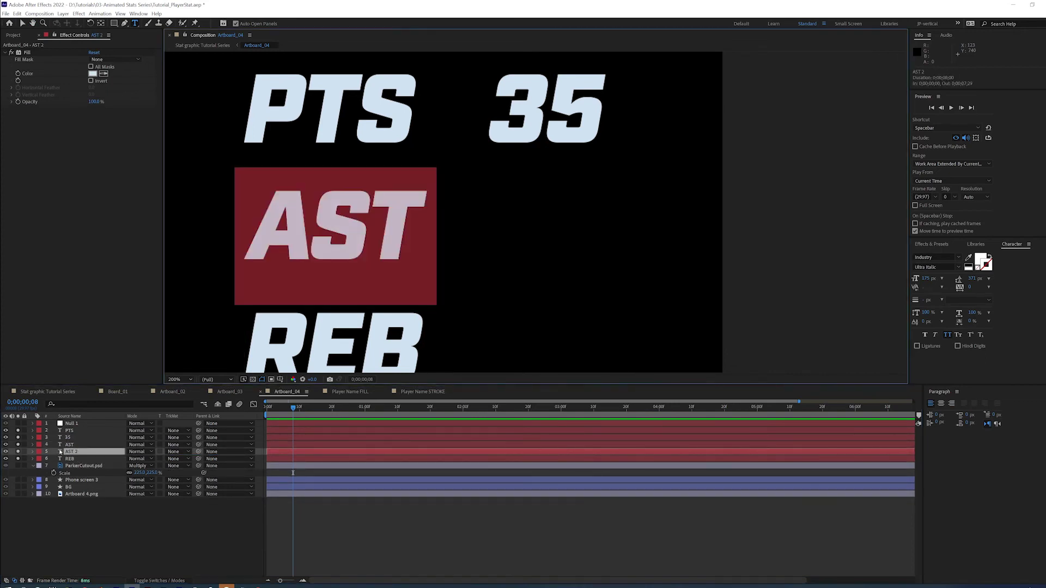
{"action": "type", "text": "10"}
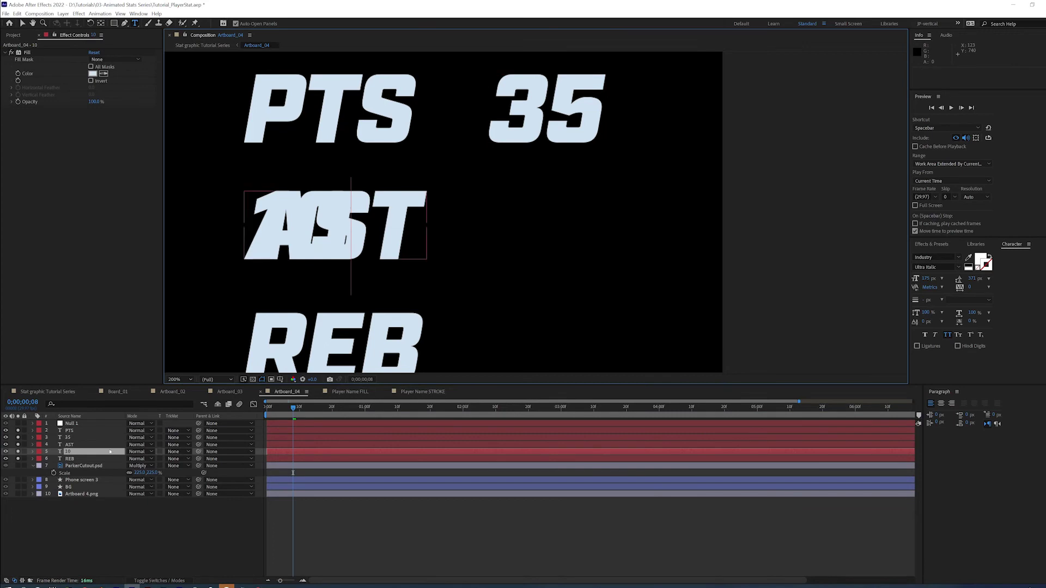
{"action": "left_click", "coordinate": [67, 514]}
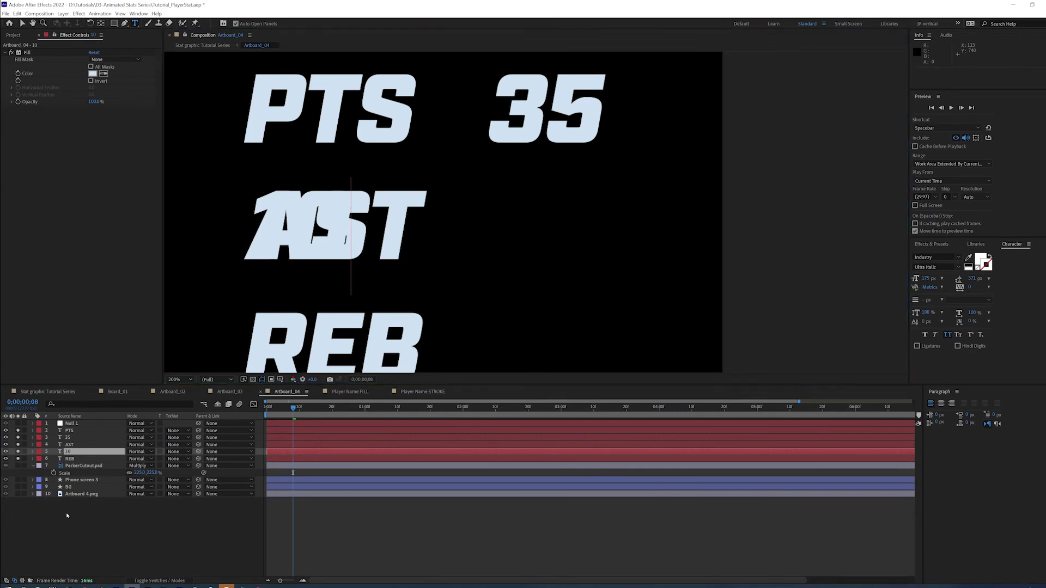
- Solo Artboard 4.png, right-align the new 10 text, and position it over the 10 in the reference artboard
{"action": "left_click", "coordinate": [17, 494]}
{"action": "left_click", "coordinate": [73, 451]}
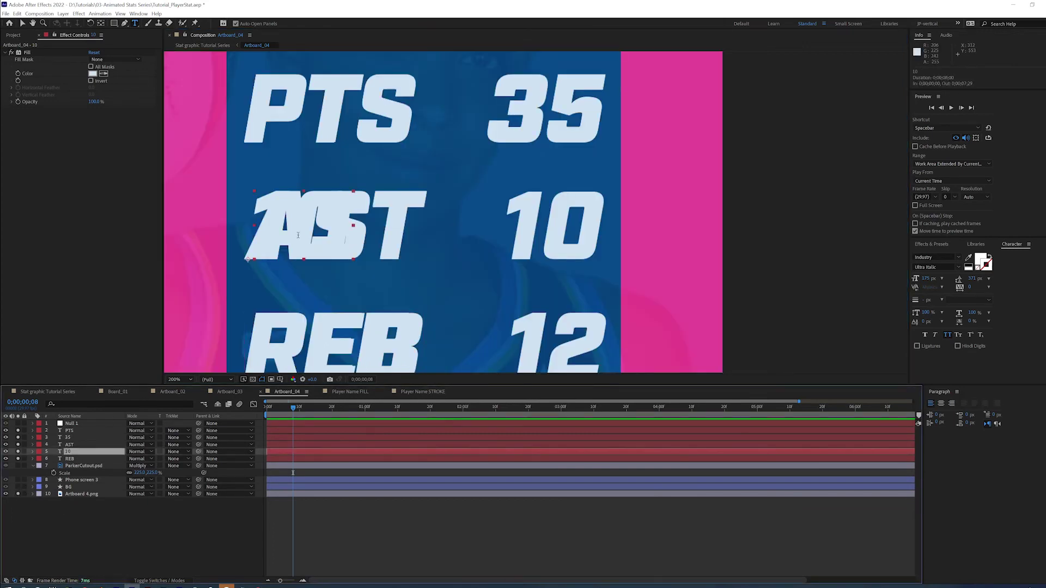
{"action": "key", "text": "v"}
{"action": "left_click_drag", "start_coordinate": [323, 220], "coordinate": [552, 197]}
{"action": "scroll", "coordinate": [566, 229], "scroll_direction": "up", "scroll_amount": 1}
{"action": "key", "text": "space"}
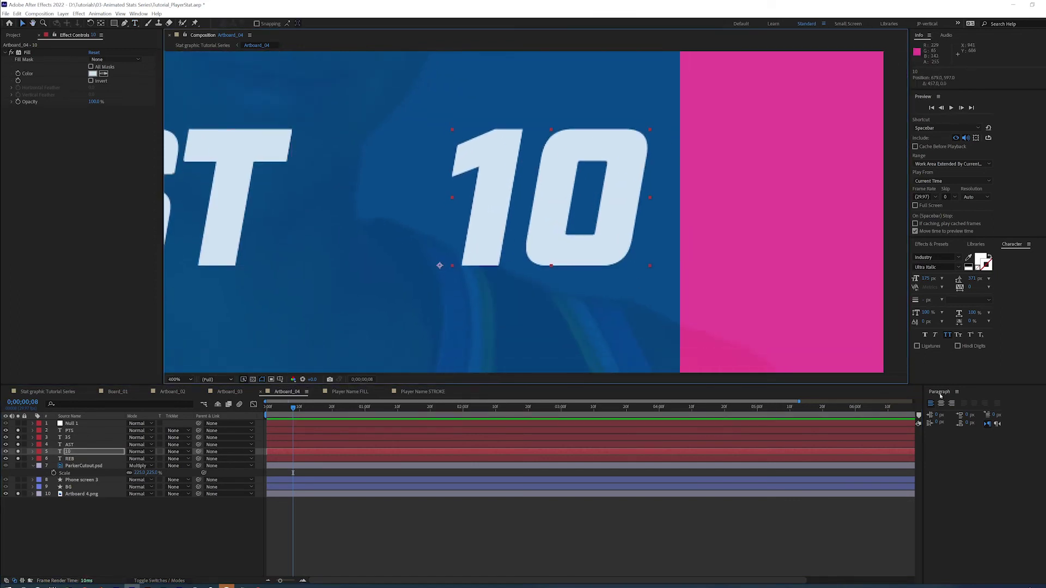
{"action": "left_click", "coordinate": [952, 404]}
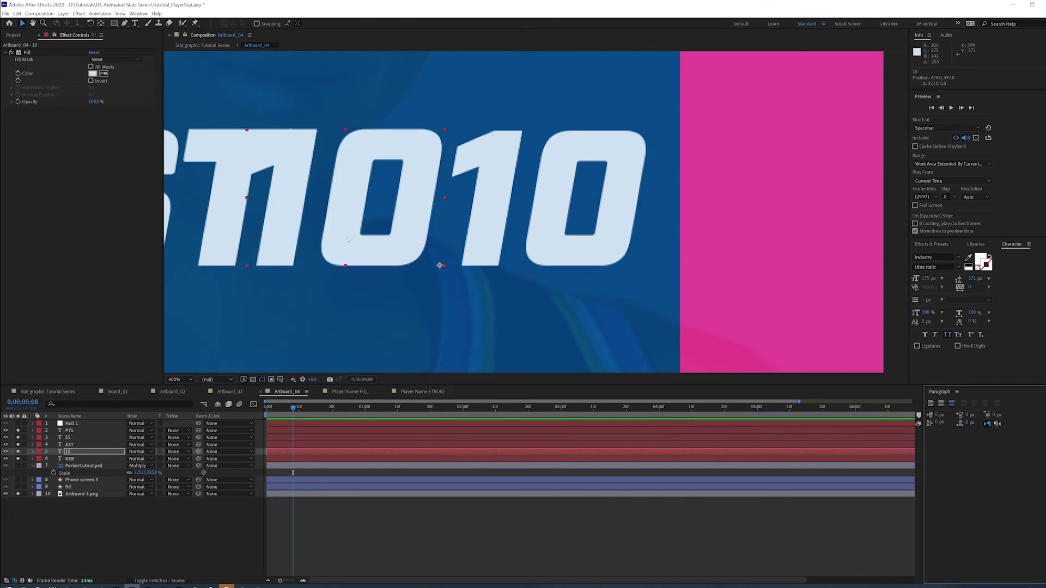
{"action": "left_click_drag", "start_coordinate": [347, 240], "coordinate": [556, 243]}
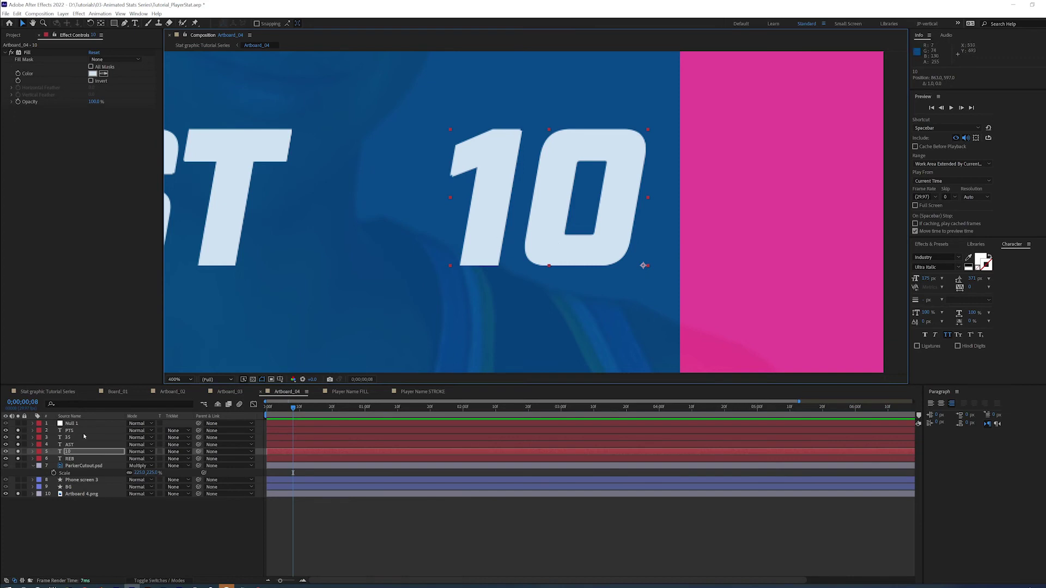
- Tighten the kerning slightly between the 1 and the 0 in the assists value
{"action": "double_click", "coordinate": [65, 453]}
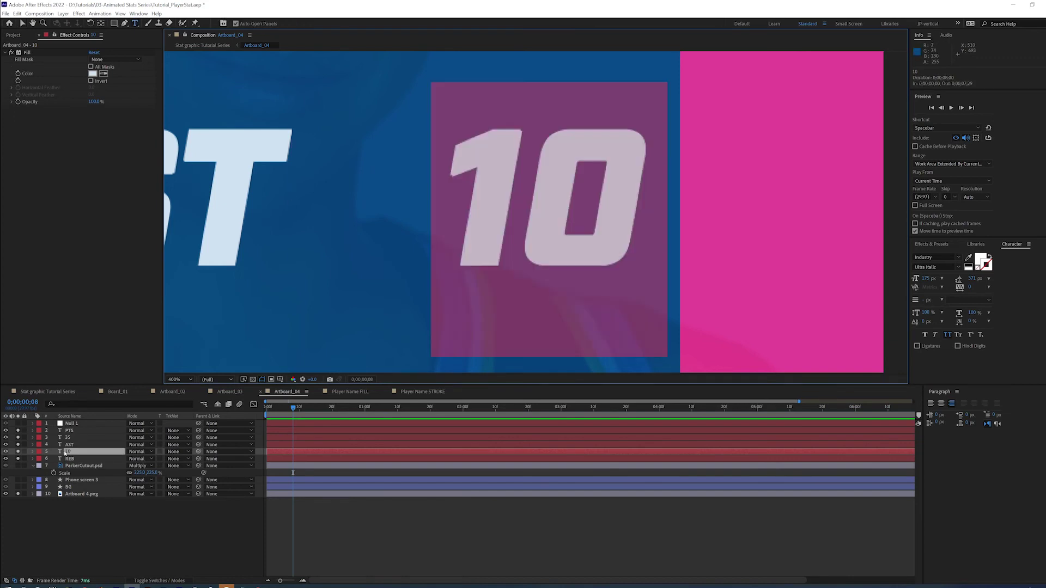
{"action": "left_click", "coordinate": [527, 247]}
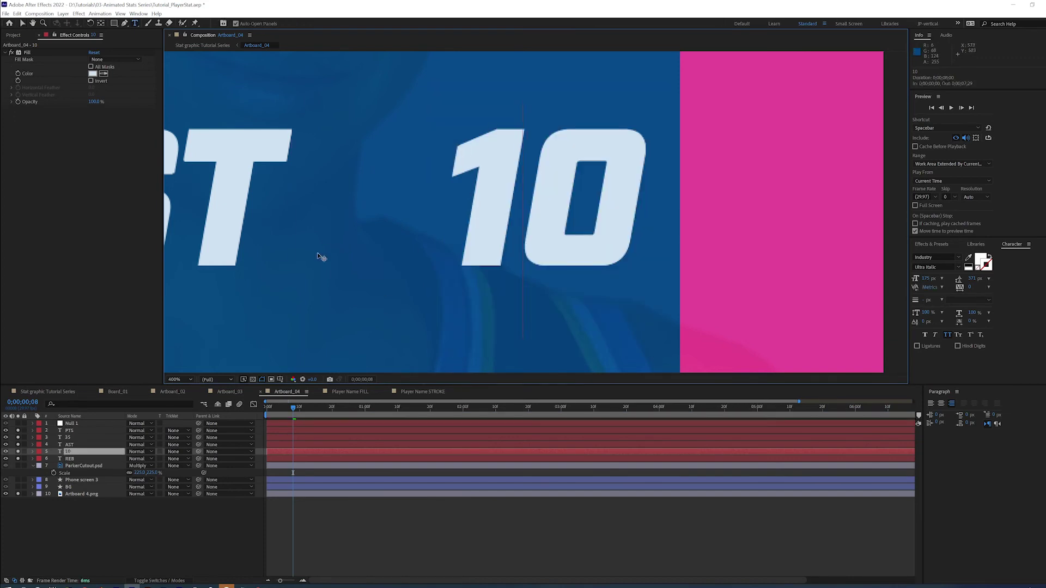
{"action": "scroll", "coordinate": [320, 256], "scroll_direction": "down", "scroll_amount": 2}
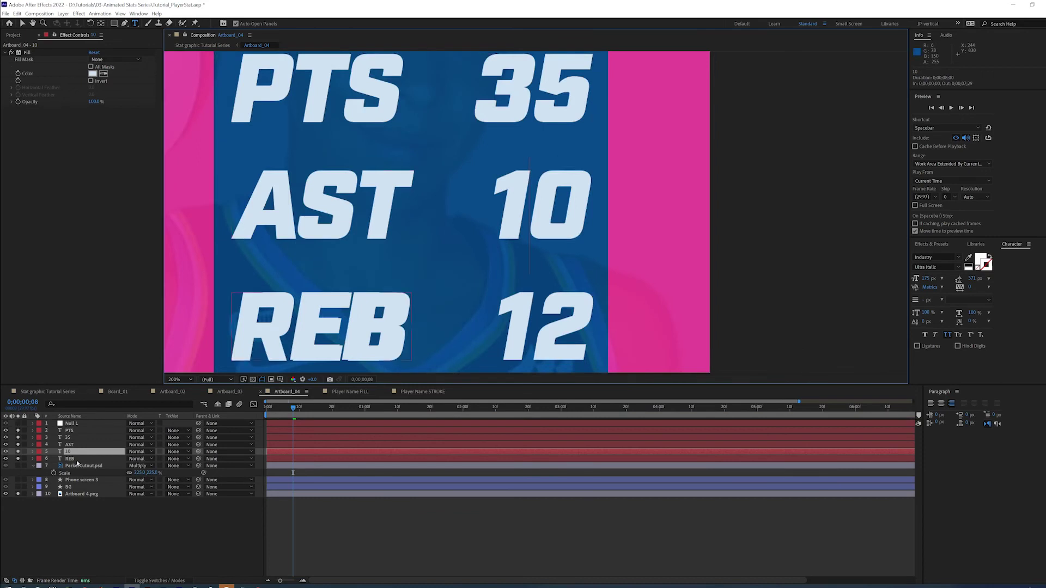
- Duplicate the REB text layer, place the copy beneath the original, and change its text to 12
{"action": "left_click", "coordinate": [76, 461]}
{"action": "key", "text": "ctrl+d"}
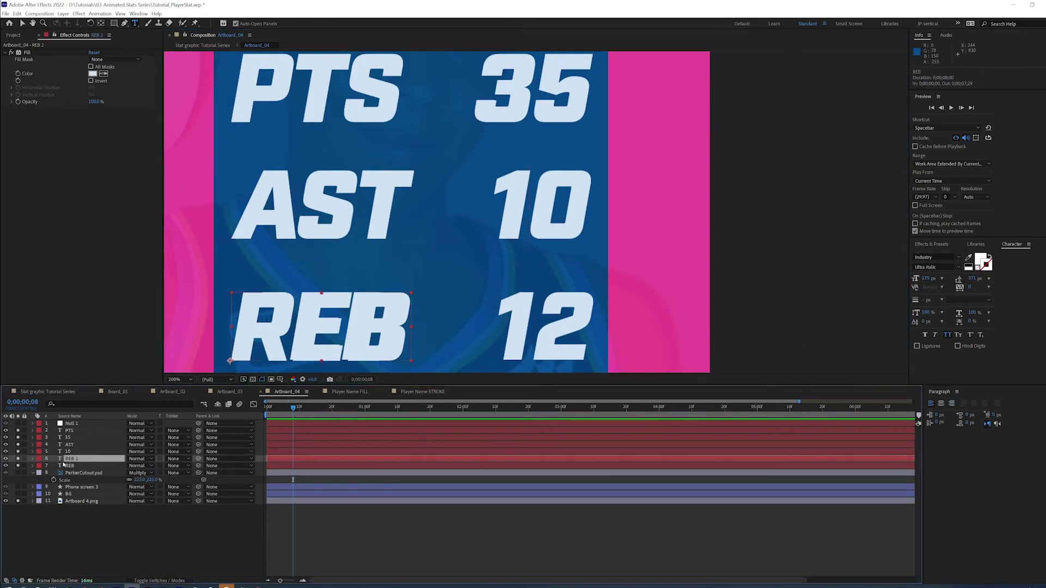
{"action": "left_click_drag", "start_coordinate": [75, 460], "coordinate": [74, 468]}
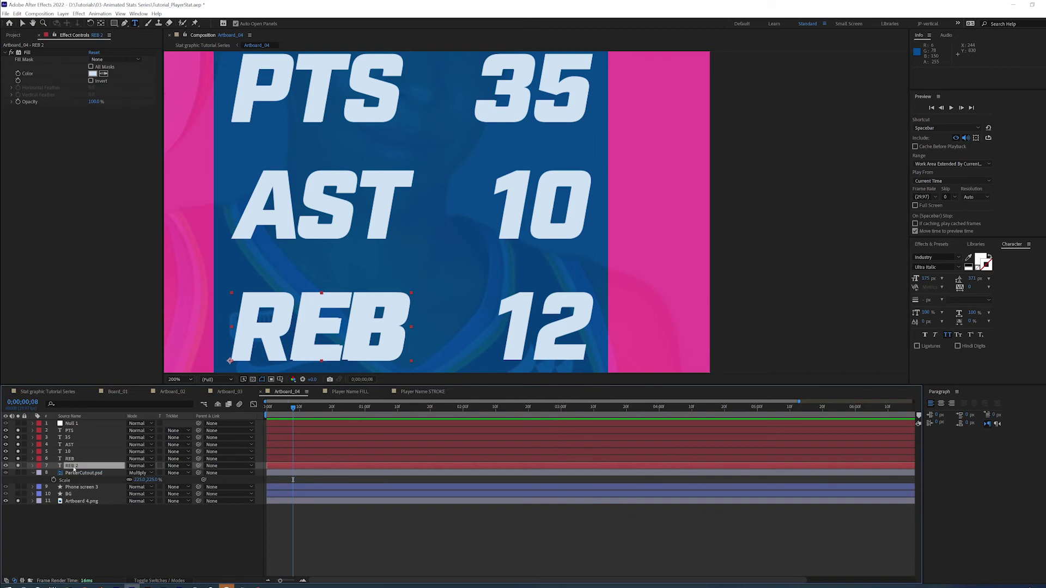
{"action": "double_click", "coordinate": [60, 467]}
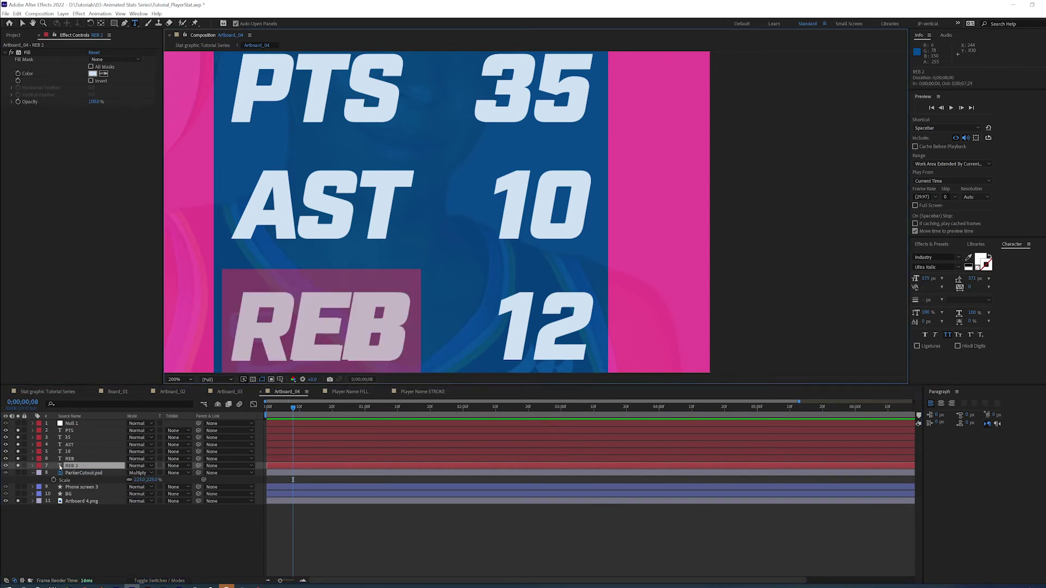
{"action": "left_click_drag", "start_coordinate": [61, 467], "coordinate": [61, 467]}
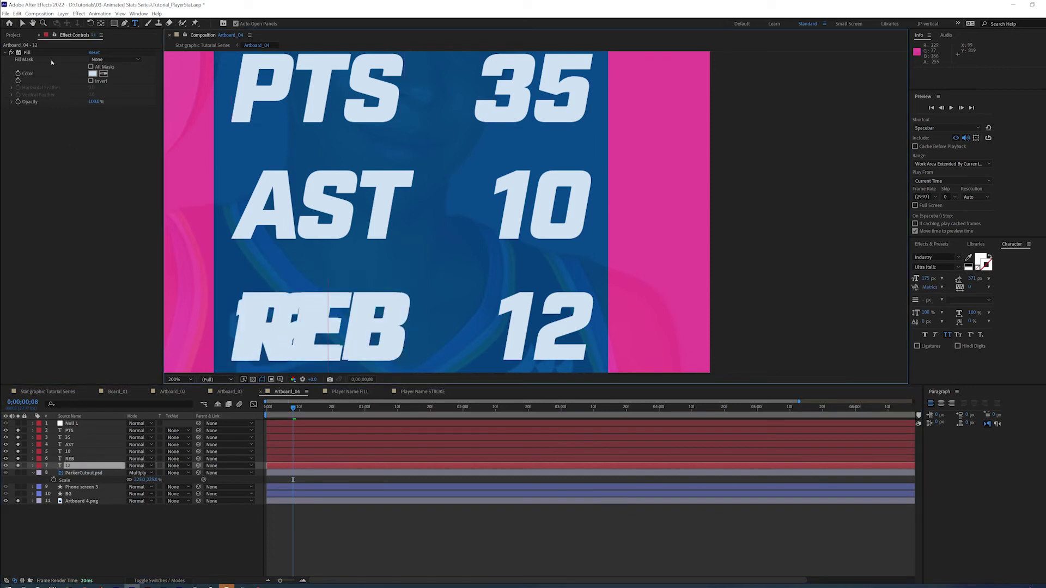
- Right-align the new 12 text and position it over the 12 in the reference artboard
{"action": "left_click", "coordinate": [23, 23]}
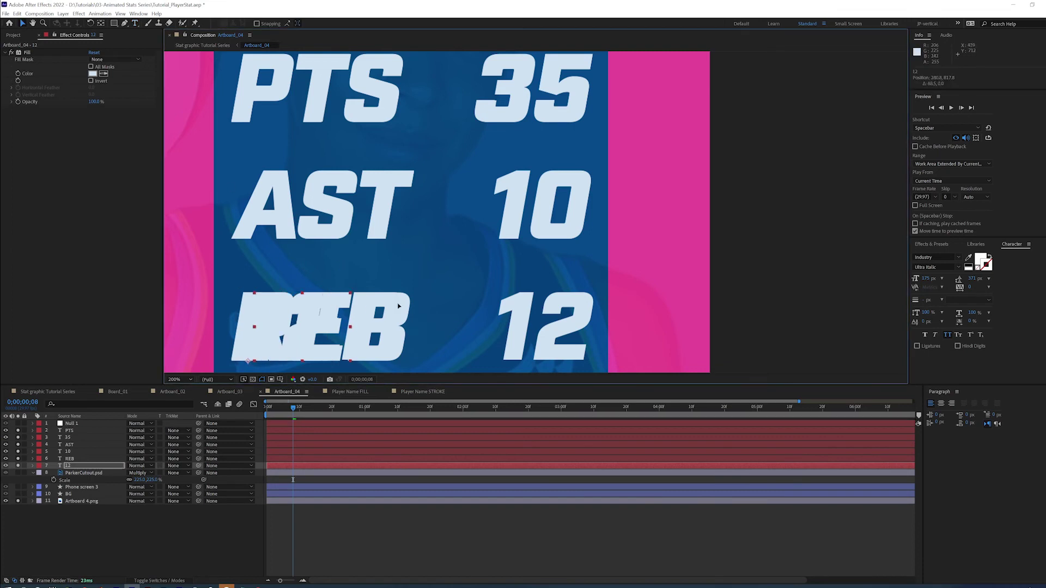
{"action": "left_click_drag", "start_coordinate": [343, 311], "coordinate": [580, 312]}
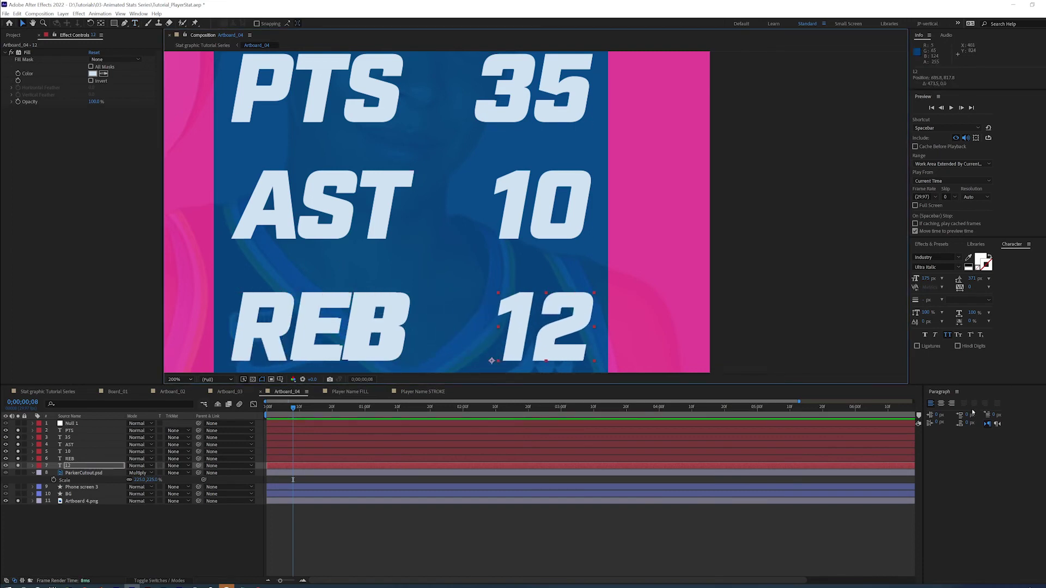
{"action": "left_click", "coordinate": [952, 404]}
{"action": "left_click_drag", "start_coordinate": [484, 328], "coordinate": [582, 328]}
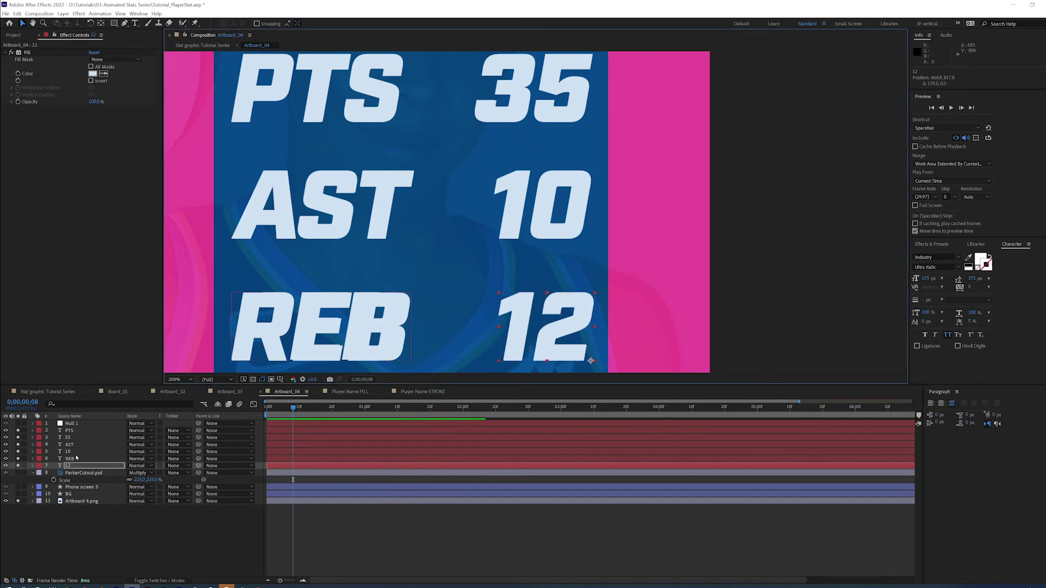
- Tighten the kerning slightly between the 1 and the 2 in the rebounds value and turn off solo for Artboard 4.png
{"action": "key", "text": "ctrl+t"}
{"action": "left_click", "coordinate": [541, 322]}
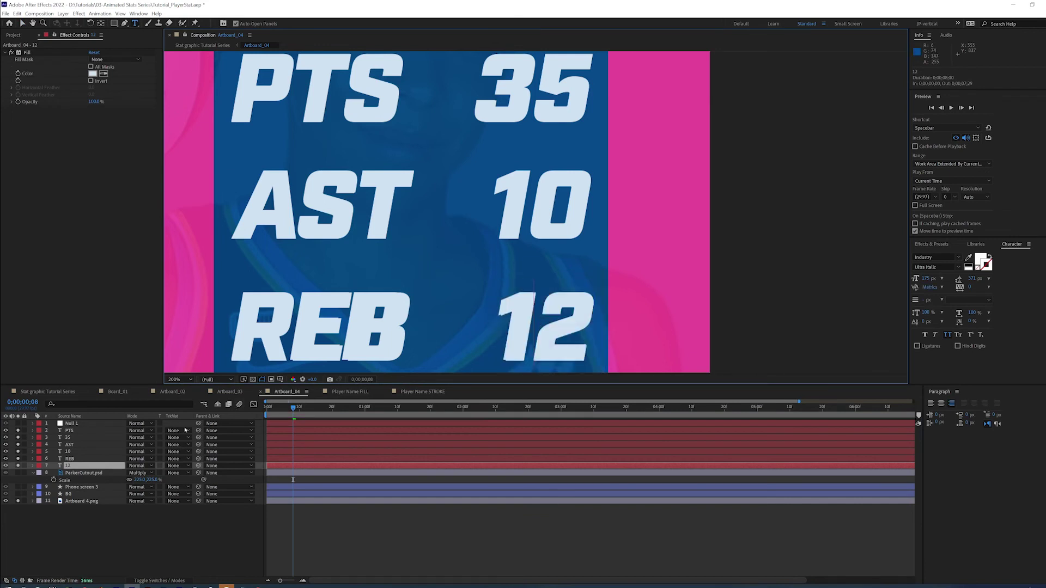
{"action": "left_click", "coordinate": [21, 514]}
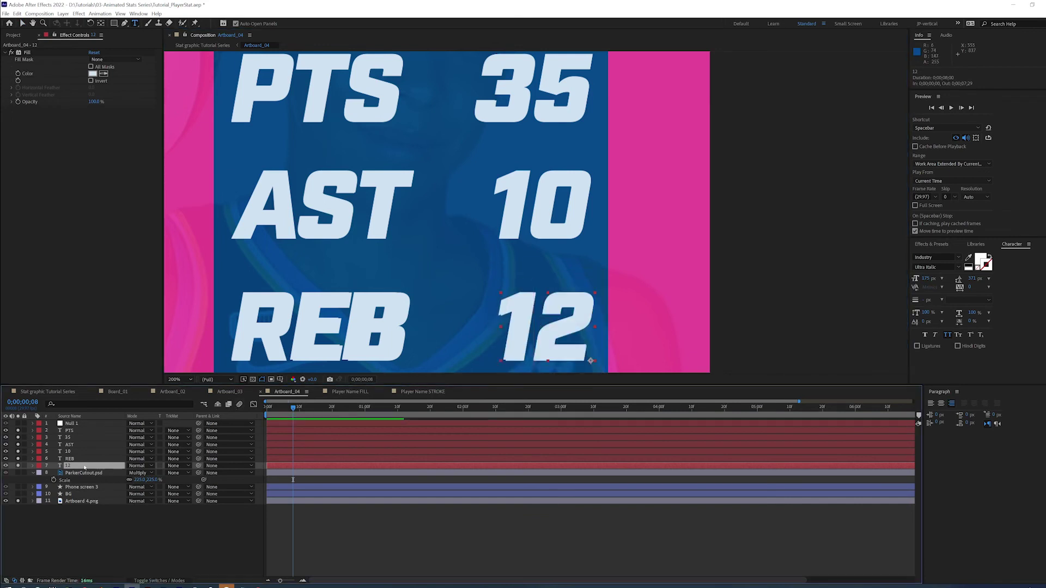
{"action": "left_click", "coordinate": [18, 501]}
- Show the rulers and place a vertical guide at 862 along the right edge of the stat values
{"action": "key", "text": "comma"}
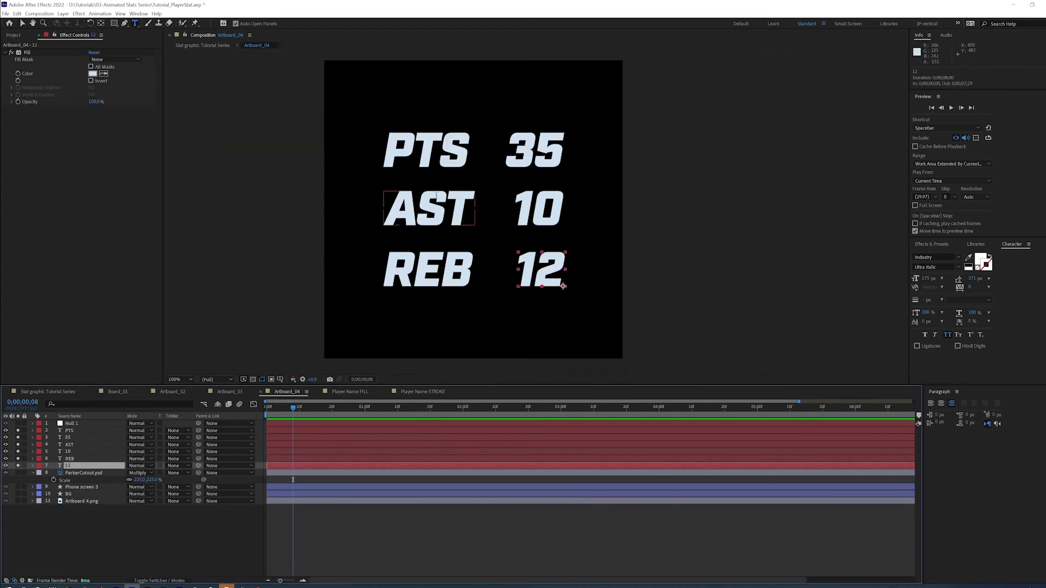
{"action": "key", "text": "ctrl+r"}
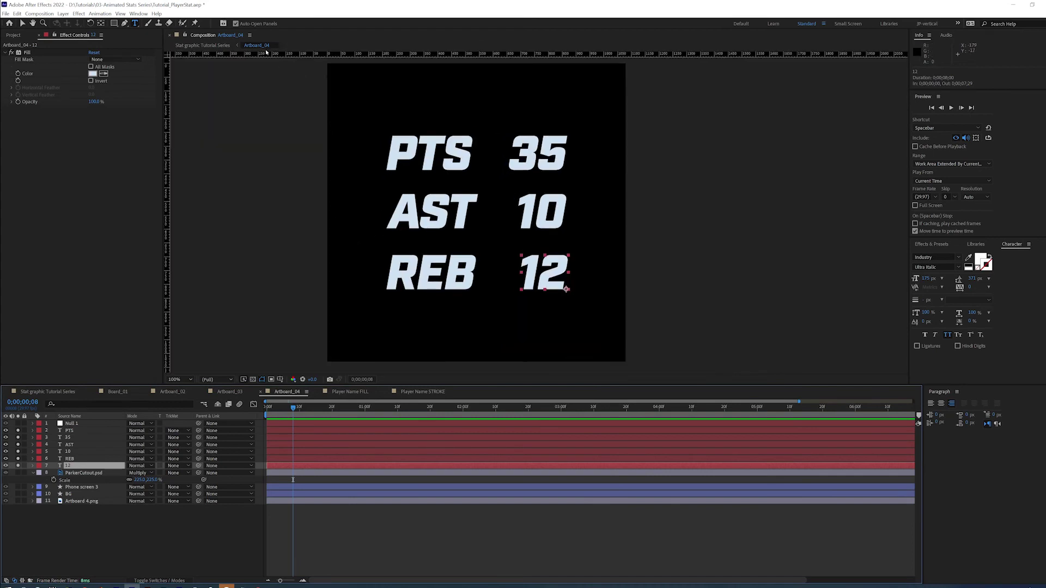
{"action": "left_click_drag", "start_coordinate": [161, 114], "coordinate": [566, 118]}
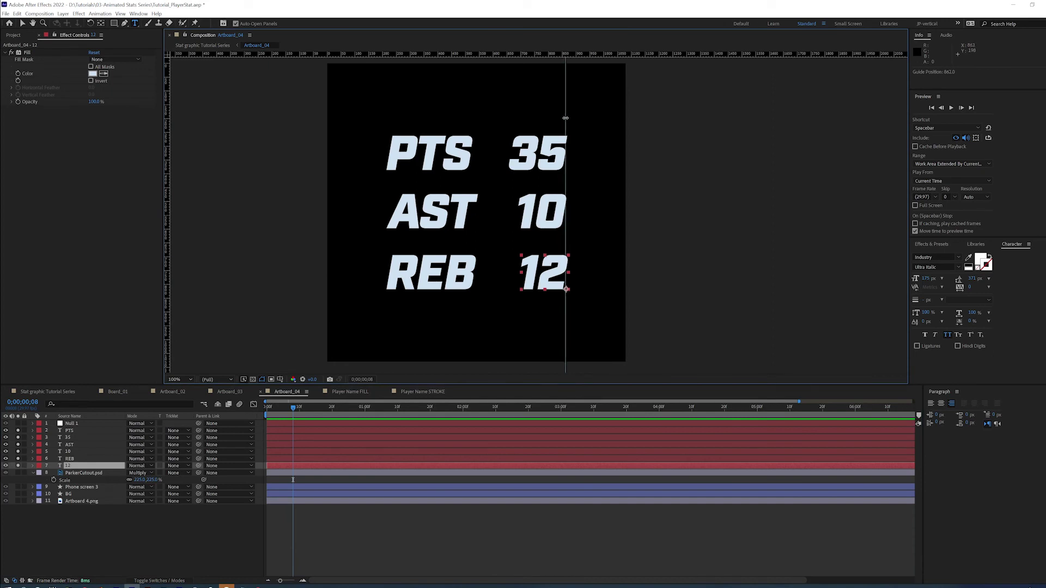
{"action": "scroll", "coordinate": [561, 147], "scroll_direction": "up", "scroll_amount": 2}
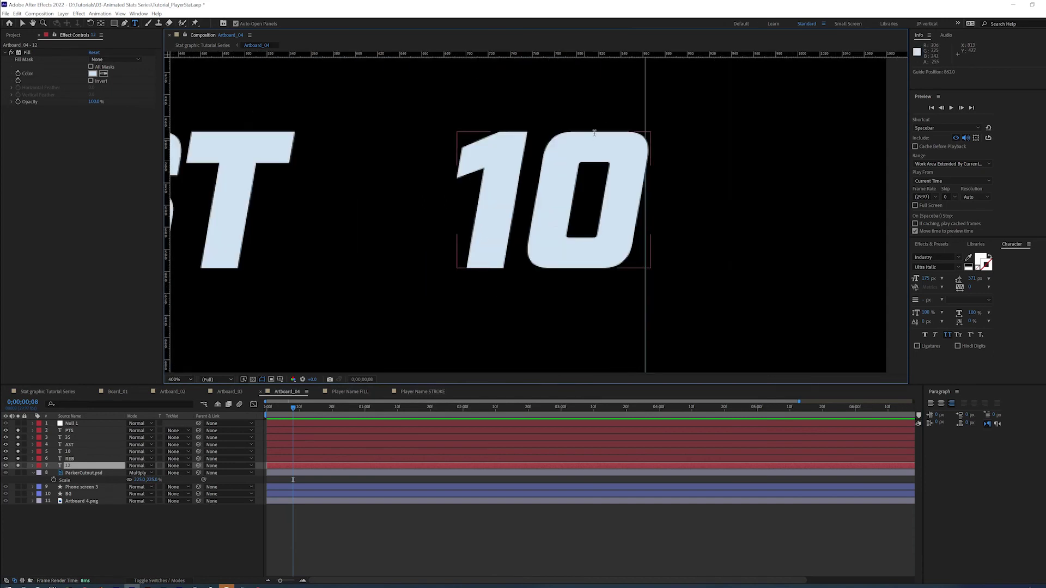
{"action": "key", "text": "space"}
{"action": "left_click_drag", "start_coordinate": [615, 94], "coordinate": [509, 267]}
- Change the text of the value beside REB to 35 for an alignment comparison with the points value
{"action": "key", "text": "ctrl+t"}
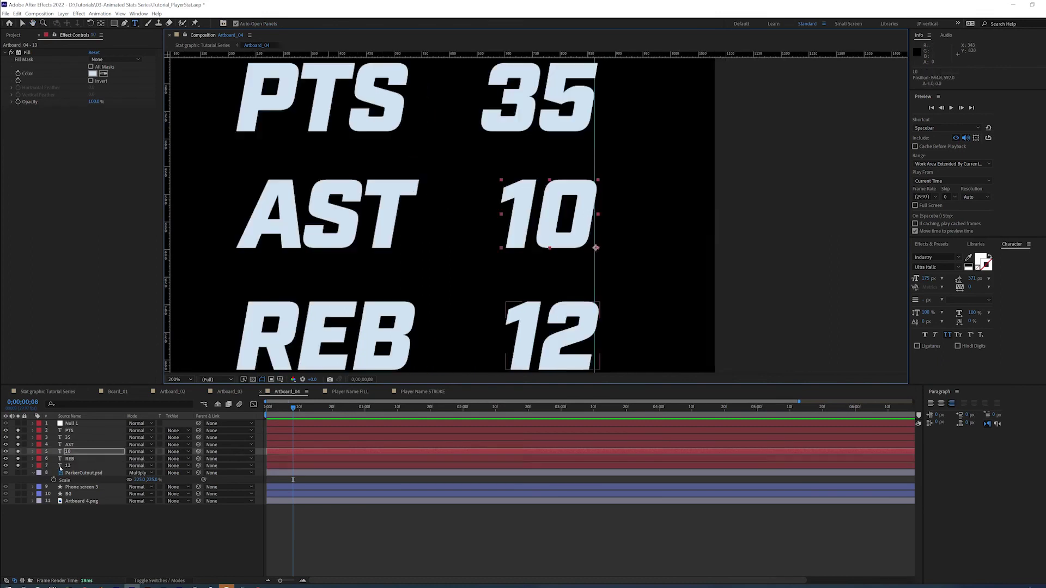
{"action": "double_click", "coordinate": [59, 466]}
{"action": "type", "text": "36"}
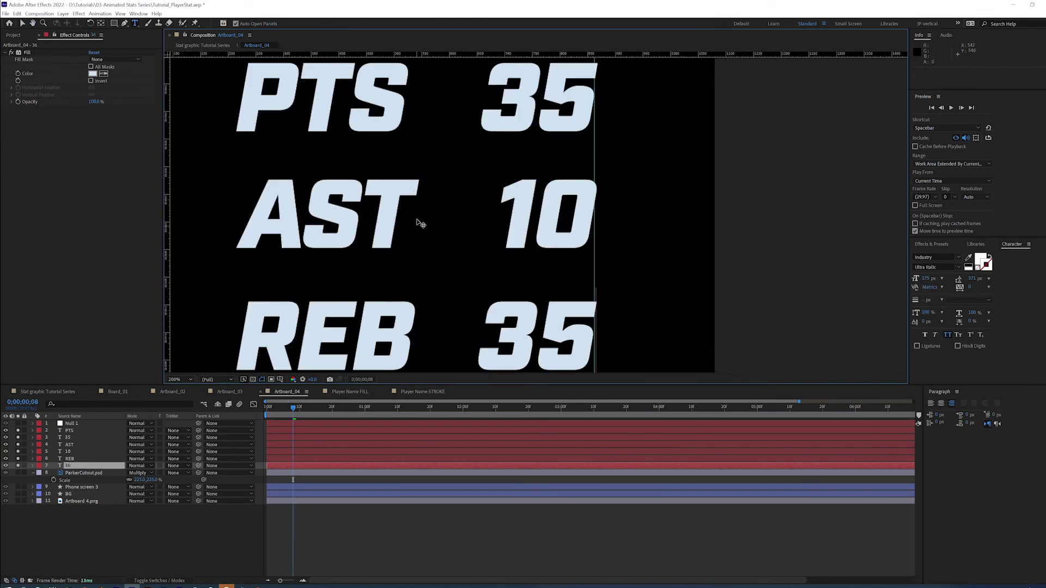
{"action": "type", "text": "v"}
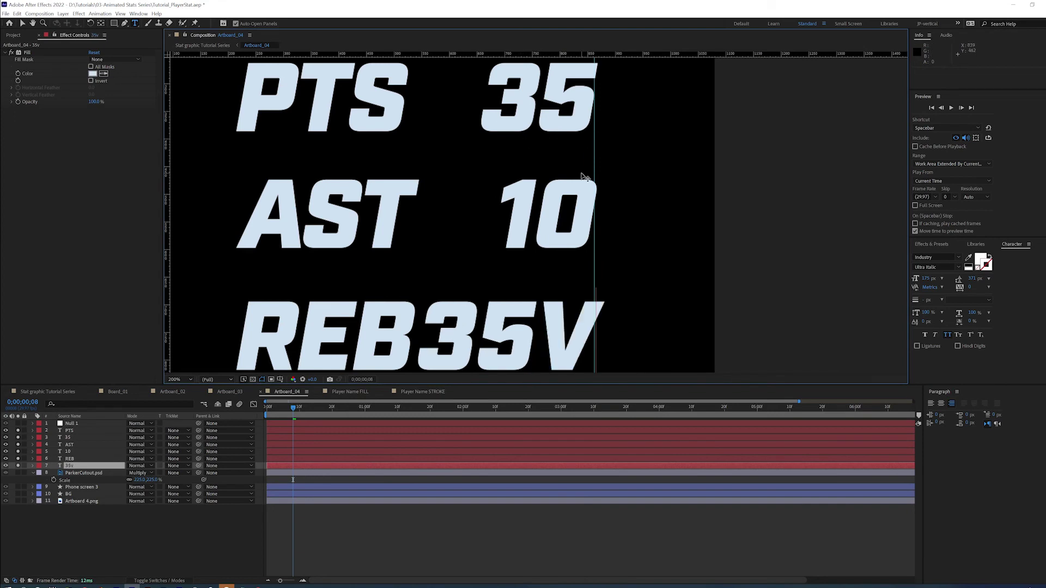
{"action": "key", "text": "ctrl+z"}
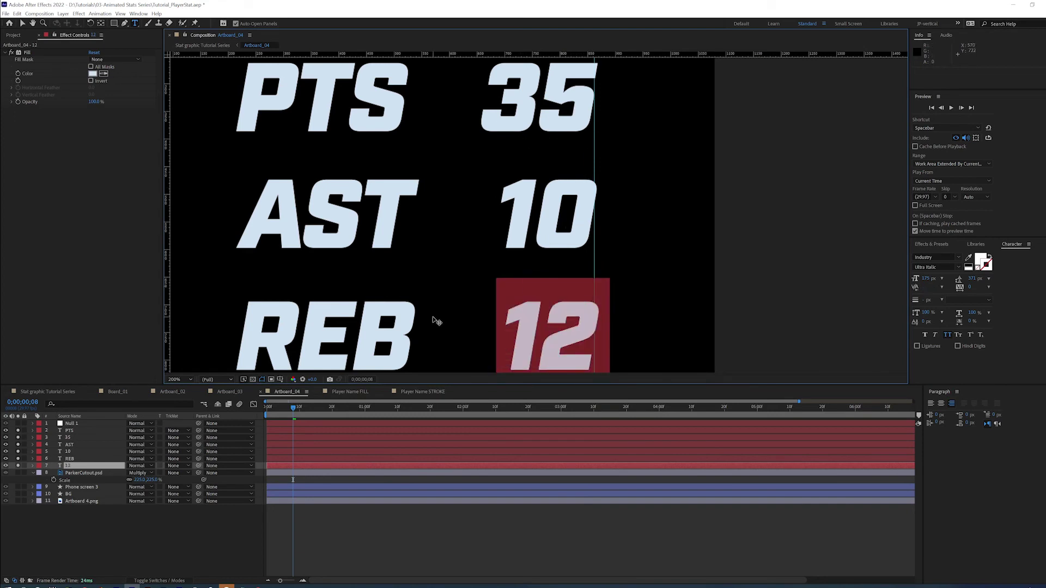
{"action": "type", "text": "35"}
{"action": "left_click", "coordinate": [21, 23]}
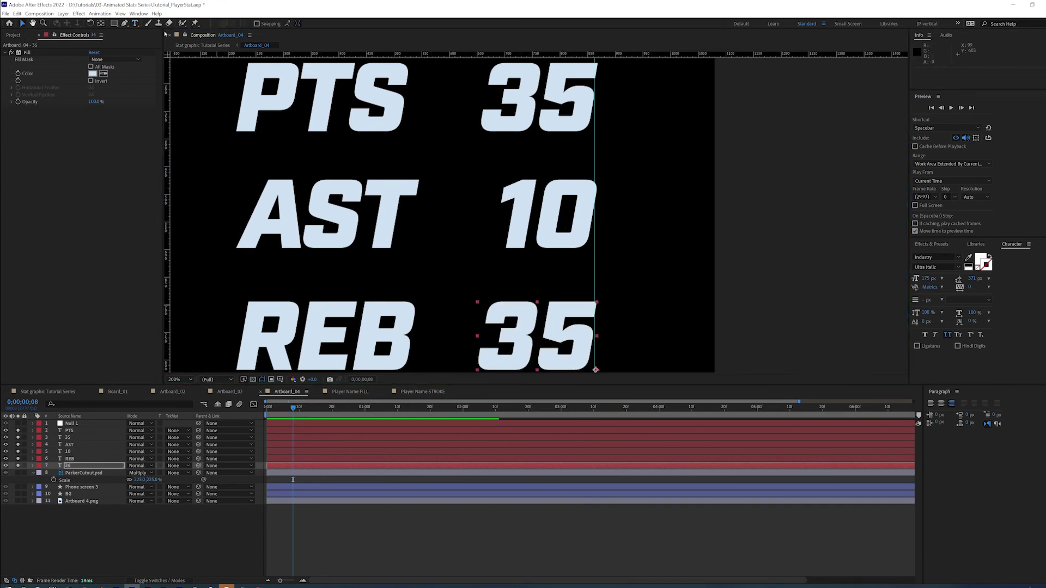
- Move the vertical guide to 868 so it meets the upper-right corner of the 5 in the points value
{"action": "scroll", "coordinate": [583, 100], "scroll_direction": "up", "scroll_amount": 1}
{"action": "key", "text": "space"}
{"action": "left_click_drag", "start_coordinate": [583, 99], "coordinate": [365, 319]}
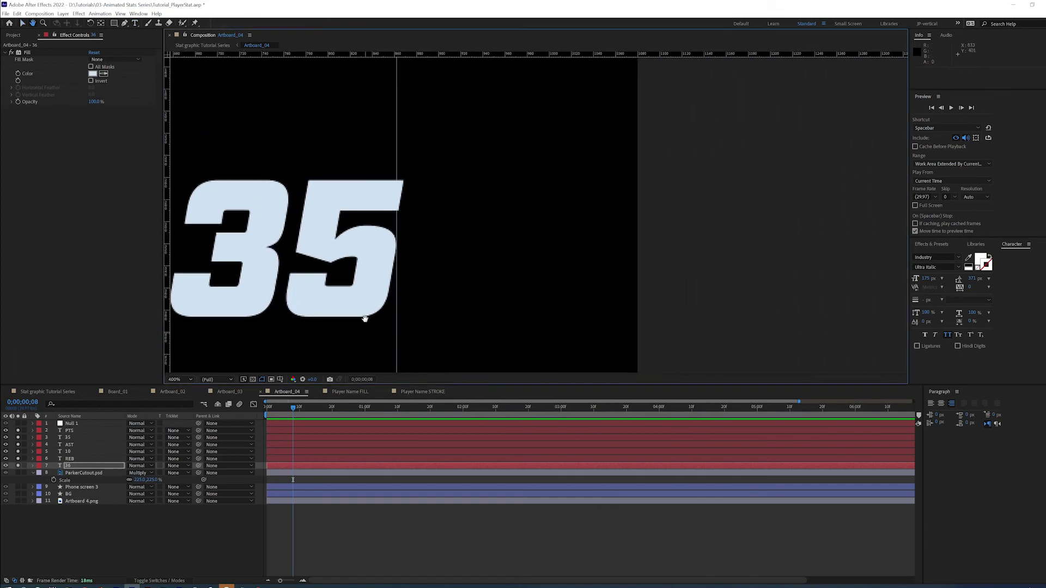
{"action": "scroll", "coordinate": [384, 221], "scroll_direction": "up", "scroll_amount": 1}
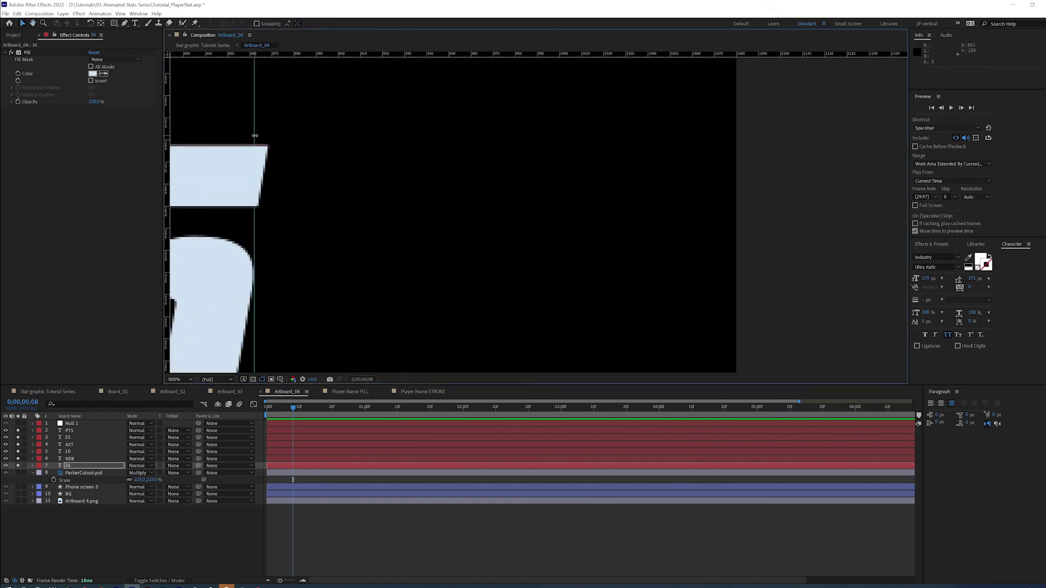
{"action": "left_click_drag", "start_coordinate": [255, 136], "coordinate": [267, 136]}
{"action": "scroll", "coordinate": [321, 199], "scroll_direction": "down", "scroll_amount": 2}
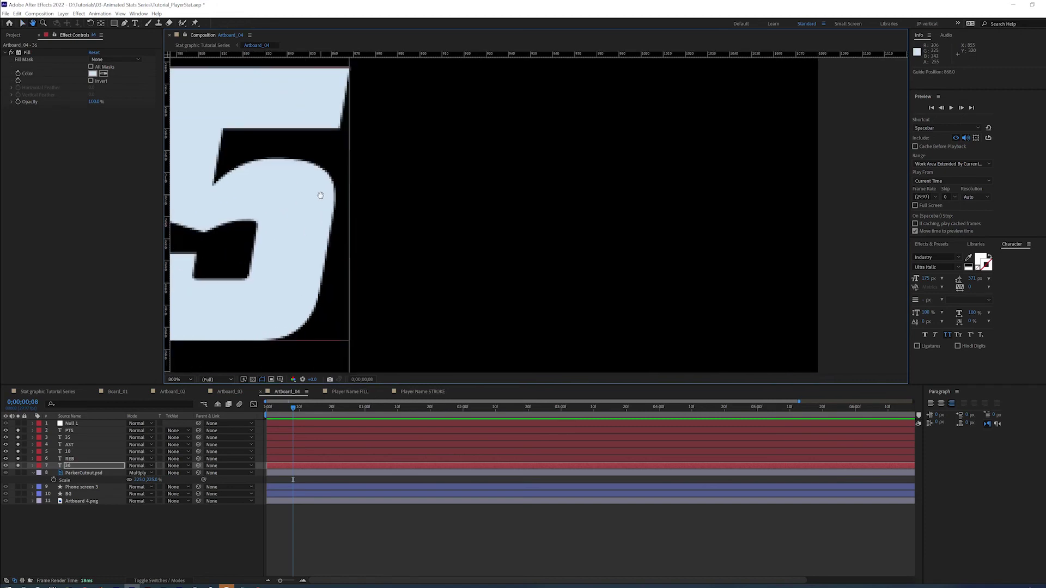
{"action": "left_click_drag", "start_coordinate": [410, 306], "coordinate": [414, 209]}
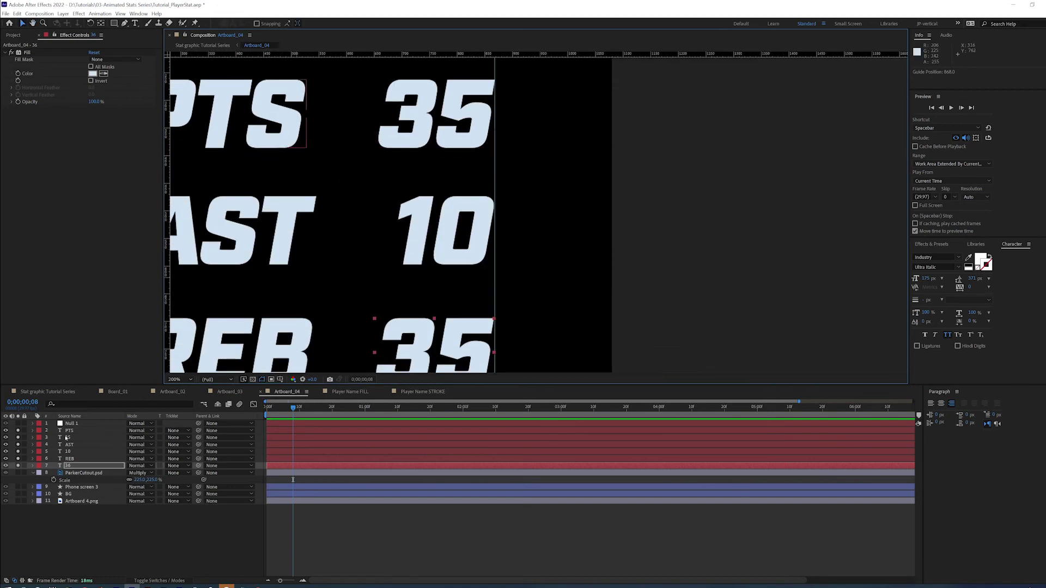
{"action": "left_click", "coordinate": [59, 452]}
{"action": "type", "text": "35"}
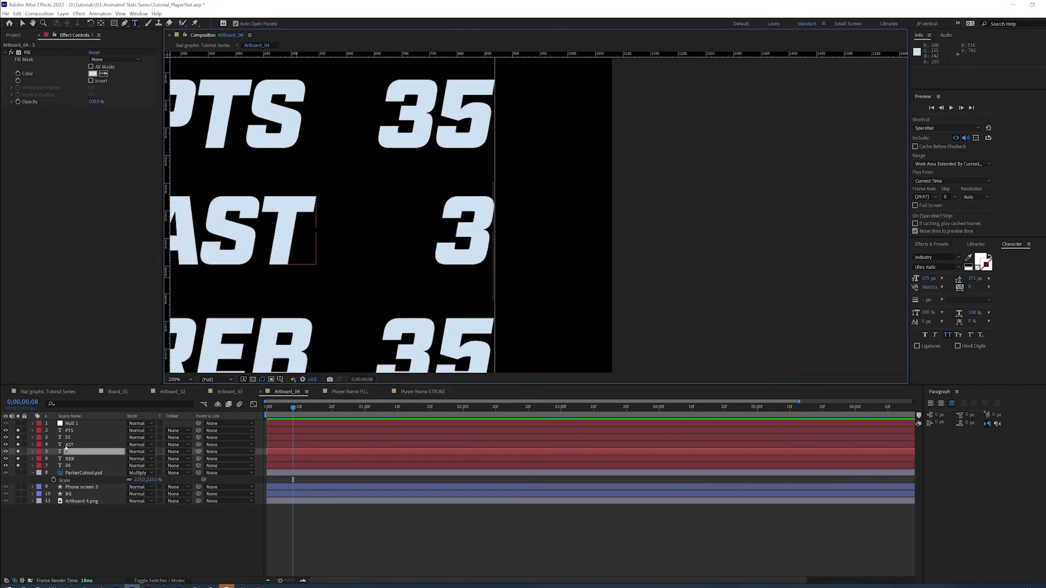
{"action": "left_click", "coordinate": [22, 23]}
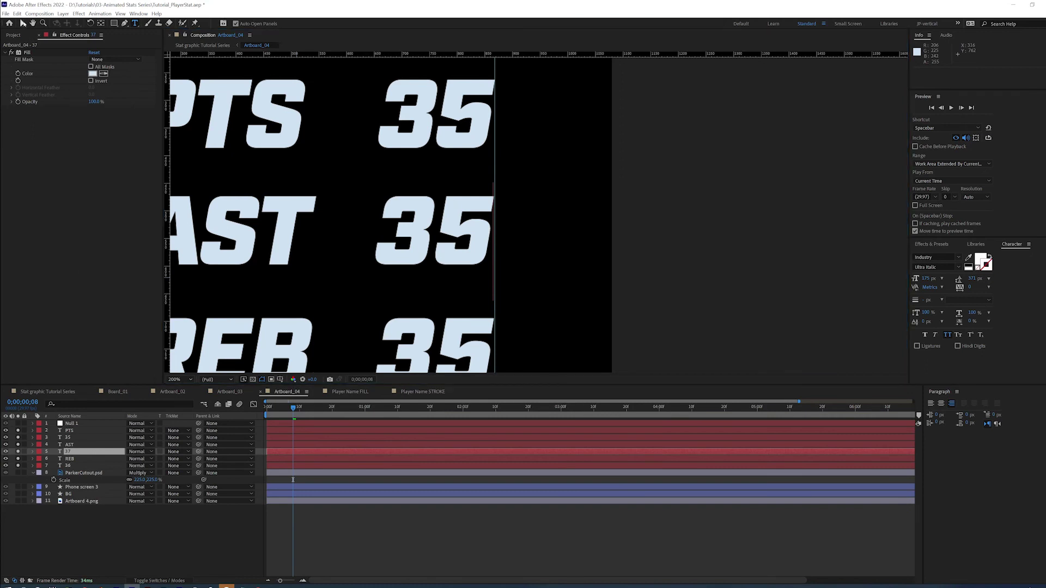
{"action": "key", "text": "period"}
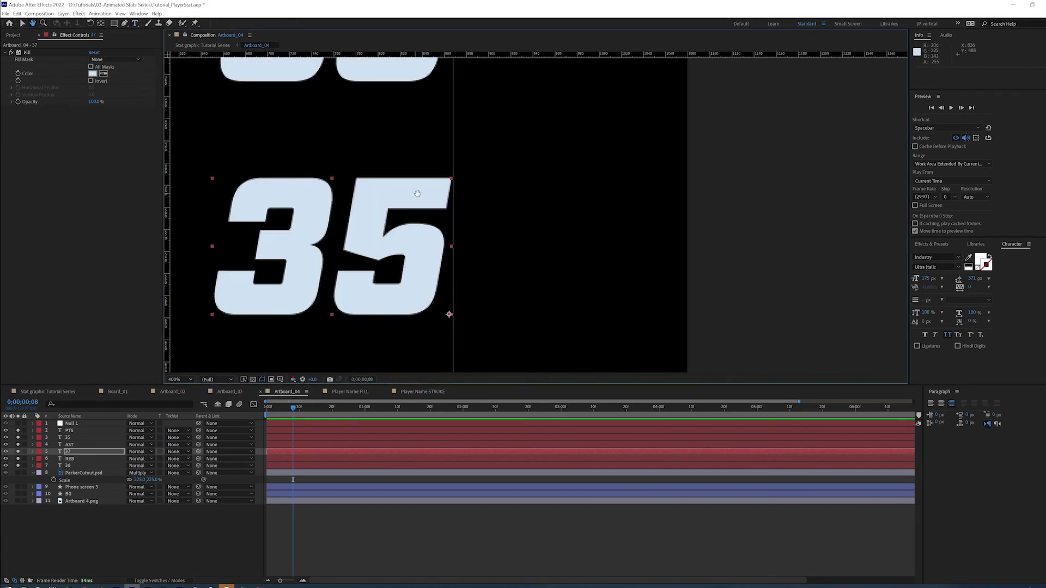
{"action": "key", "text": "ctrl+z"}
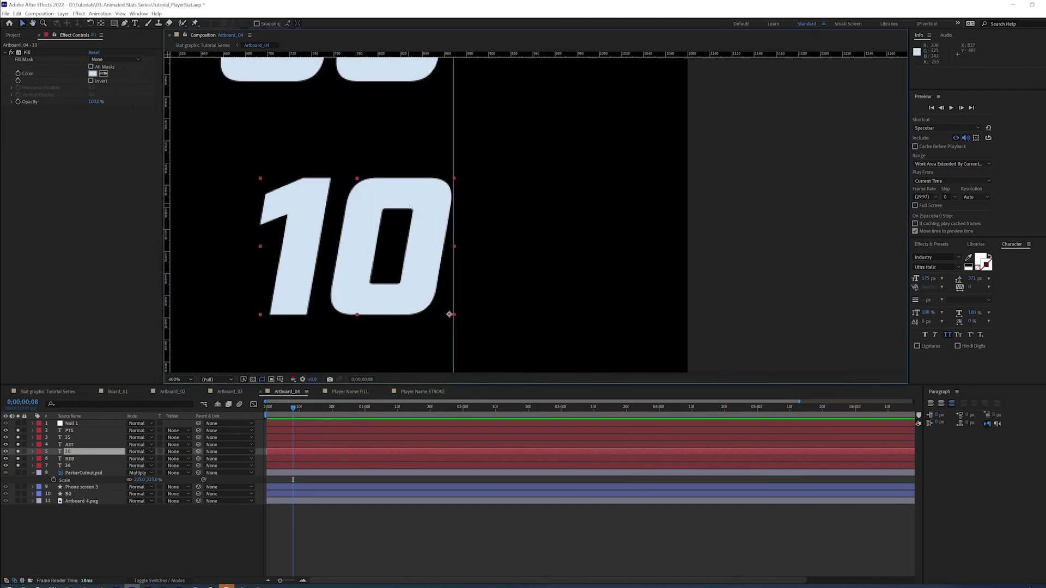
- Change the text of the value beside AST to 35 and nudge it horizontally until its right edge meets the guide
{"action": "double_click", "coordinate": [58, 451]}
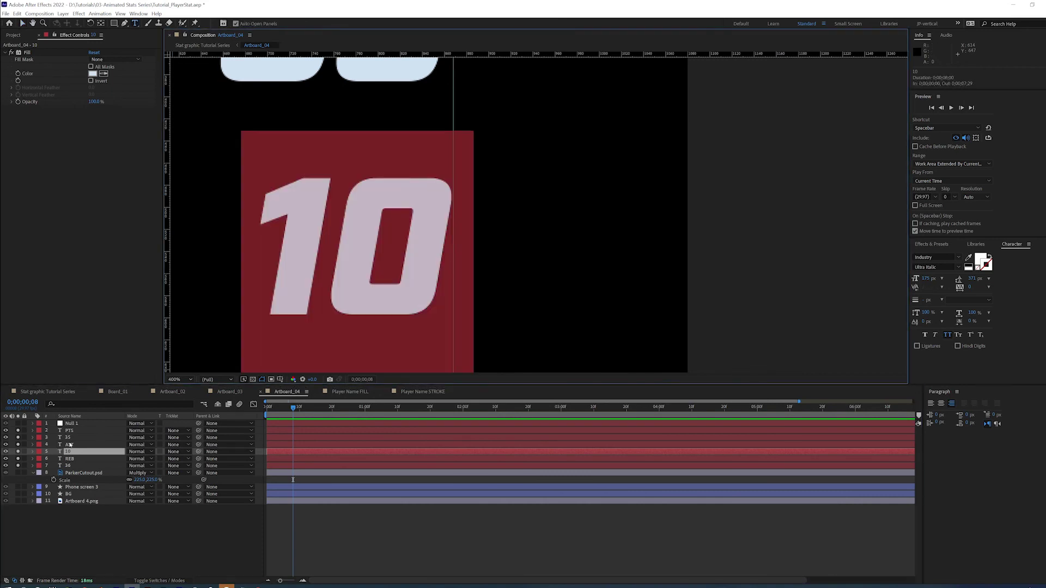
{"action": "type", "text": "35"}
{"action": "left_click", "coordinate": [21, 23]}
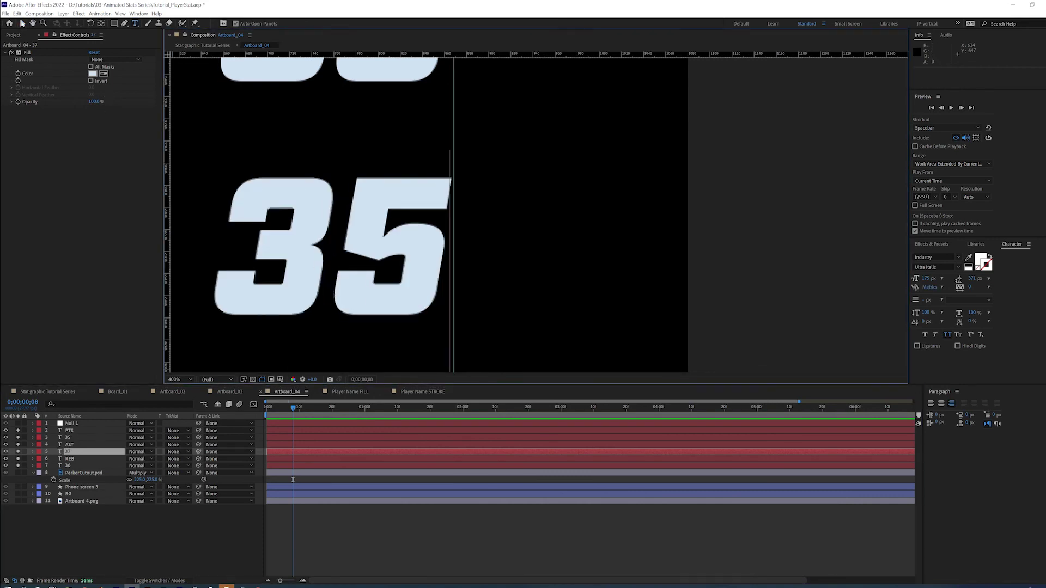
{"action": "key", "text": "period"}
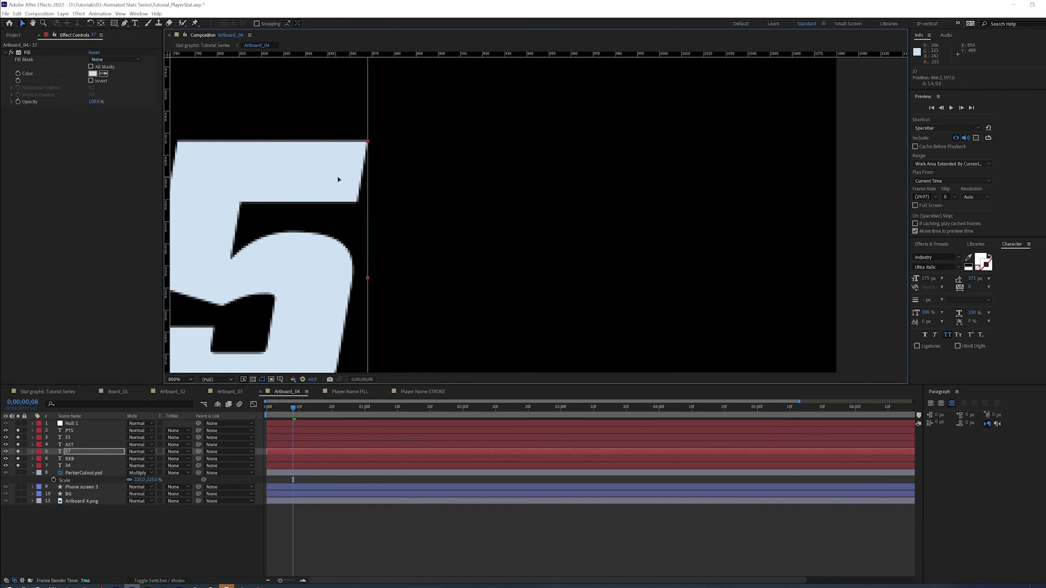
{"action": "key", "text": "comma"}
{"action": "key", "text": "comma"}
{"action": "scroll", "coordinate": [398, 299], "scroll_direction": "down", "scroll_amount": 3}
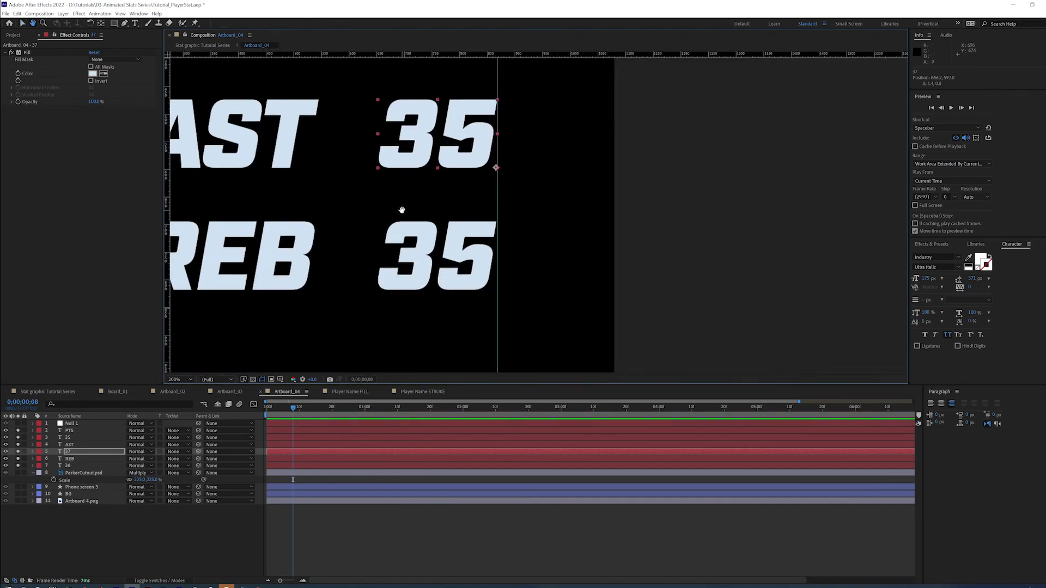
- Nudge the 35 beside REB horizontally until the upper-right corner of its 5 meets the vertical guide
{"action": "double_click", "coordinate": [60, 467]}
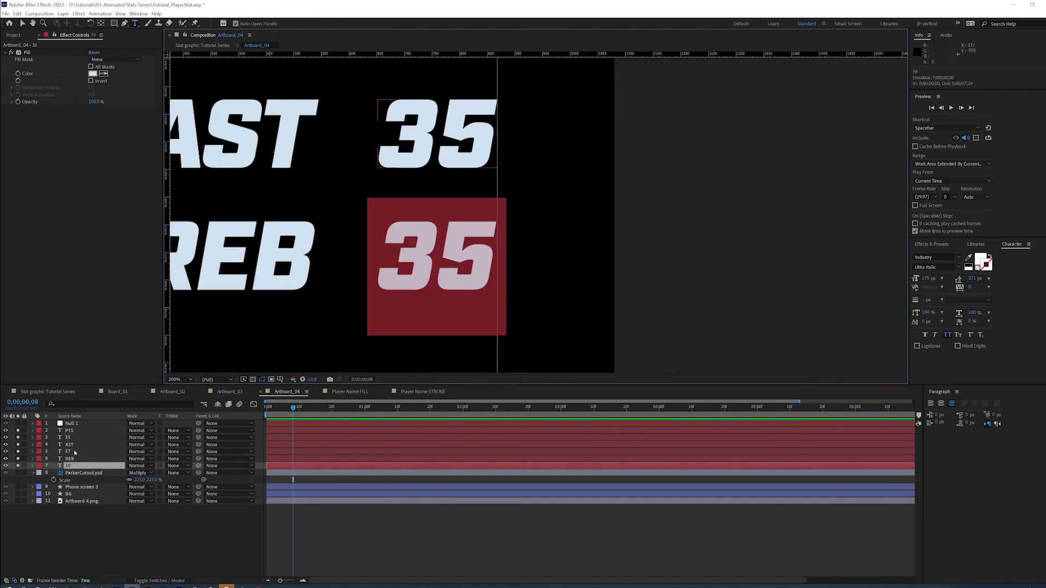
{"action": "left_click", "coordinate": [22, 23]}
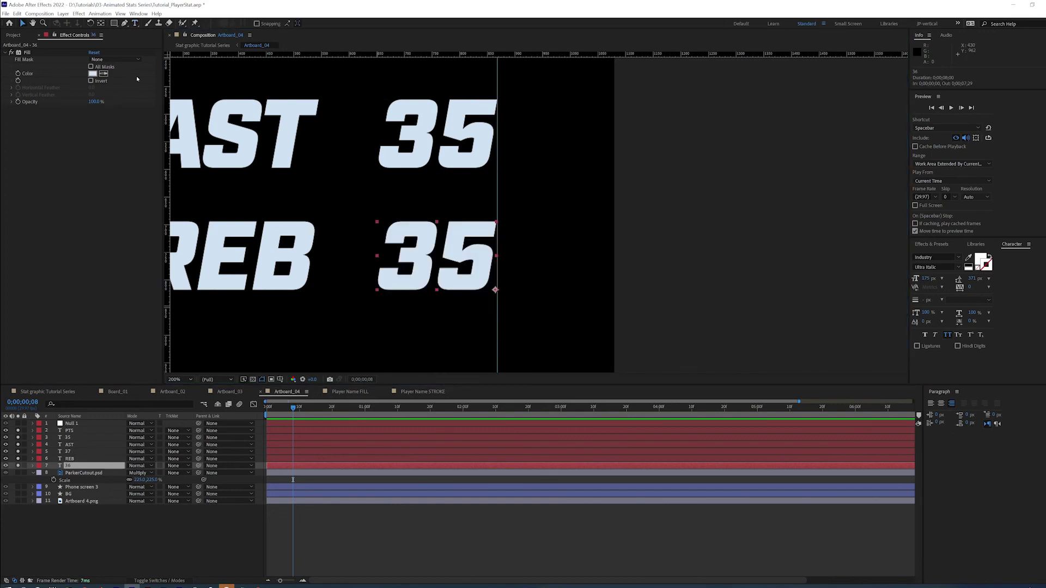
{"action": "key", "text": "period"}
{"action": "key", "text": "period"}
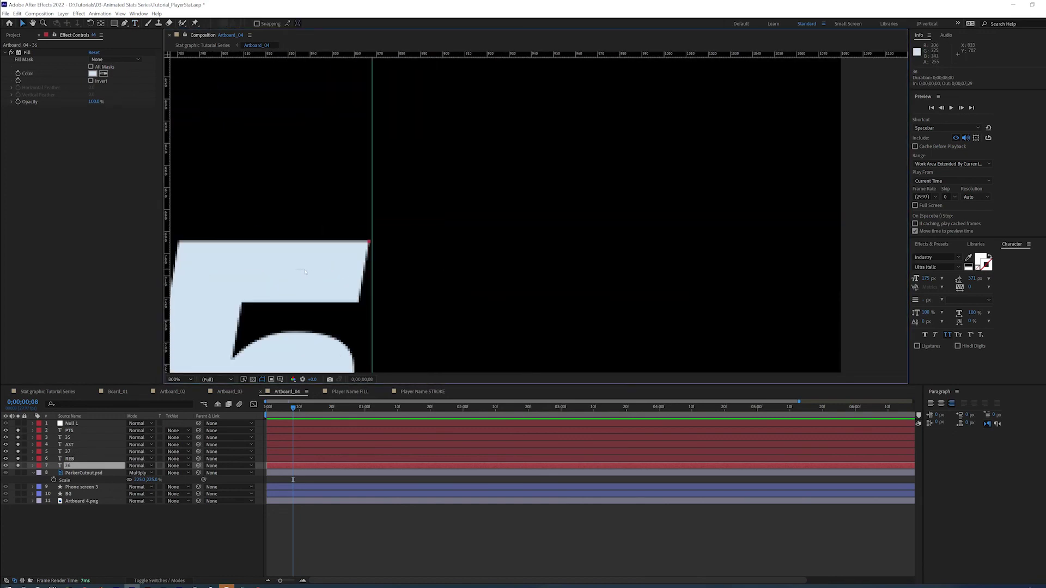
{"action": "left_click_drag", "start_coordinate": [292, 273], "coordinate": [292, 274]}
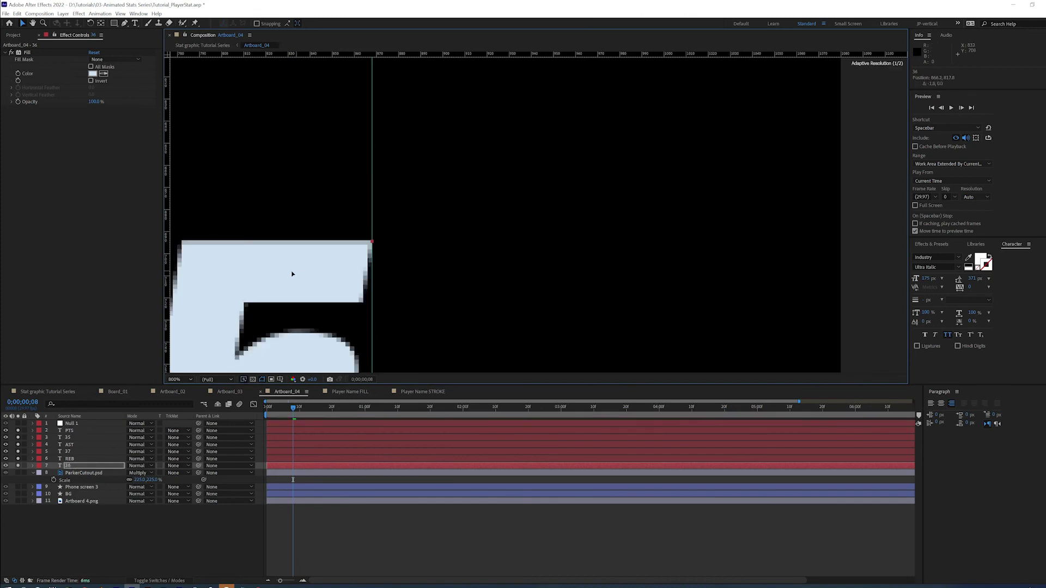
{"action": "key", "text": "comma"}
{"action": "key", "text": "comma"}
{"action": "key", "text": "comma"}
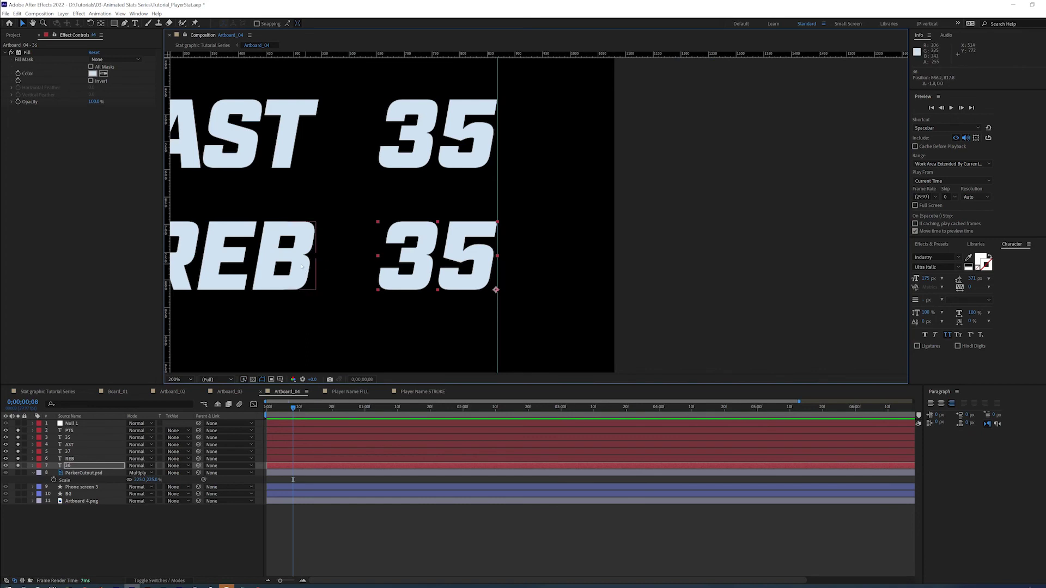
- Change the text of the value beside AST to 10 and the value beside REB to 12
{"action": "left_click_drag", "start_coordinate": [307, 260], "coordinate": [294, 303]}
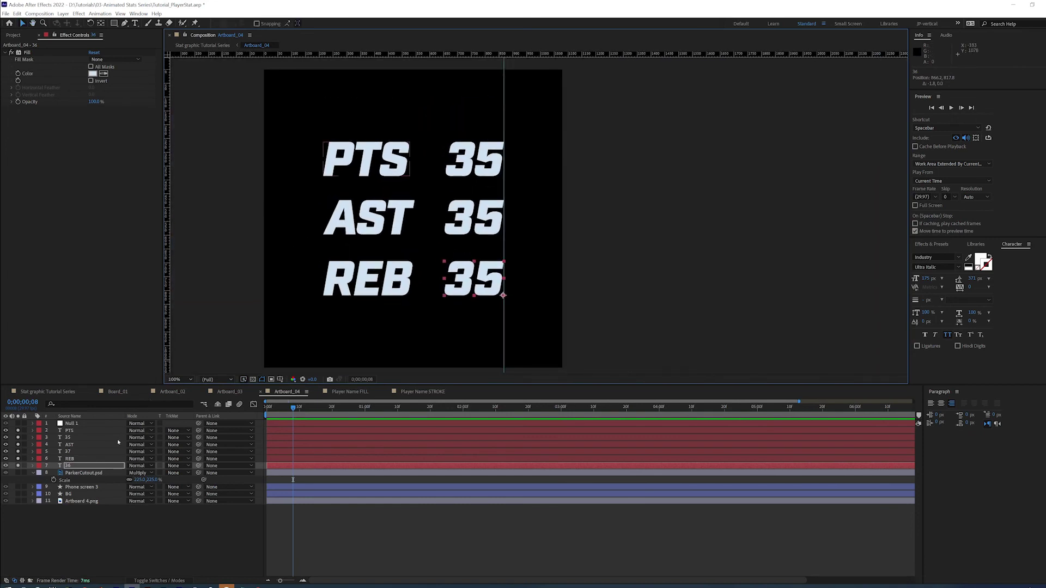
{"action": "double_click", "coordinate": [59, 452]}
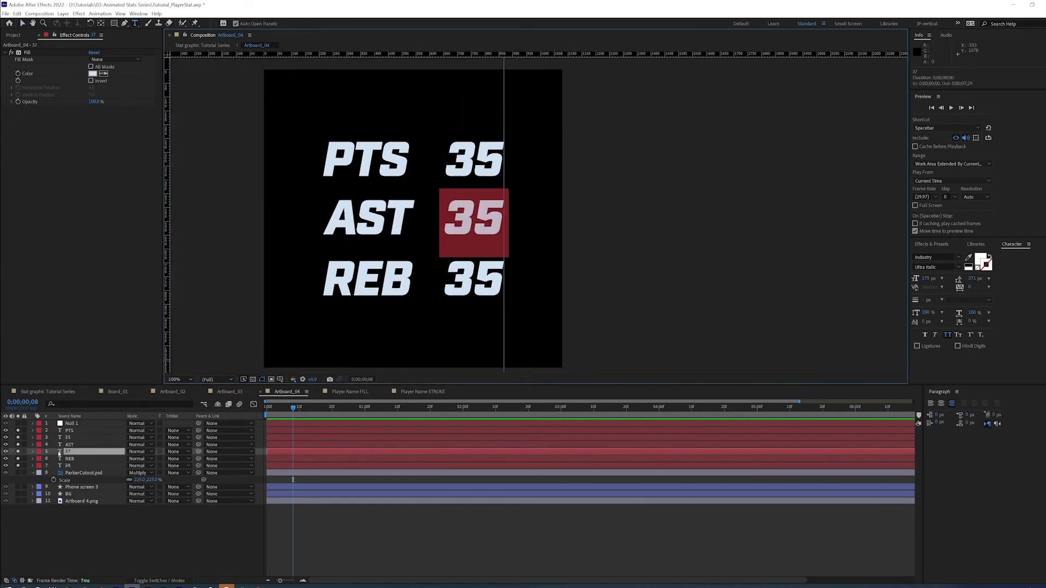
{"action": "type", "text": "10"}
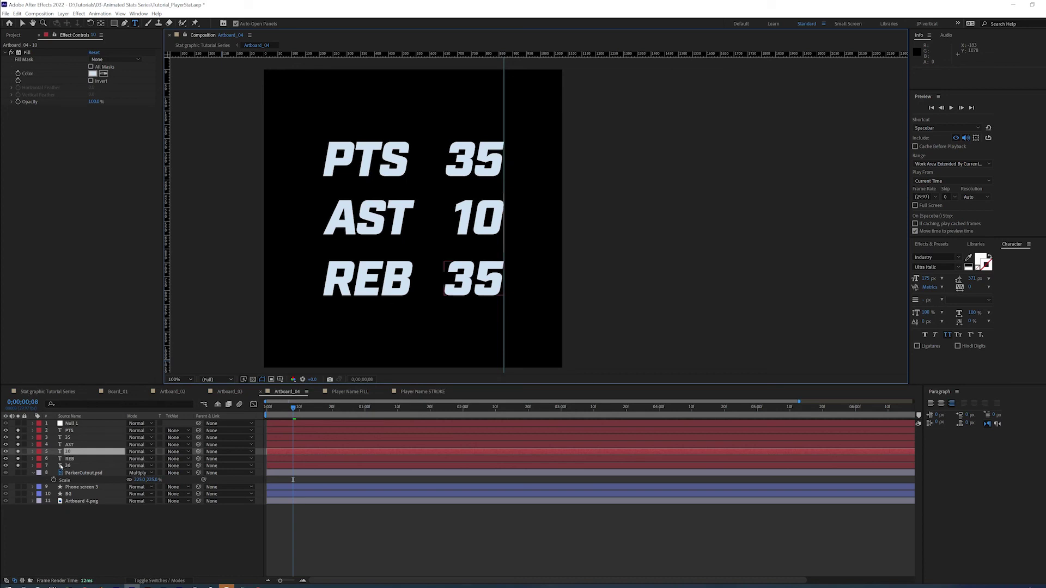
{"action": "double_click", "coordinate": [60, 466]}
{"action": "type", "text": "12"}
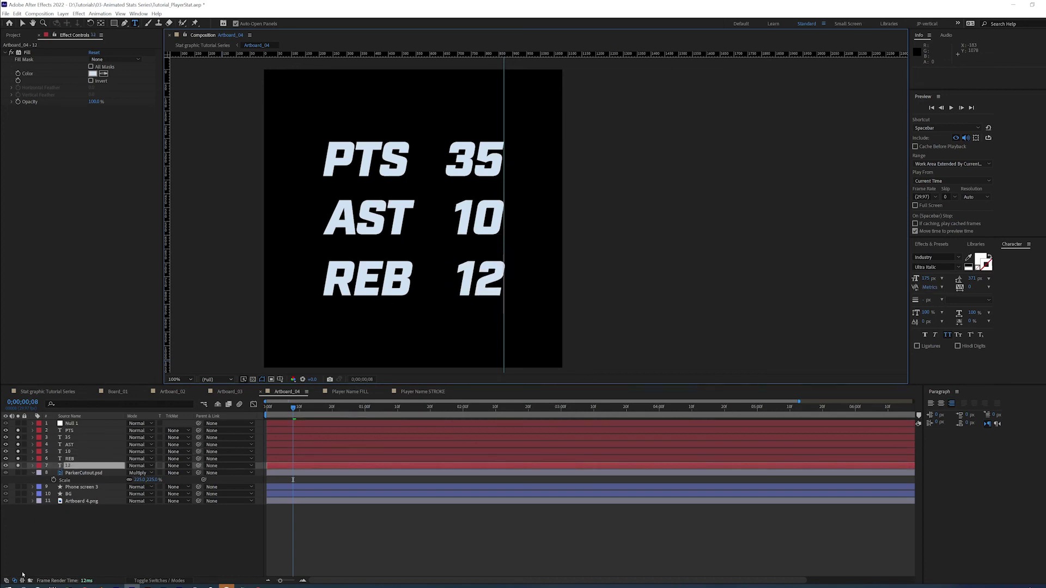
{"action": "left_click", "coordinate": [80, 551]}
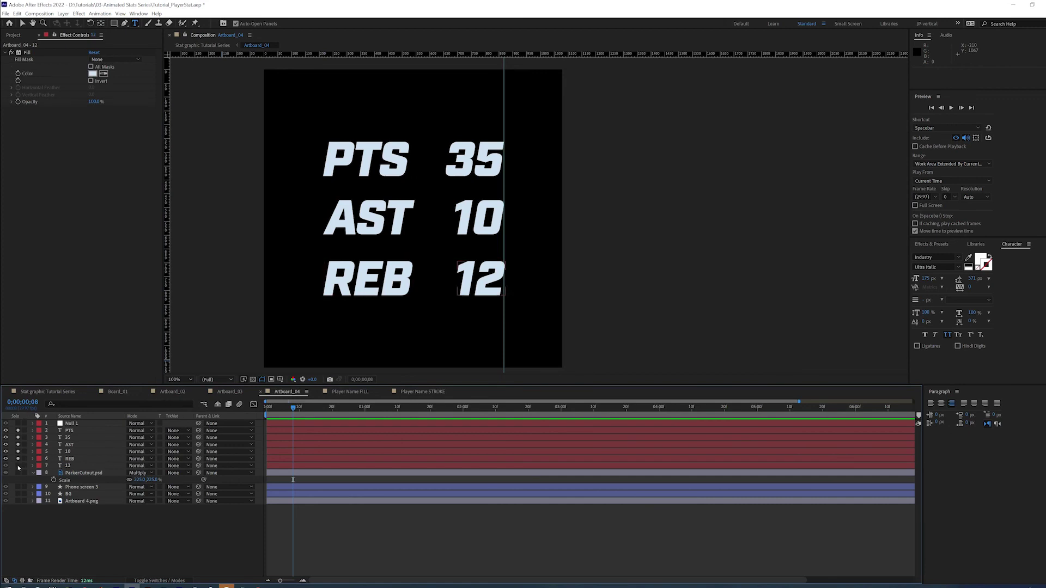
- Turn off solo for all the stat label and value layers to show the full artboard, and save the project
{"action": "left_click_drag", "start_coordinate": [19, 439], "coordinate": [19, 431]}
{"action": "key", "text": "ctrl+s"}
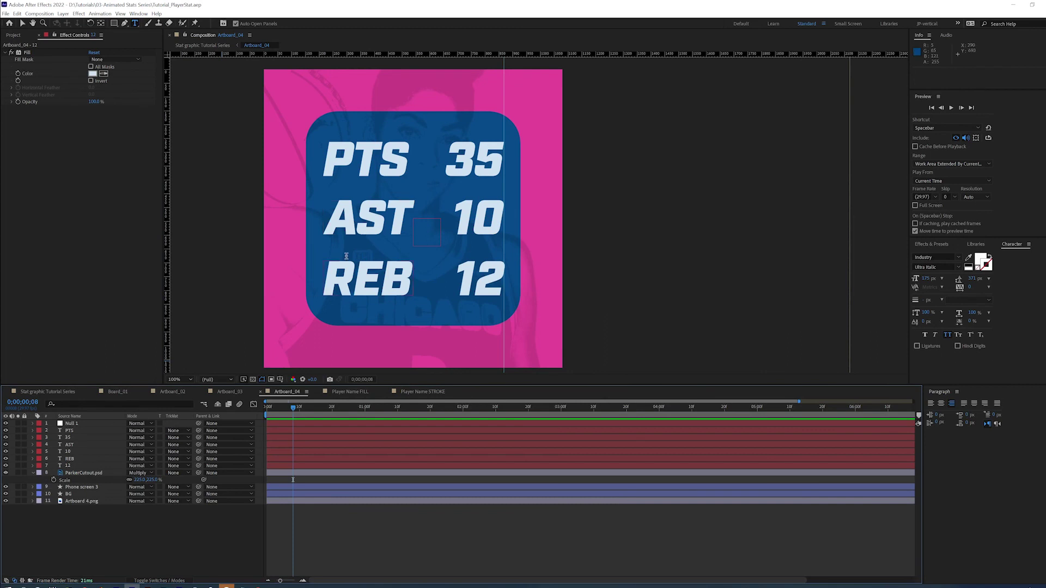
{"action": "key", "text": "space"}
{"action": "left_click_drag", "start_coordinate": [388, 239], "coordinate": [455, 230]}
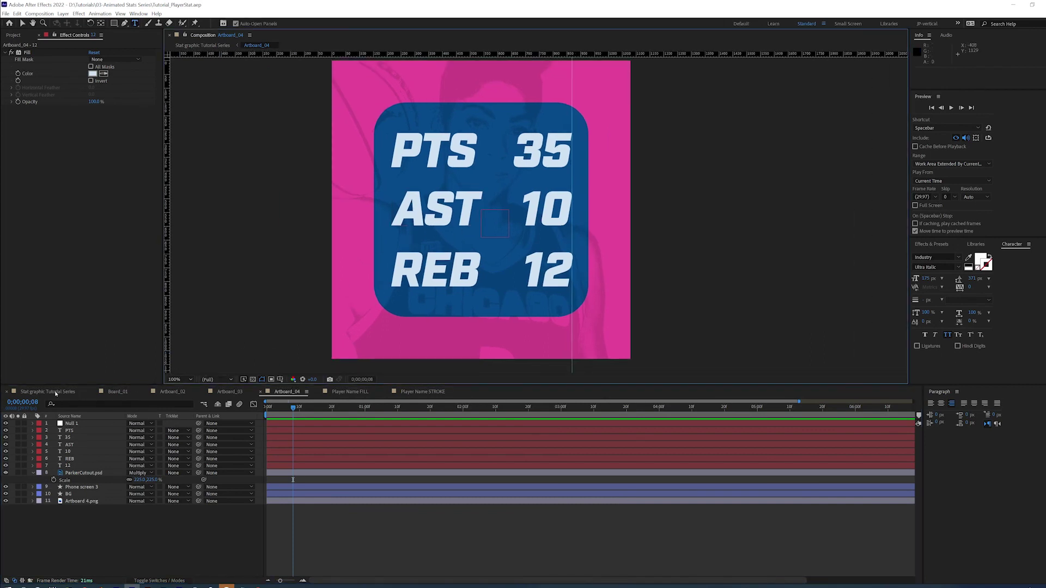
- Switch to the Stat graphic Tutorial Series composition and preview the artboard sequence from near its start
{"action": "left_click", "coordinate": [55, 392]}
{"action": "left_click_drag", "start_coordinate": [297, 413], "coordinate": [266, 409]}
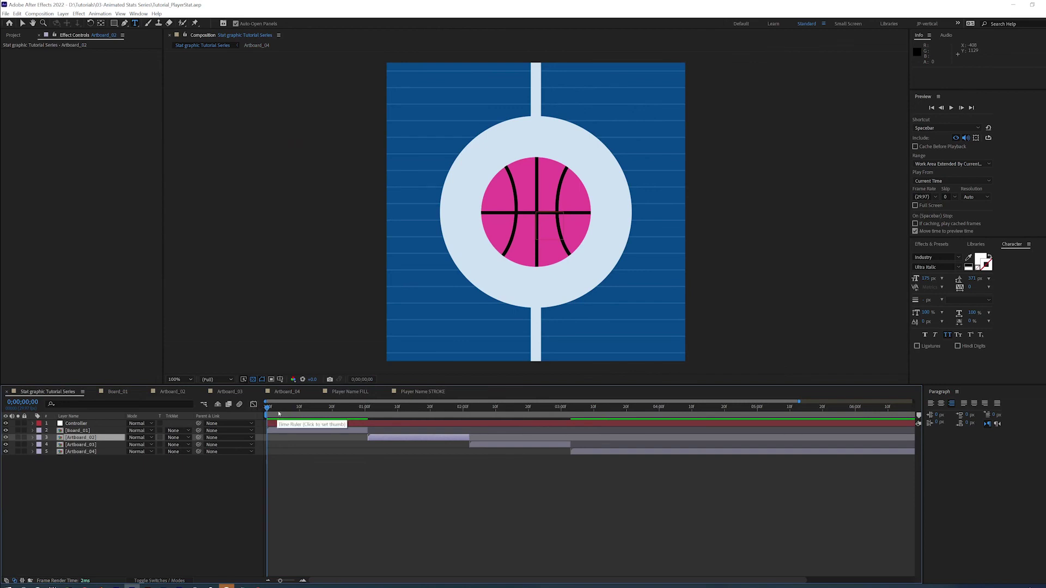
{"action": "left_click", "coordinate": [278, 415]}
{"action": "key", "text": "space"}
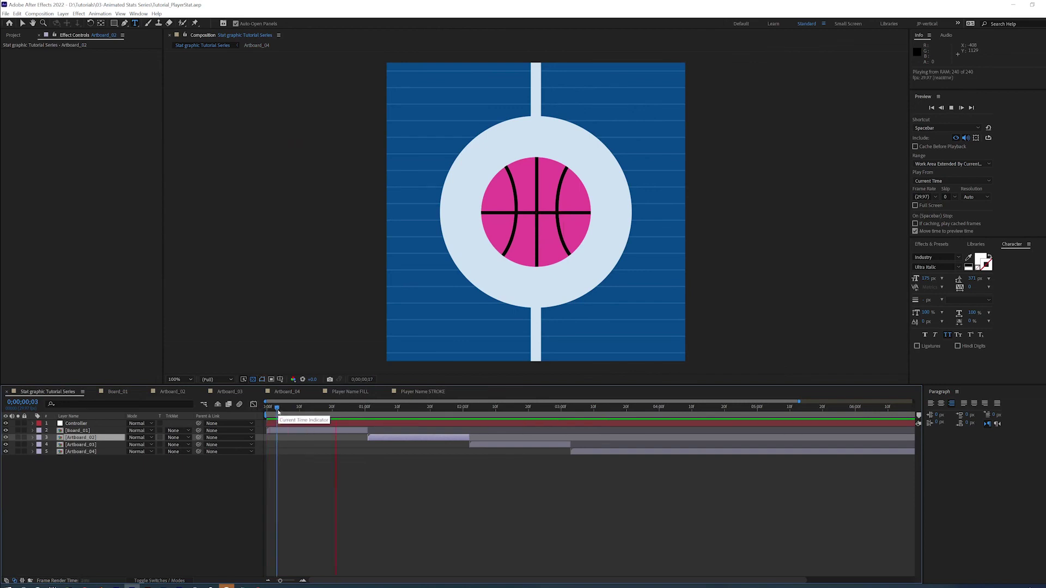